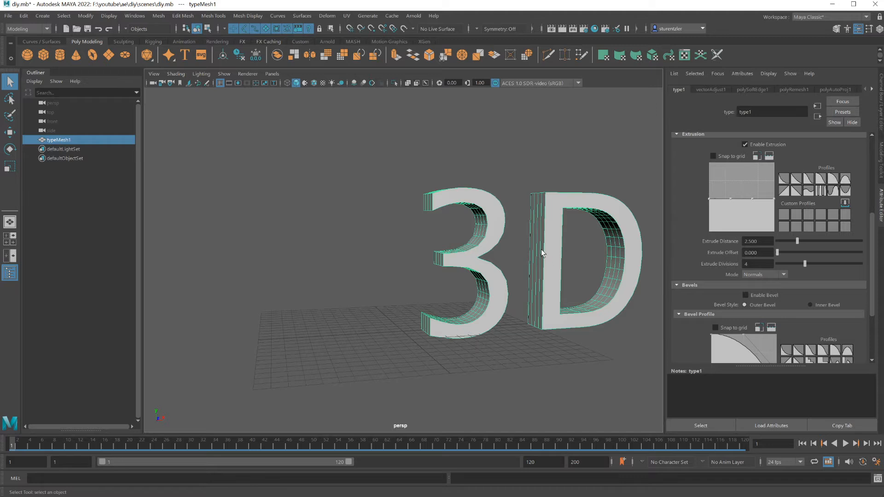
- Replace the 3D text's content with DIY and set its font to Arial
scroll(540, 253, "down", 3)
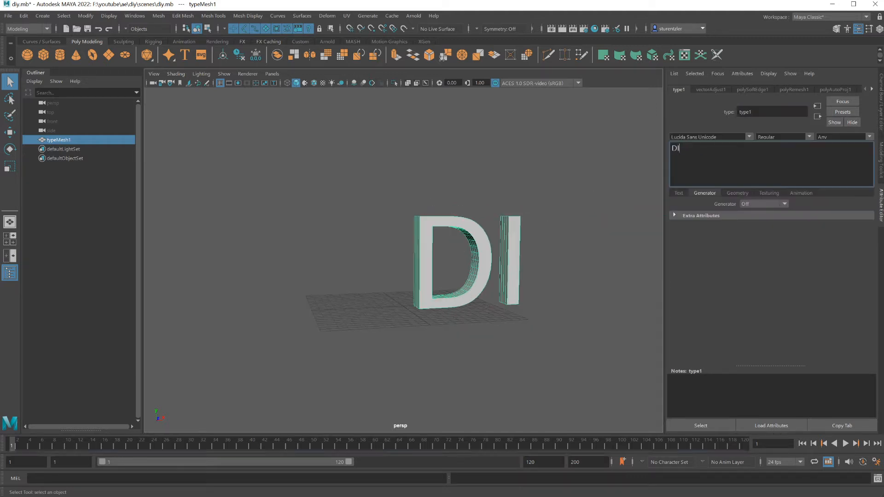
type("Y")
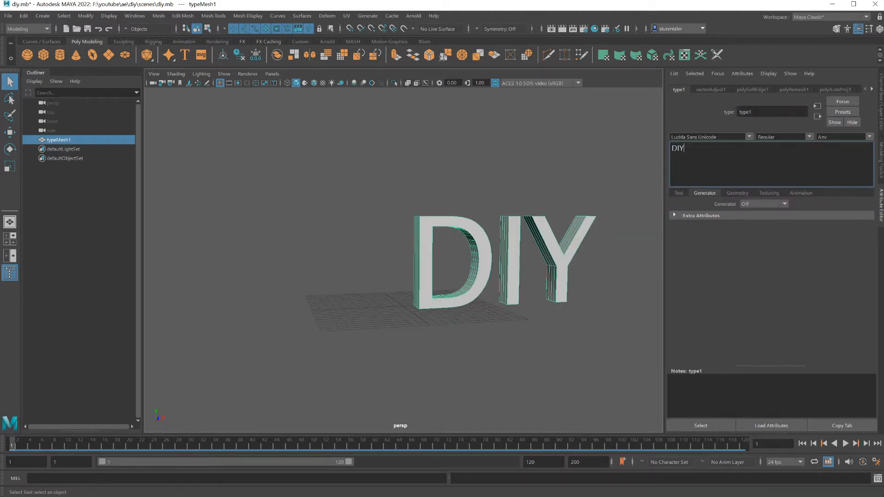
left_click(704, 137)
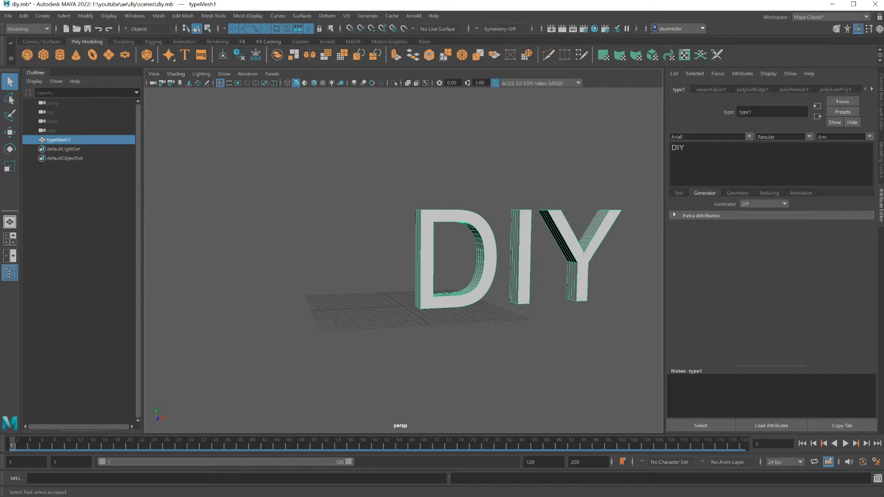
- Compare the DIY text with its extrusion disabled and enabled in the geometry settings
left_click(737, 194)
scroll(514, 247, "up", 4)
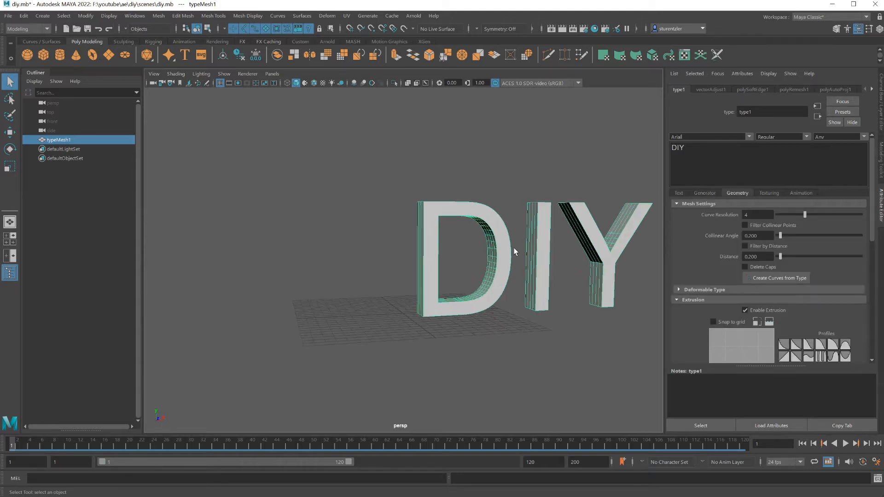
left_click(745, 311)
left_click(745, 311)
left_click(745, 311)
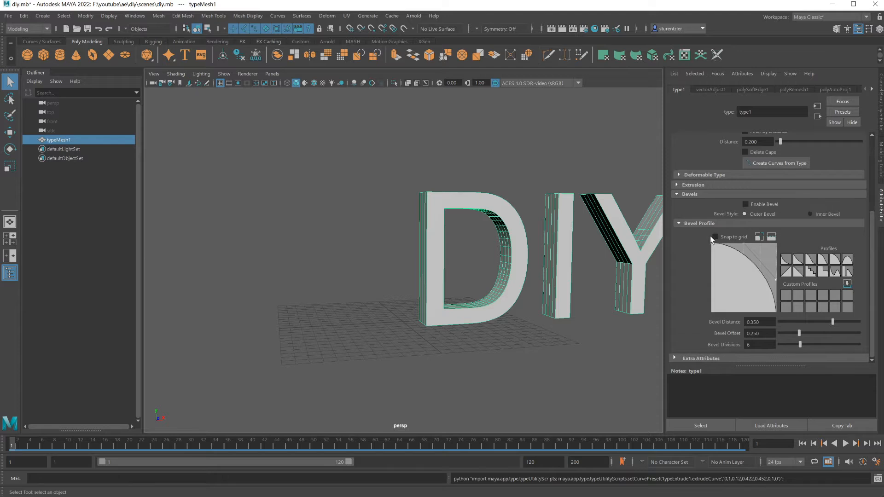
- Enable the bevel on the DIY text and apply the stepped bevel profile
left_click(746, 204)
scroll(544, 228, "up", 3)
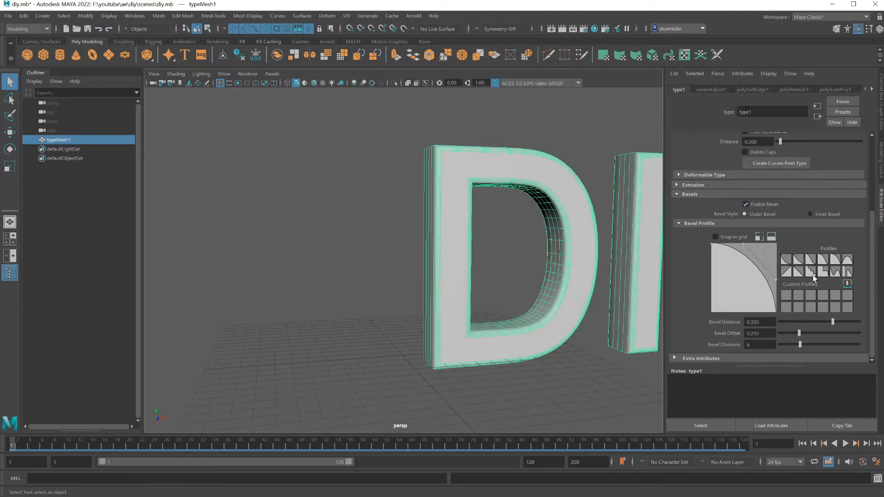
left_click(810, 272)
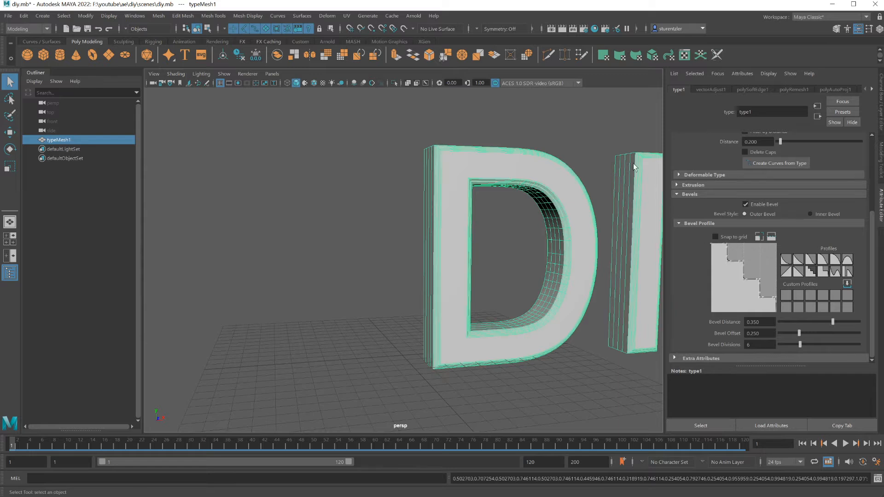
scroll(463, 295, "up", 3)
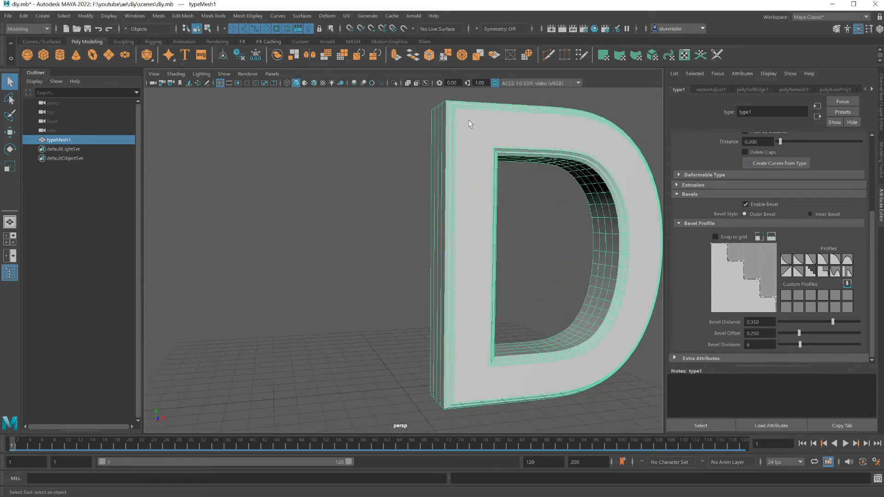
- Try other preset bevel profiles on the DIY text and settle on the convex rounded one
left_click(823, 261)
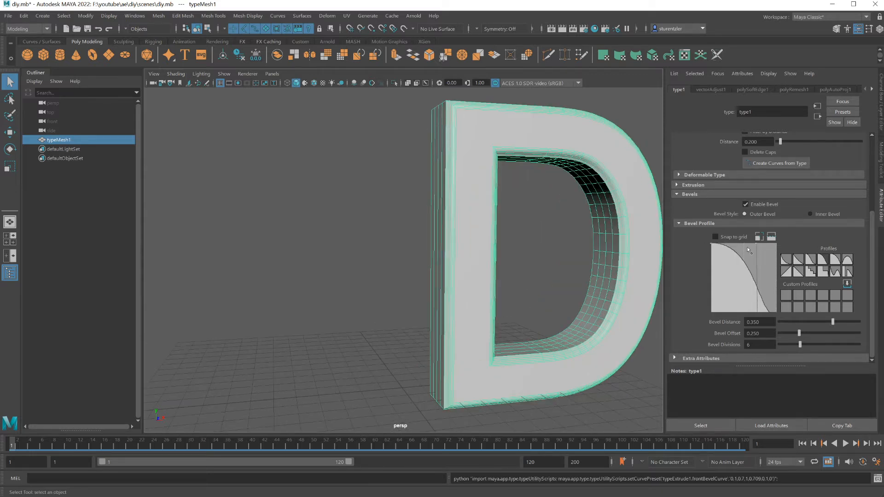
scroll(632, 267, "down", 3)
scroll(632, 267, "down", 2)
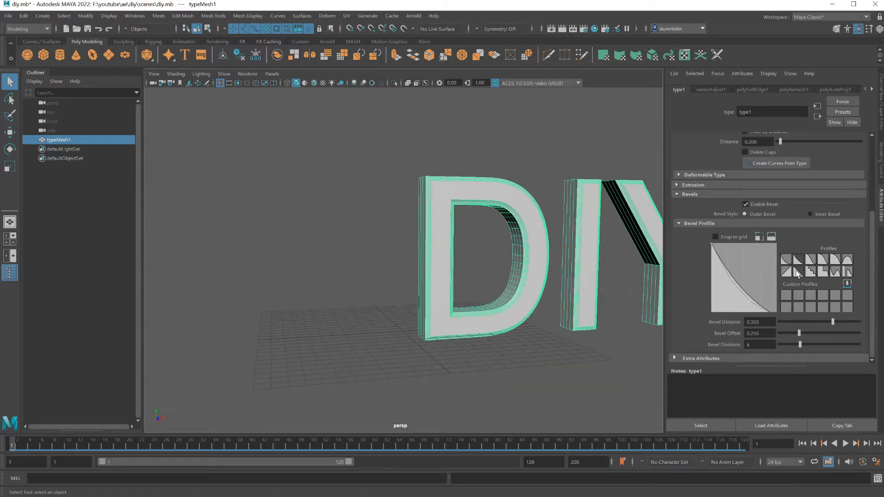
left_click(836, 262)
scroll(526, 242, "down", 2)
left_click_drag(561, 258, 432, 272)
scroll(397, 257, "up", 2)
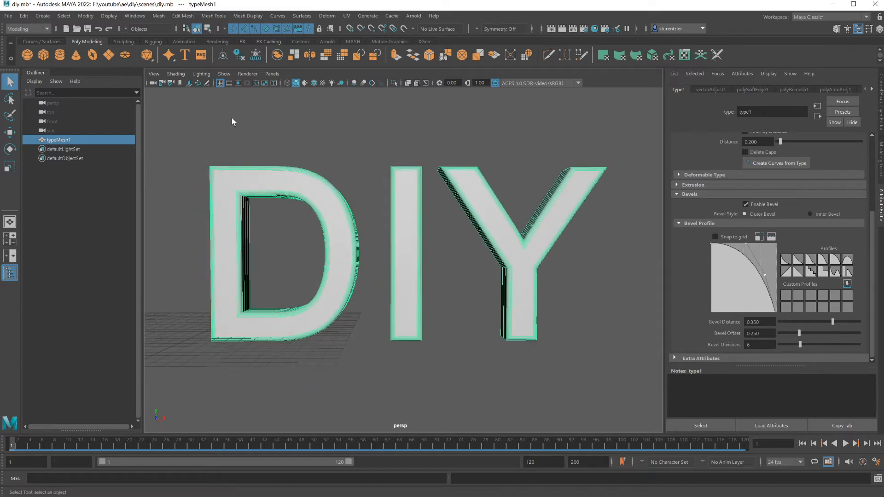
- Switch to Substance Painter, load the DIY text model as a project and display only the 3D view
left_click(8, 16)
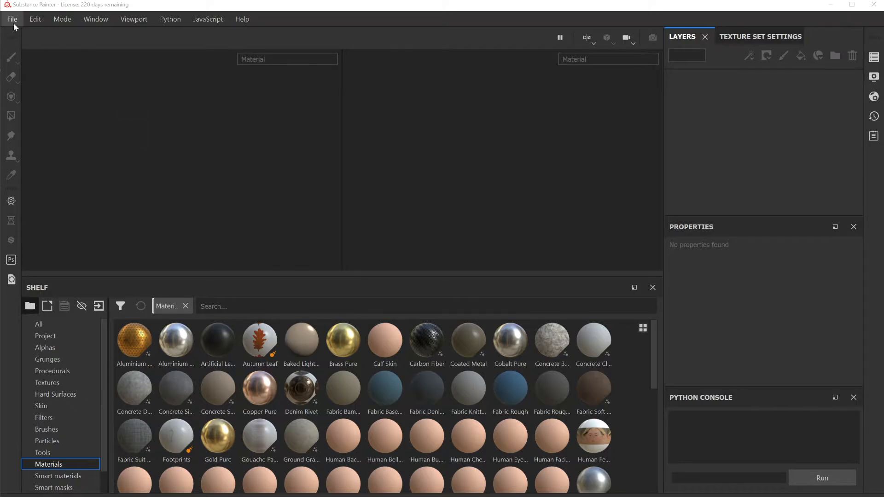
left_click(13, 20)
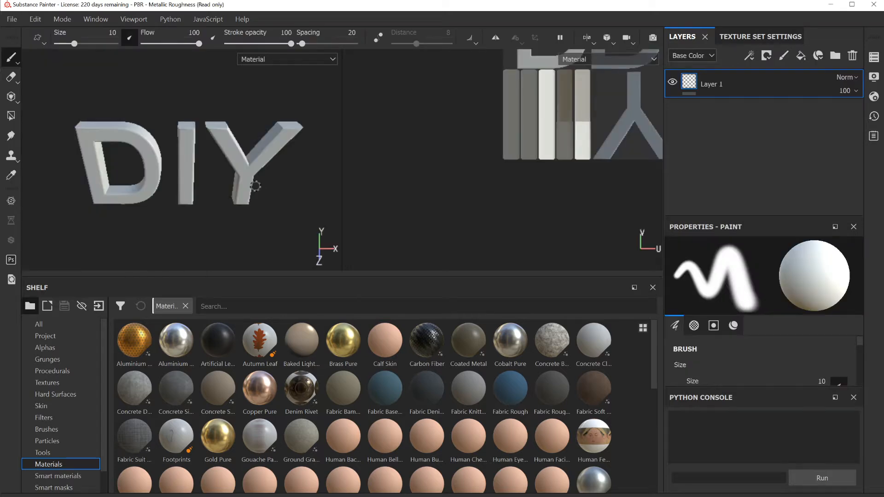
mouse_move(253, 182)
left_mouse_down()
mouse_move(237, 162)
mouse_move(248, 166)
left_mouse_up()
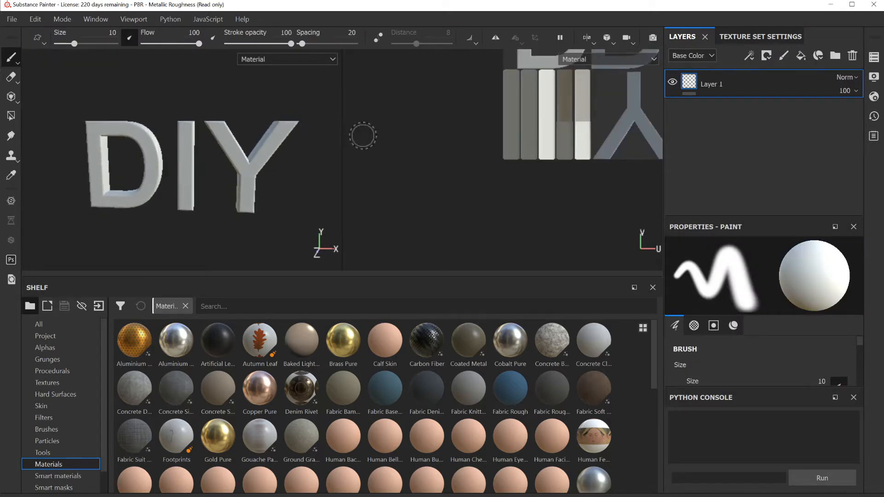
key("F2")
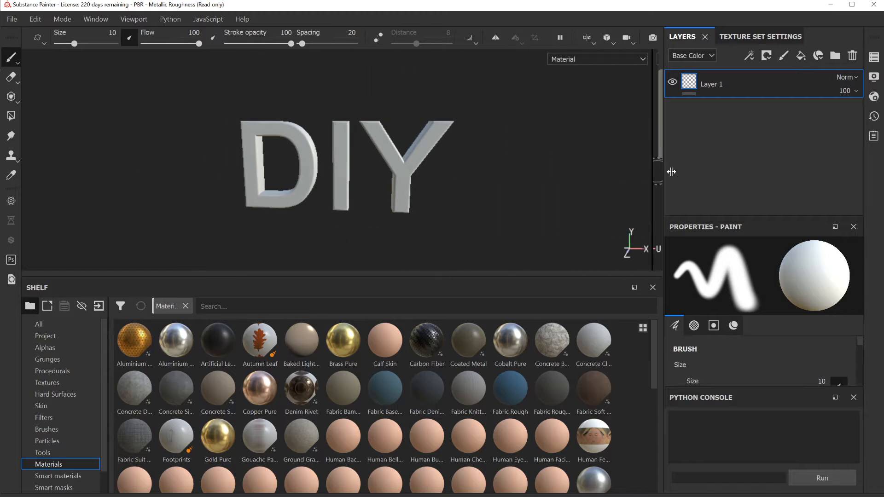
- Check the mesh maps in the texture set settings, and return to the layer stack
scroll(385, 159, "down", 2)
scroll(382, 158, "up", 5)
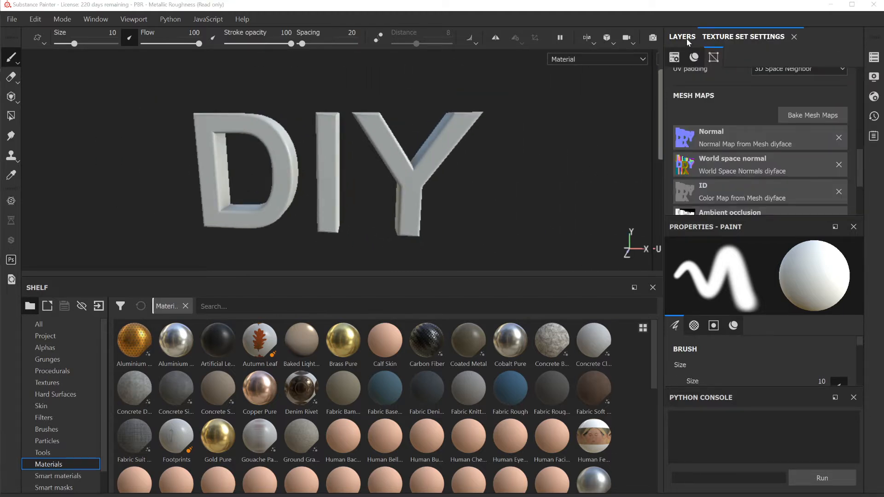
left_click(687, 40)
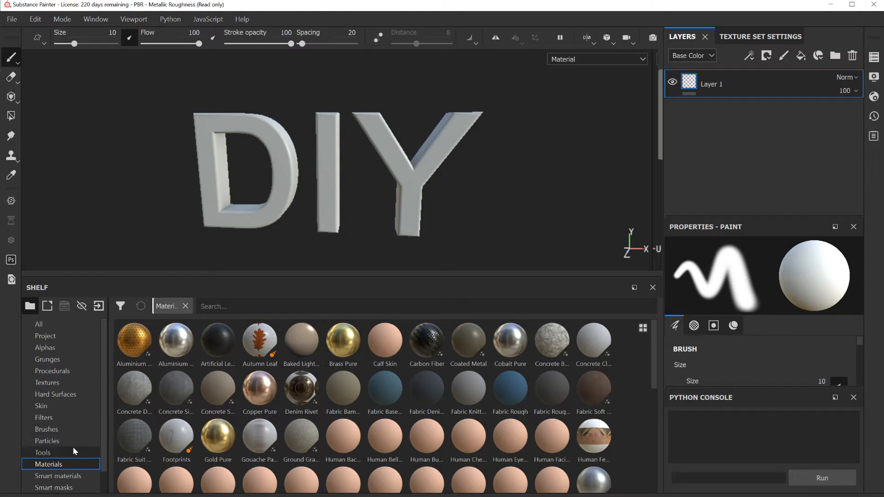
- Apply the Steel Painted Scraped Dirty smart material to the DIY text and inspect its worn edges
left_click(63, 476)
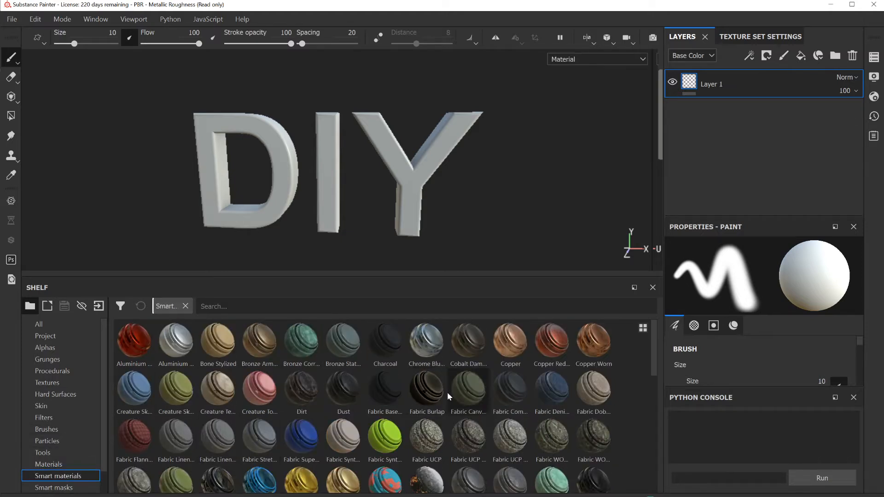
scroll(446, 393, "down", 3)
scroll(359, 410, "down", 3)
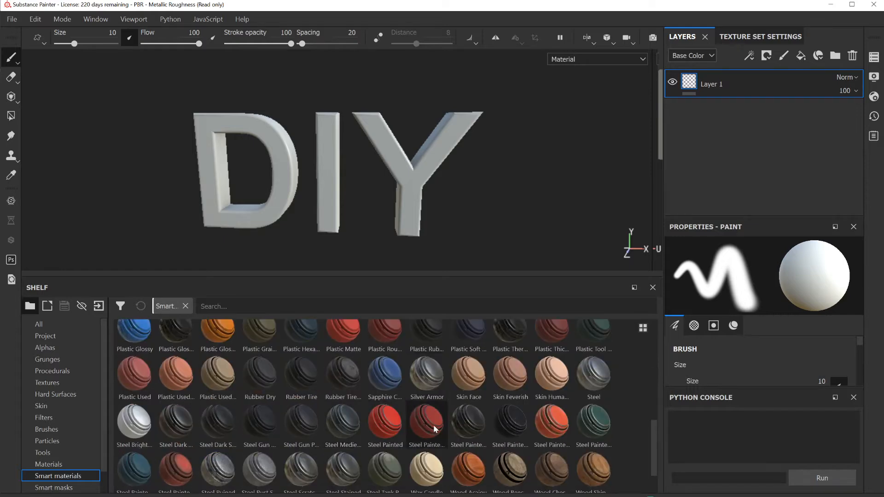
mouse_move(652, 433)
left_mouse_down()
mouse_move(653, 460)
mouse_move(654, 435)
left_mouse_up()
mouse_move(553, 428)
left_mouse_down()
mouse_move(393, 247)
mouse_move(379, 147)
mouse_move(392, 159)
left_mouse_up()
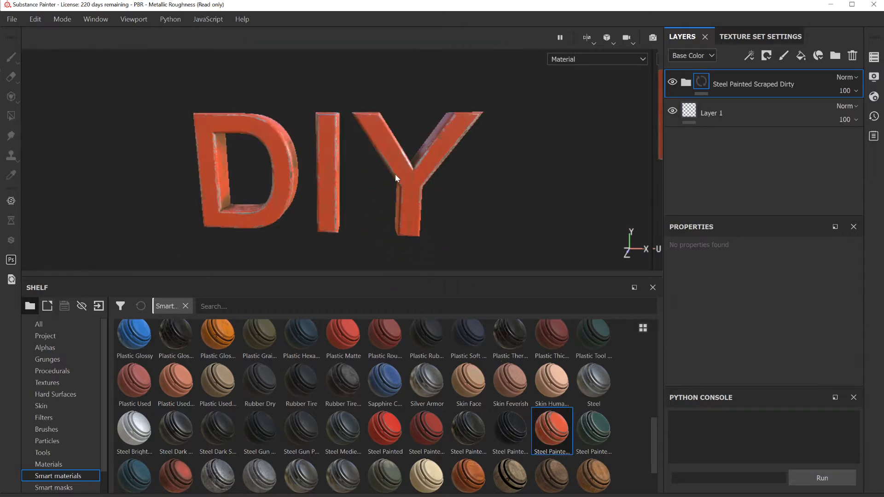
scroll(345, 178, "up", 6)
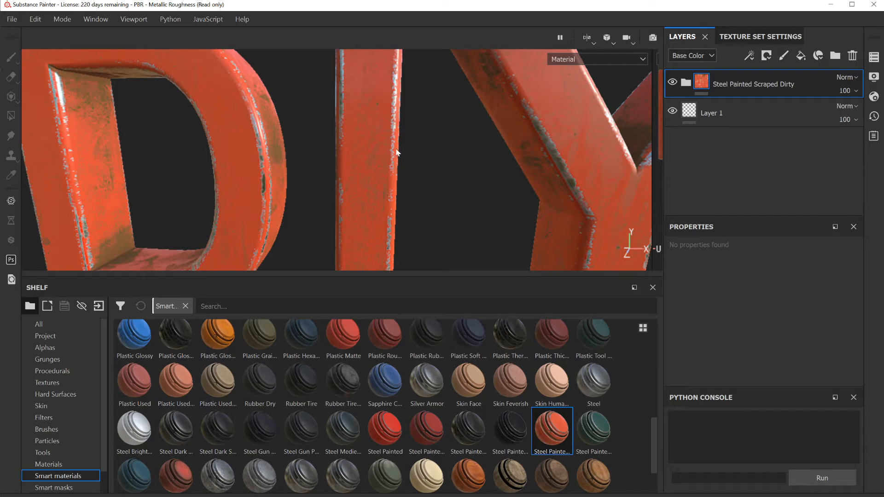
scroll(554, 161, "down", 8)
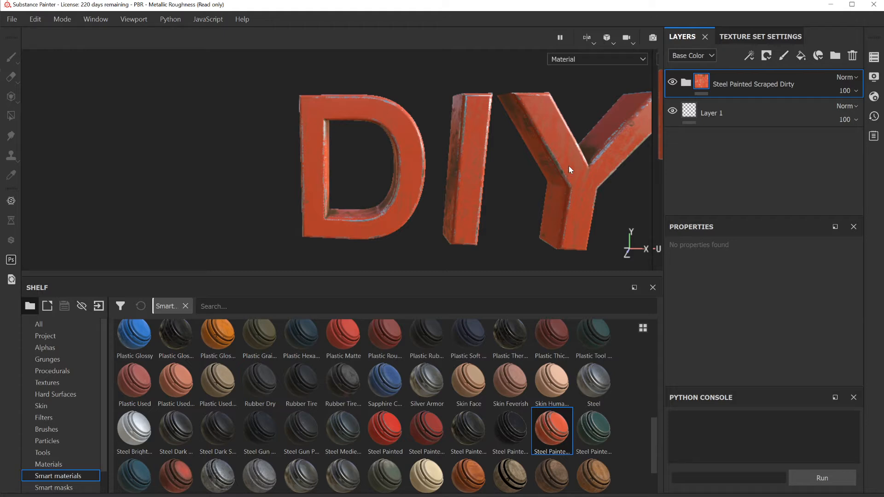
left_click_drag(568, 166, 379, 168)
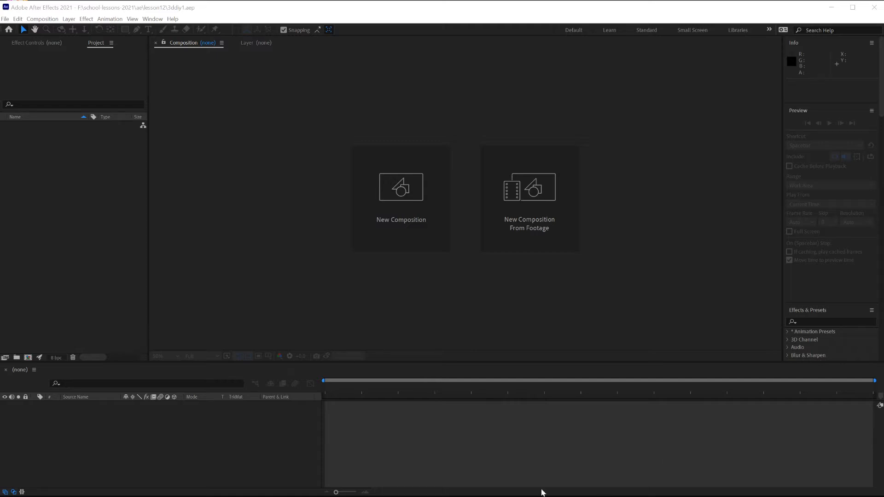
- Switch to After Effects and create a composition named 3dcomp that uses the CINEMA 4D renderer
left_click(398, 199)
type("3dcomp")
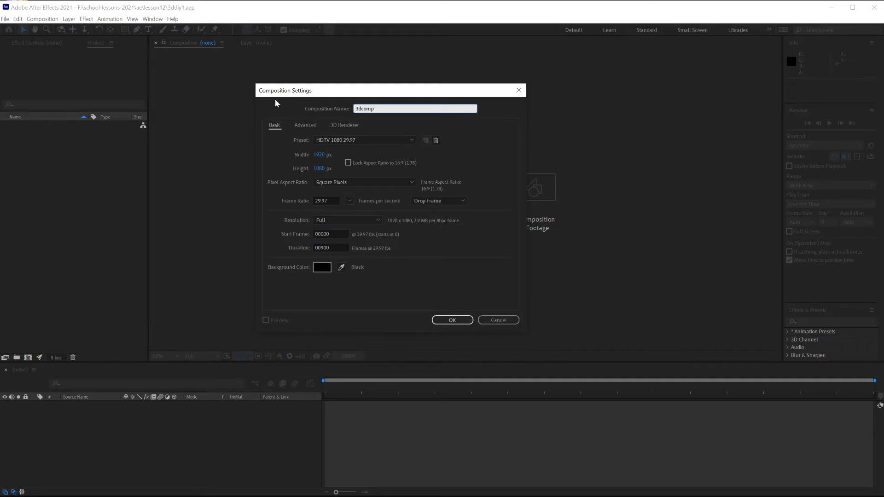
left_click(385, 104)
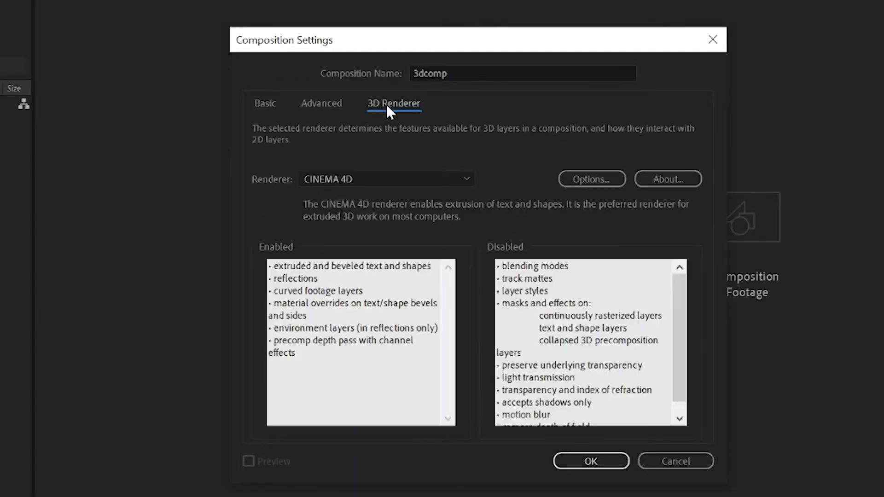
left_click(371, 184)
left_click(355, 195)
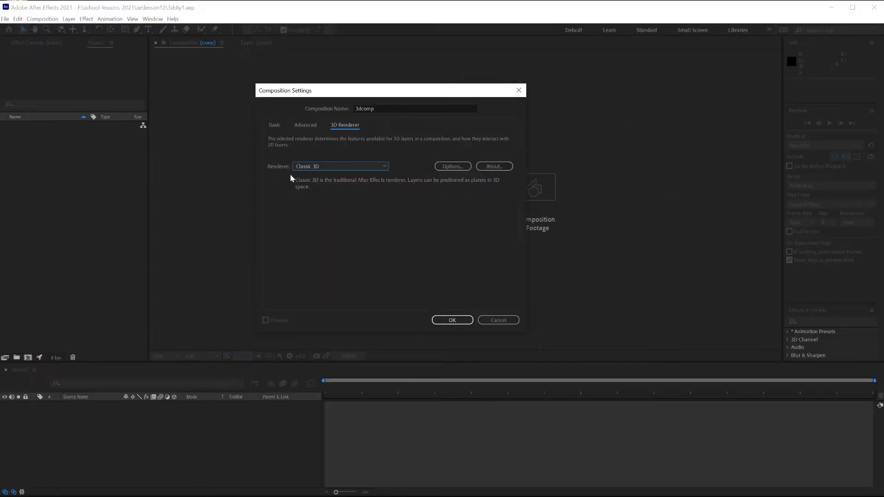
left_click(324, 169)
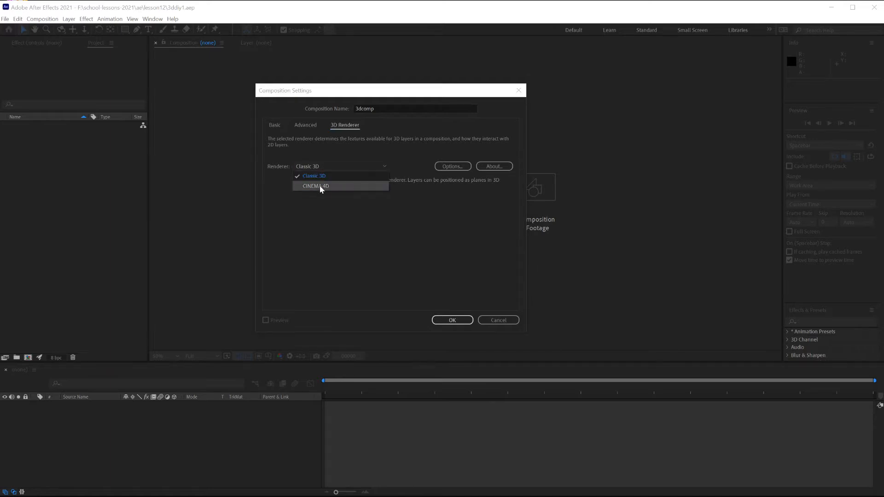
left_click(320, 186)
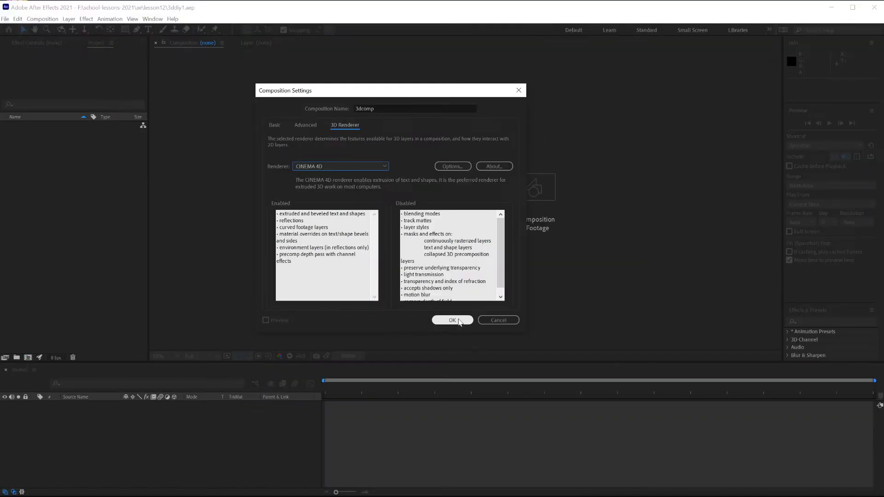
left_click(452, 321)
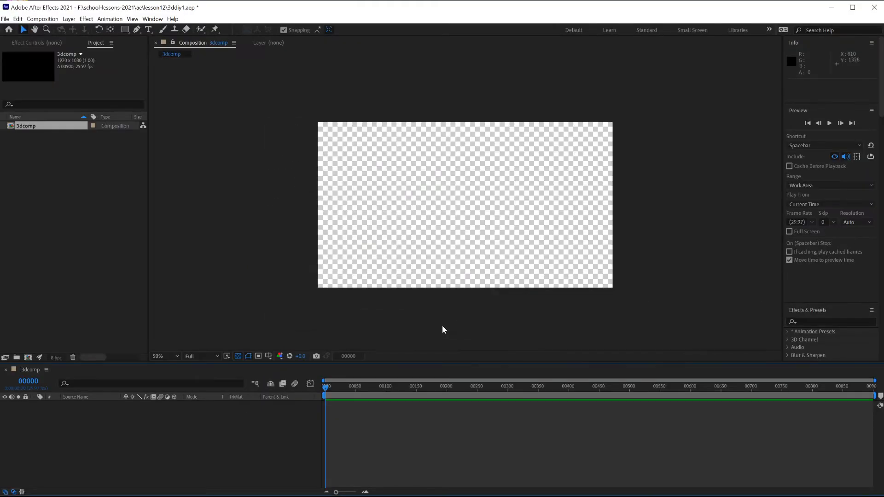
- Add a DIY text layer to the 3dcomp composition and turn off the transparency grid
left_click(148, 31)
left_click(415, 193)
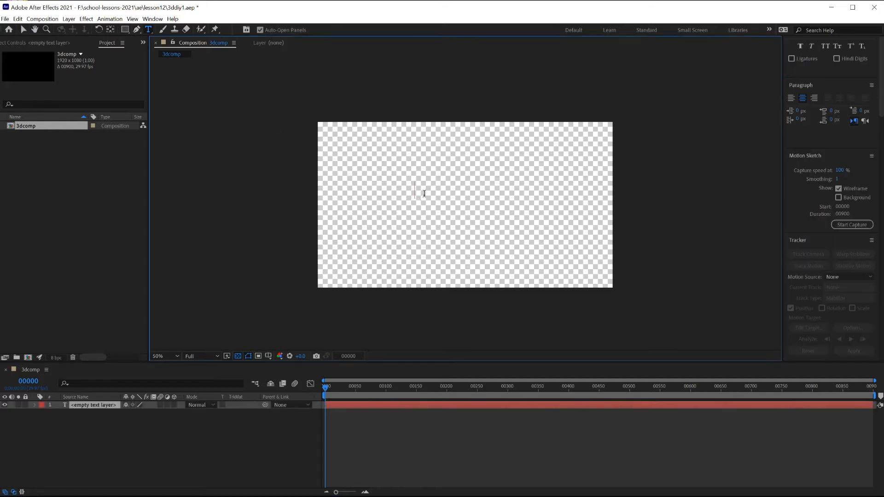
type("3")
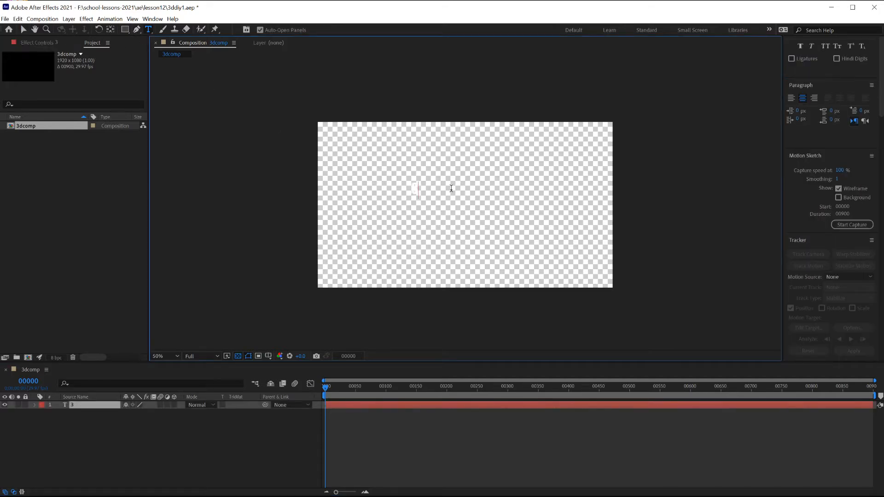
key("BackSpace")
type("DIY")
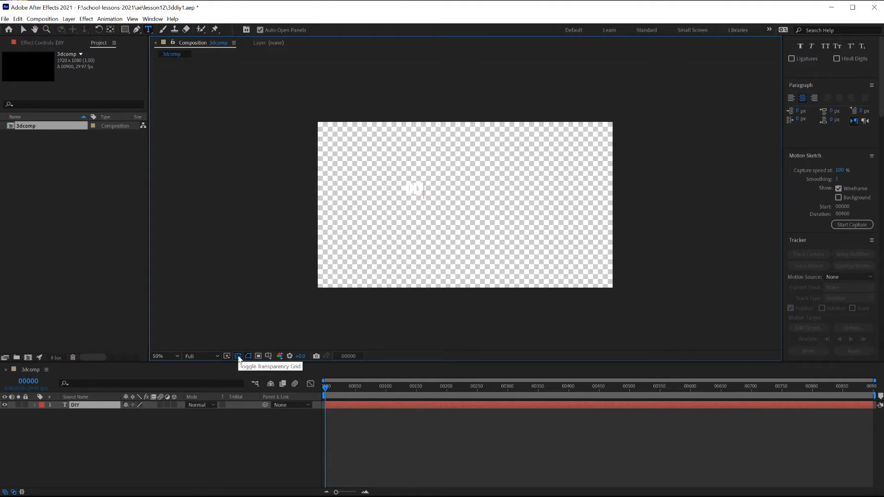
left_click(238, 356)
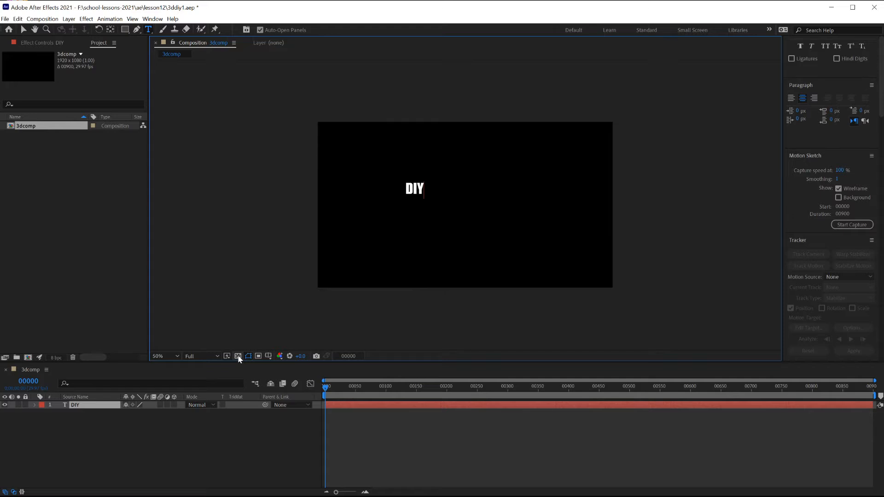
left_click(22, 30)
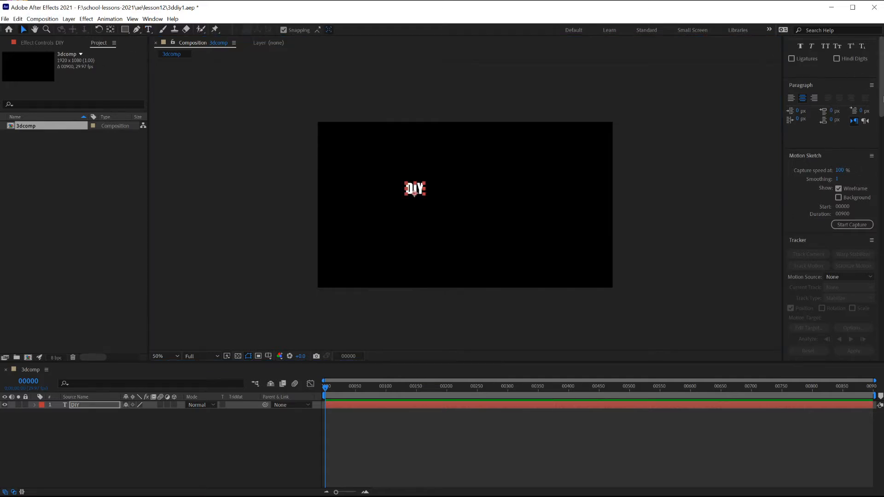
scroll(880, 92, "up", 10)
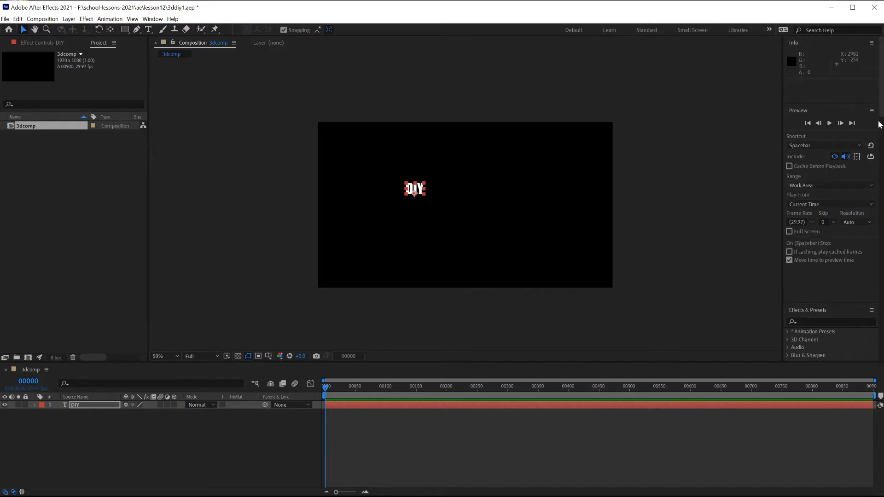
- Set the DIY text's font to Arial Bold
left_click_drag(880, 99, 881, 278)
left_click(806, 217)
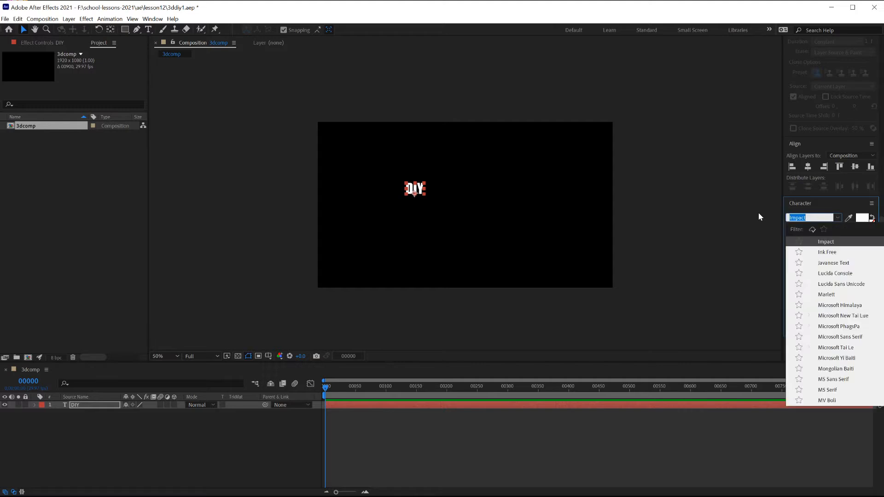
type("ari")
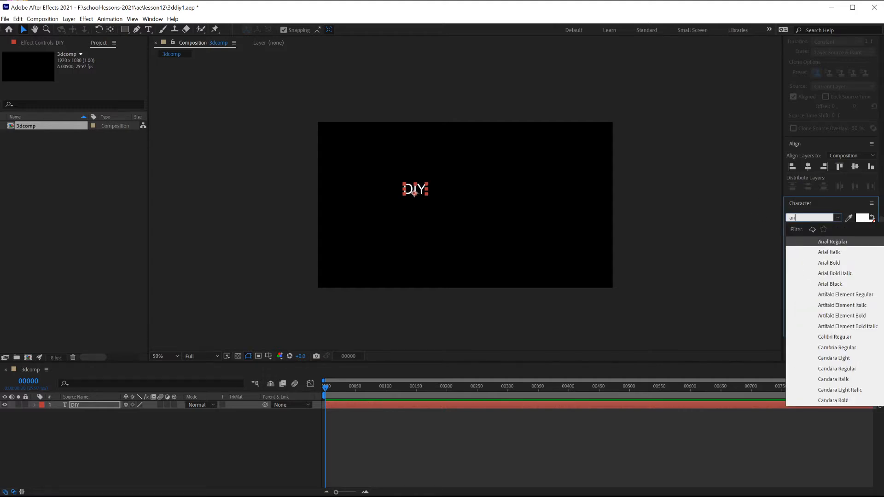
left_click(827, 264)
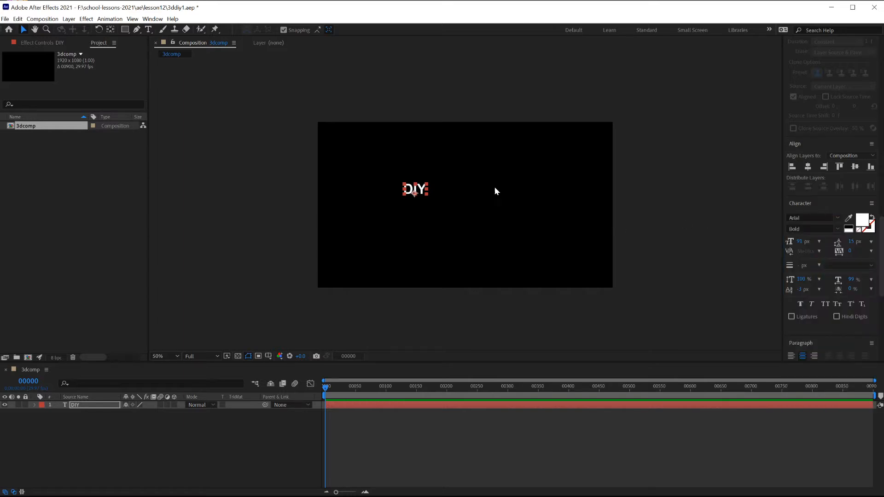
- Enlarge the DIY text to about 619 px and position it in the centre of the composition
left_click_drag(800, 241, 875, 242)
left_click_drag(460, 161, 510, 205)
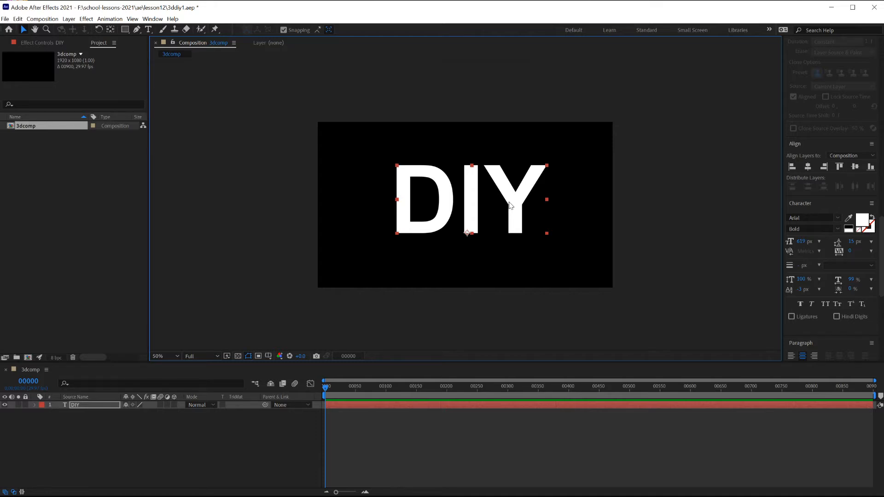
left_click(133, 444)
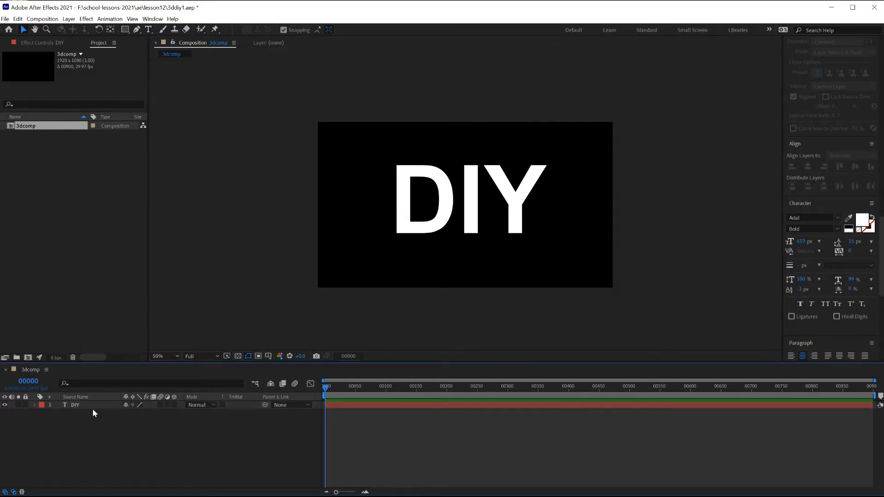
- Duplicate the DIY text layer and hide the copy, DIY 2, as a backup
left_click(81, 407)
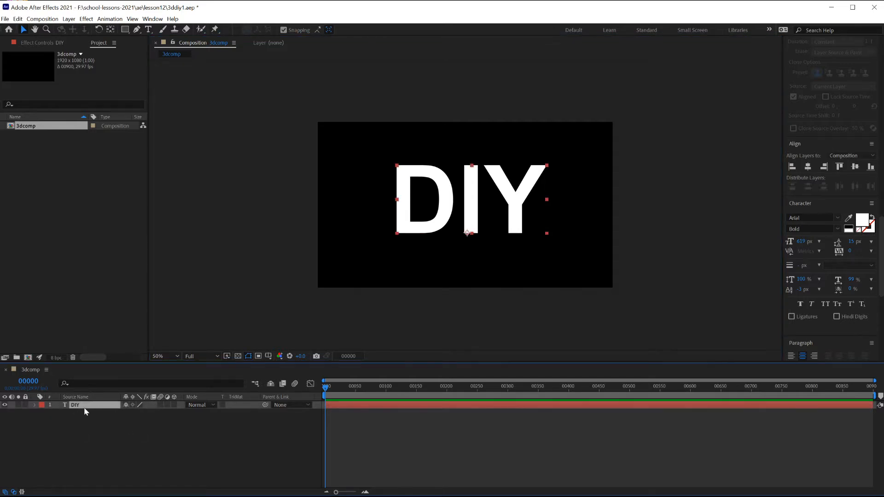
key("ctrl+d")
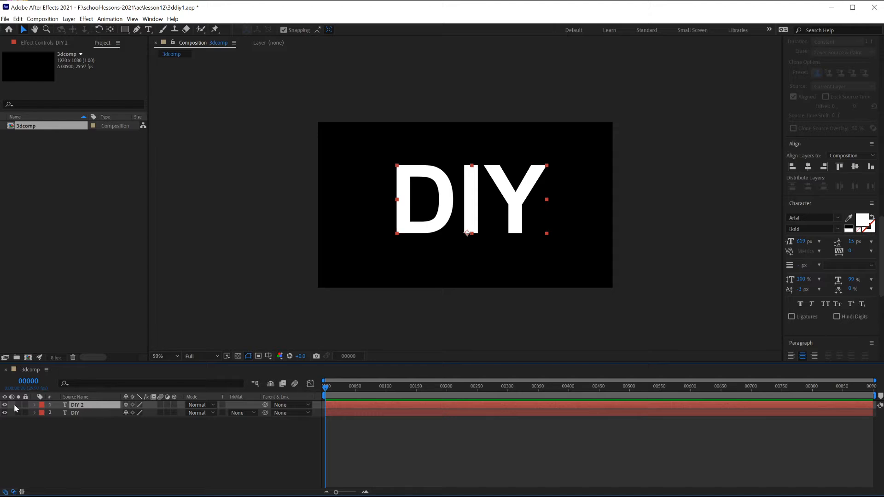
left_click(5, 405)
- Make the original DIY text a 3D layer and look through its geometry and material options
left_click(104, 413)
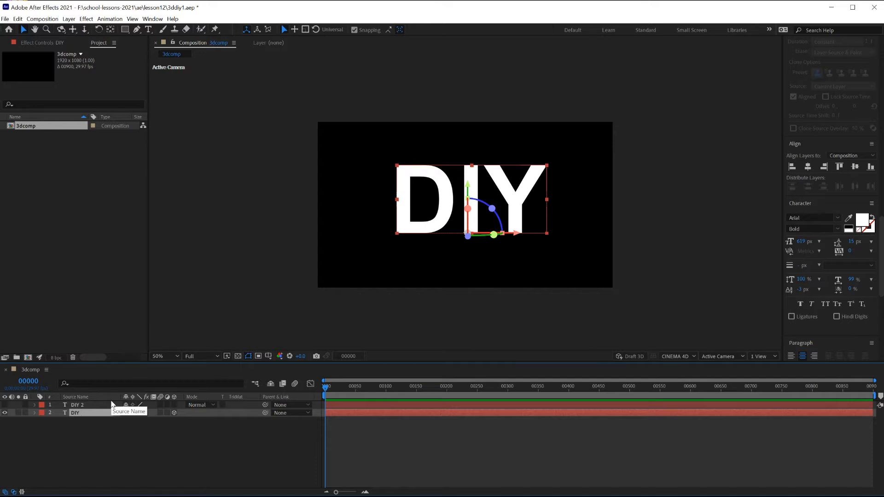
key("a")
key("a")
scroll(126, 462, "down", 2)
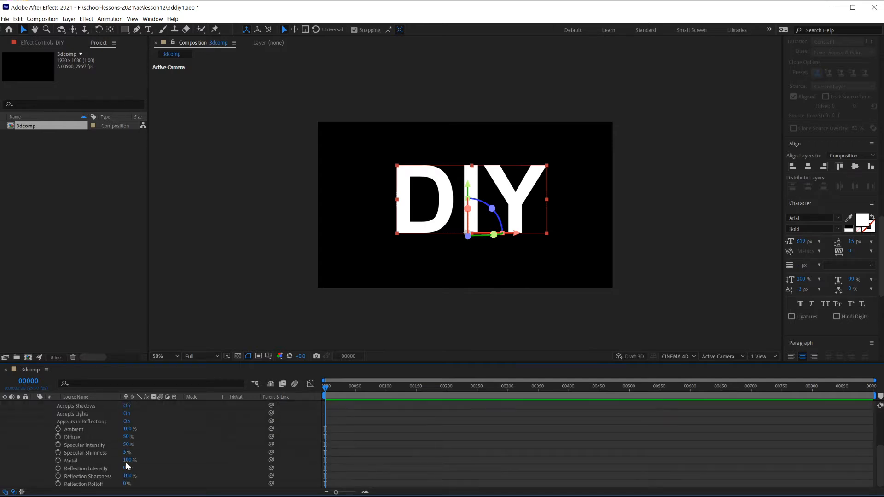
scroll(125, 463, "up", 2)
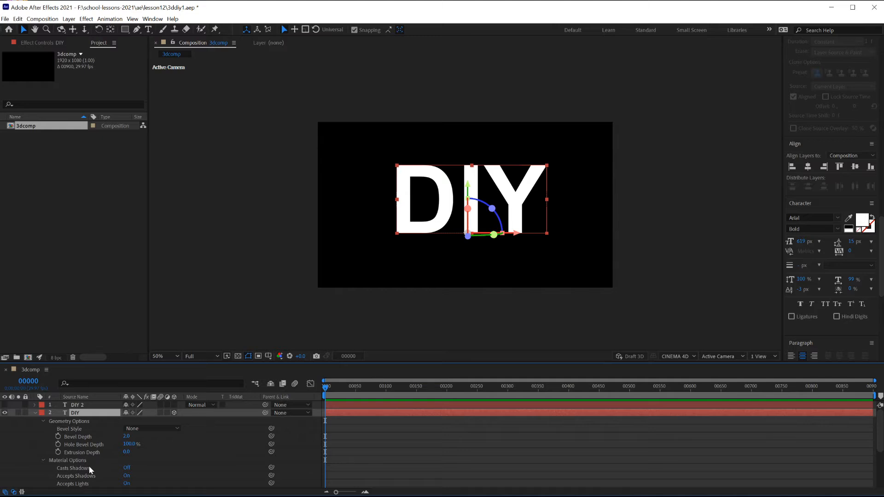
key("a")
key("a")
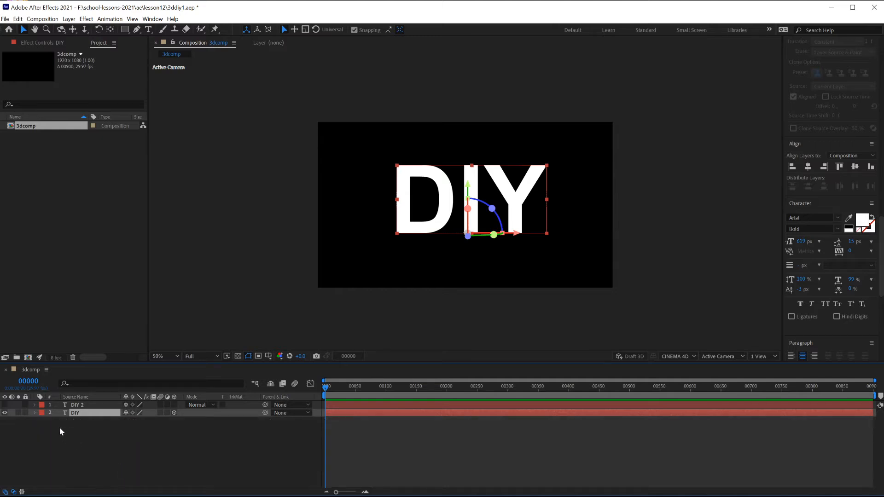
- Switch to a two-view layout and set the DIY layer's extrusion depth to 167
left_click(35, 413)
key("a")
key("a")
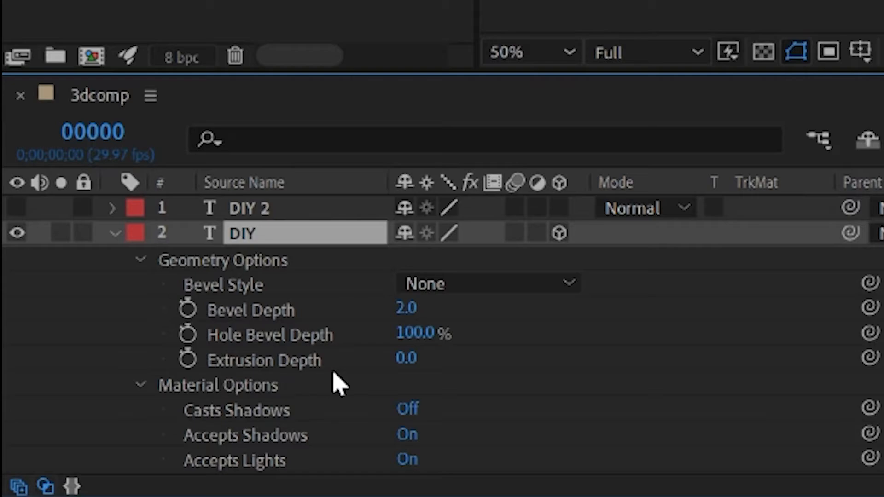
left_click_drag(405, 359, 545, 358)
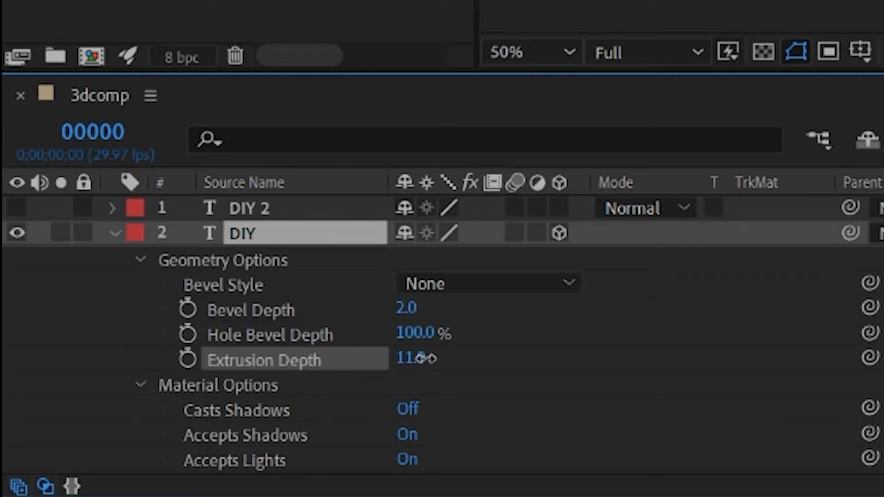
left_click_drag(169, 452, 230, 452)
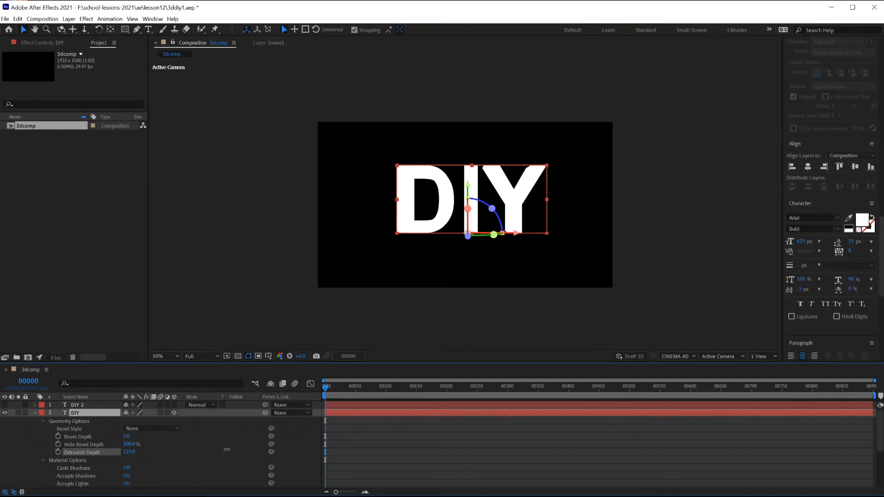
left_click(762, 357)
left_click(766, 376)
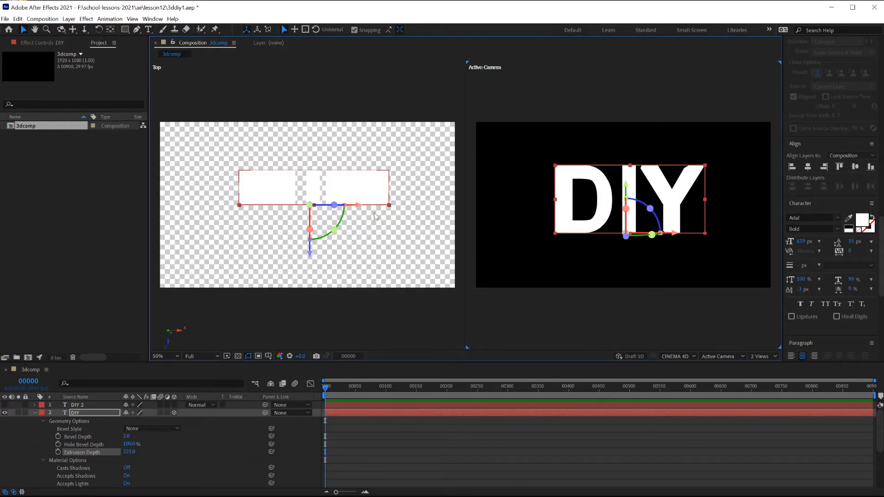
left_click_drag(129, 451, 112, 466)
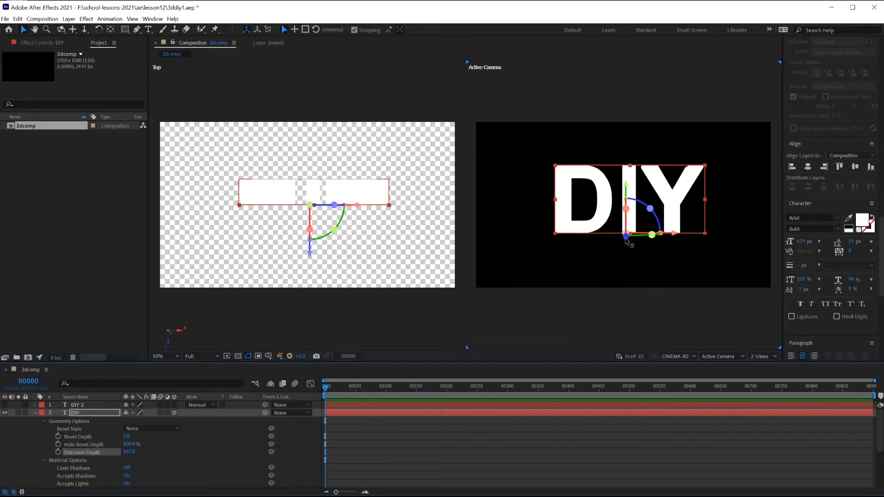
- Turn off the transparency grid in the Top view and collapse the DIY layer's properties
left_click(351, 292)
left_click(237, 357)
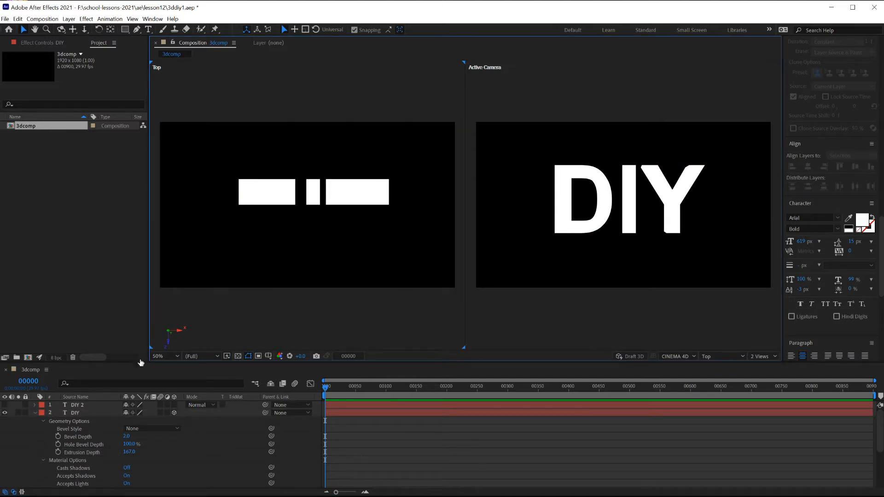
left_click(34, 413)
- Add a point light with the light red colour FF9C9C to the composition
right_click(92, 439)
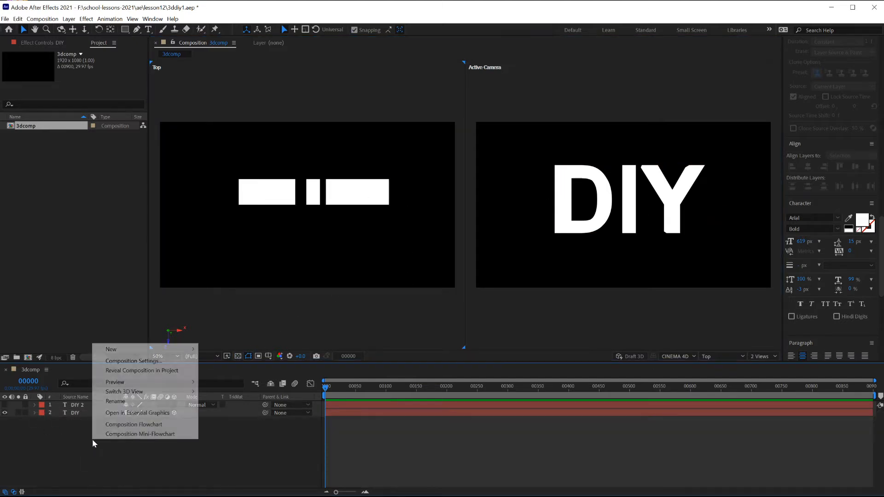
mouse_move(138, 350)
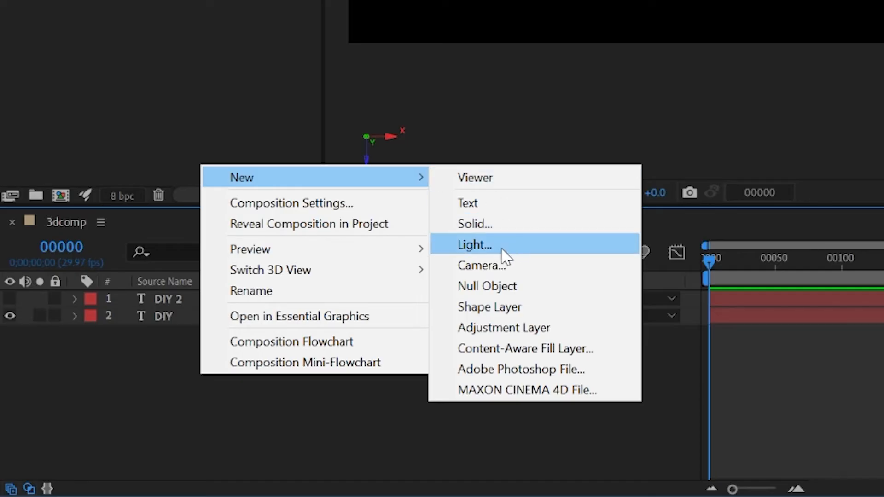
left_click(502, 251)
left_click(438, 183)
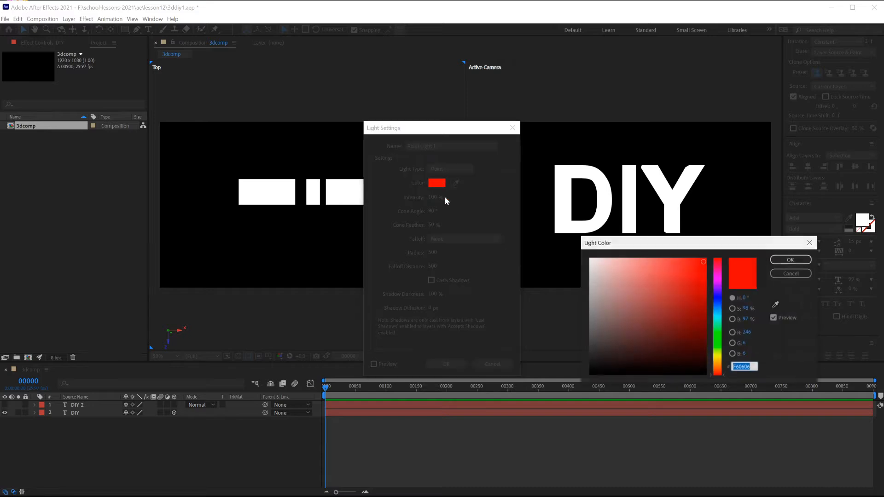
mouse_move(652, 285)
left_mouse_down()
mouse_move(662, 258)
mouse_move(635, 255)
left_mouse_up()
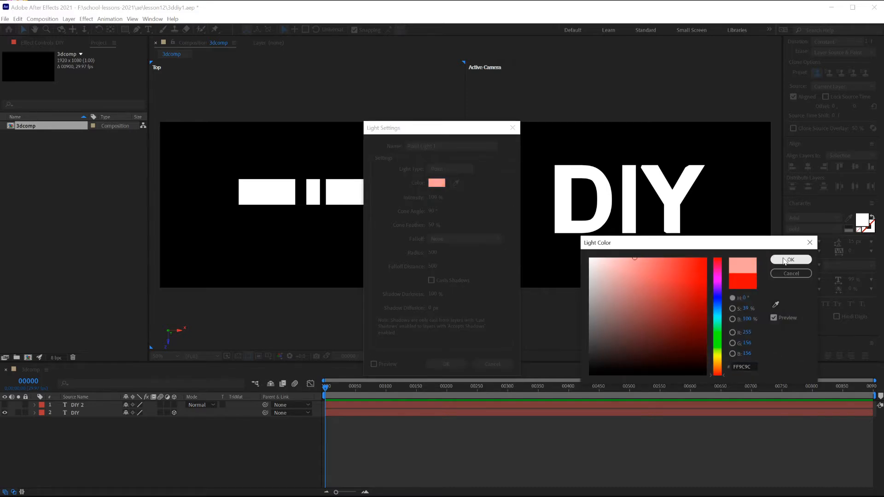
left_click(788, 260)
left_click(445, 364)
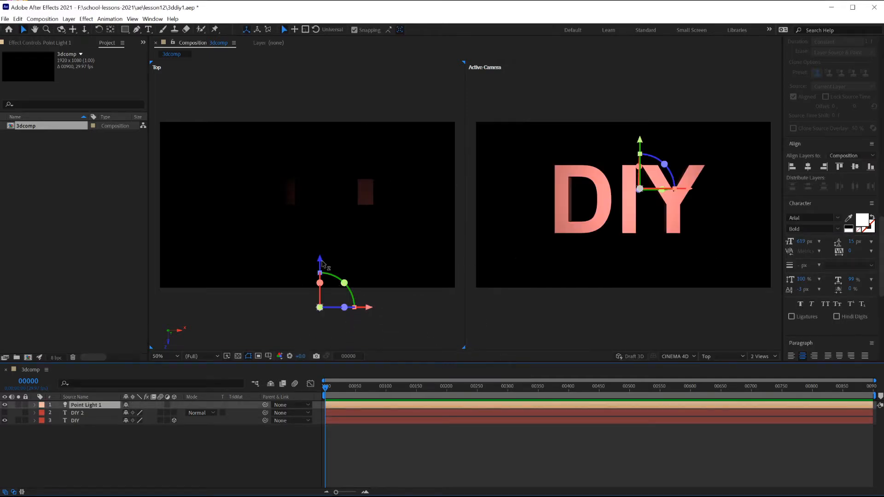
- Move the point light closer in front of the D, and place a duplicate of it just beyond the Y
left_click_drag(320, 258, 320, 217)
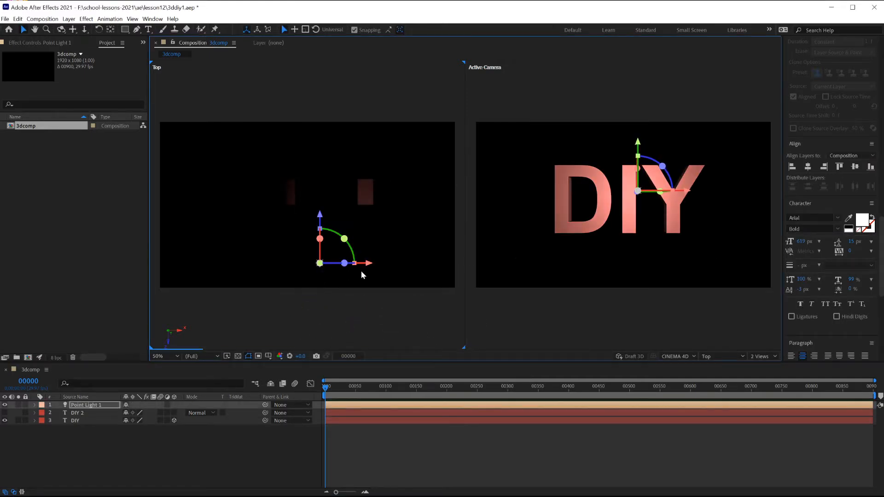
left_click_drag(355, 258, 297, 277)
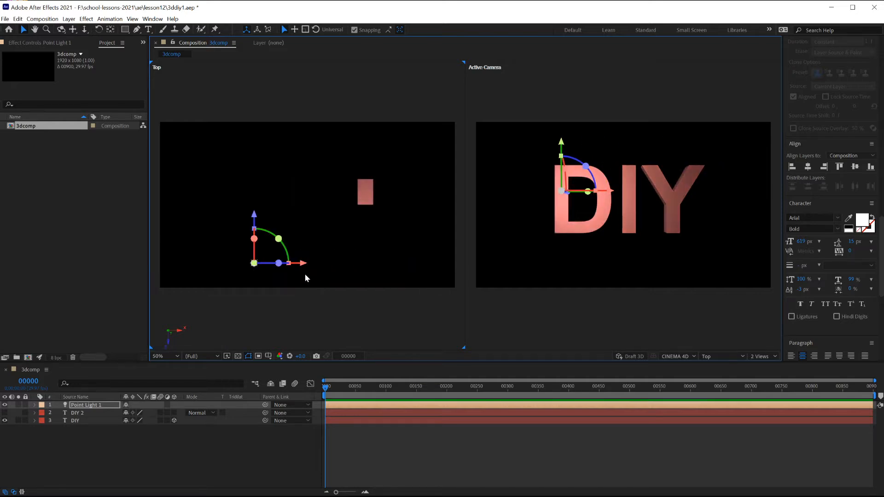
key("ctrl+d")
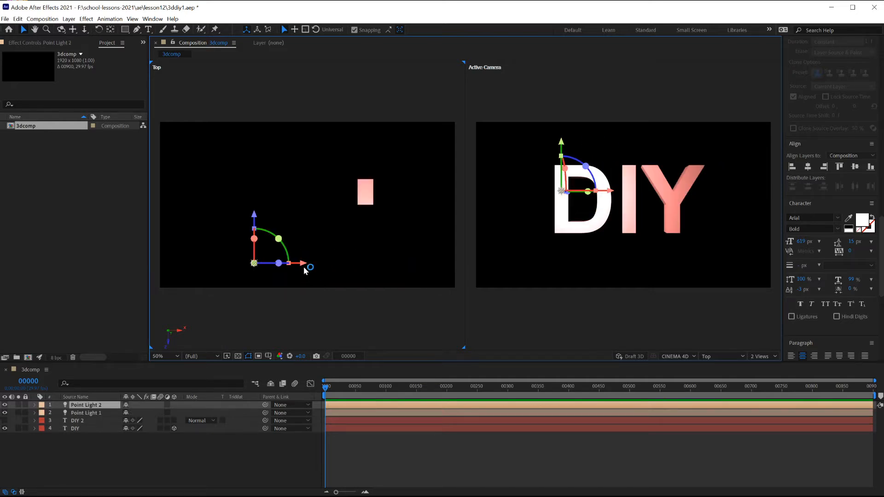
left_click_drag(303, 266, 443, 263)
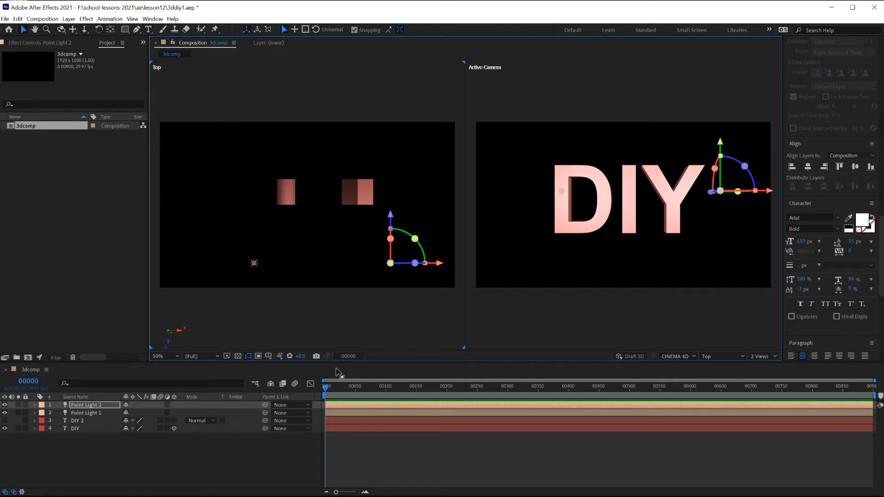
- Change the colour of Point Light 2 to white
left_click(92, 408)
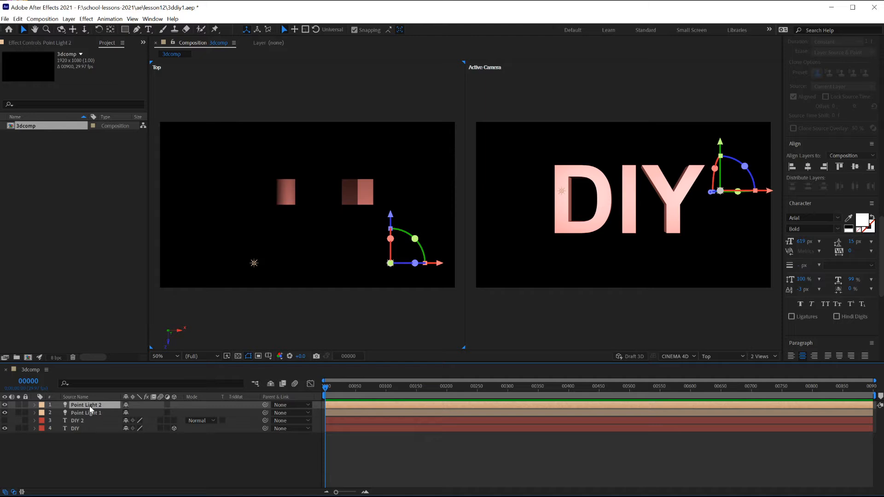
left_click(35, 405)
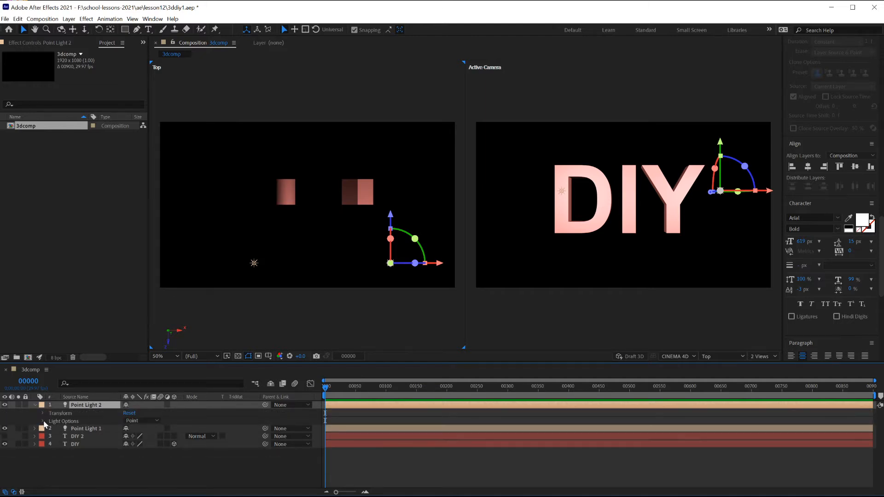
left_click(43, 421)
left_click(127, 438)
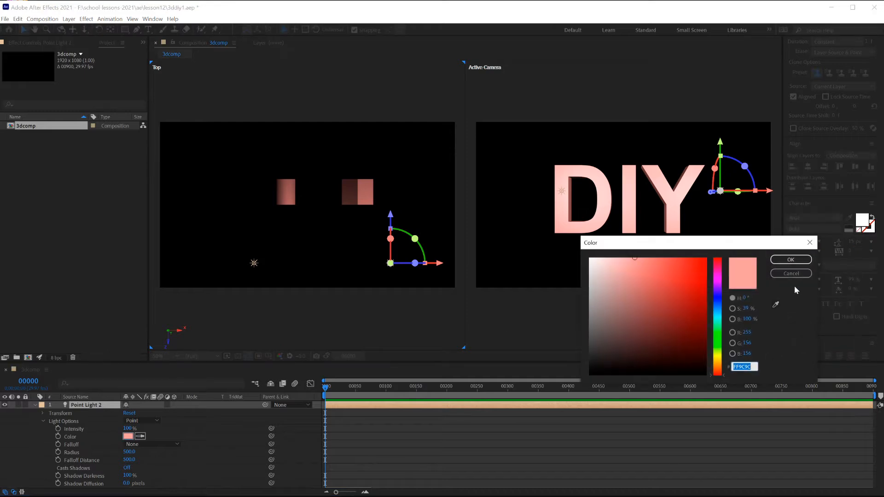
left_click_drag(609, 267, 538, 237)
left_click(788, 259)
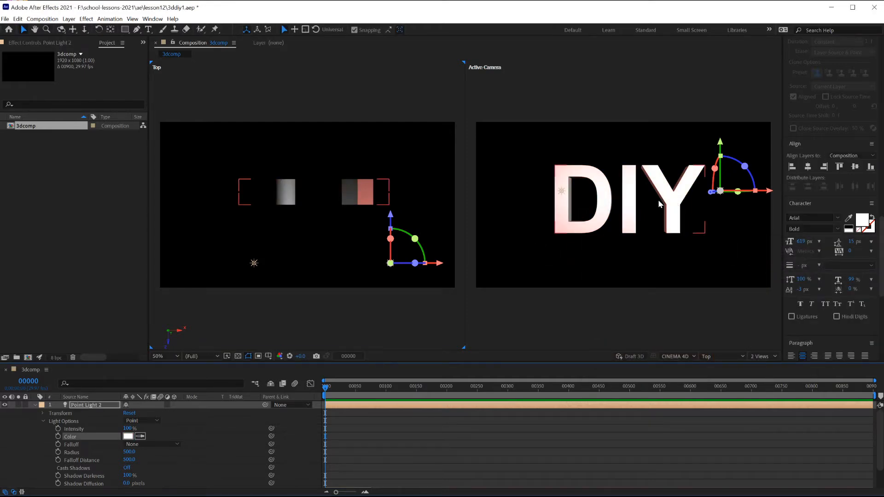
- Return to a single Active Camera view and show the composition at 100%
left_click(764, 356)
left_click(767, 366)
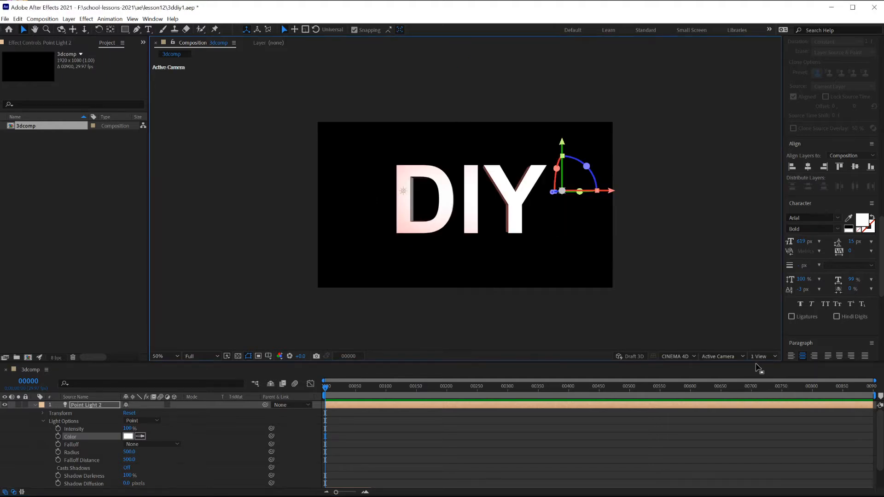
key("period")
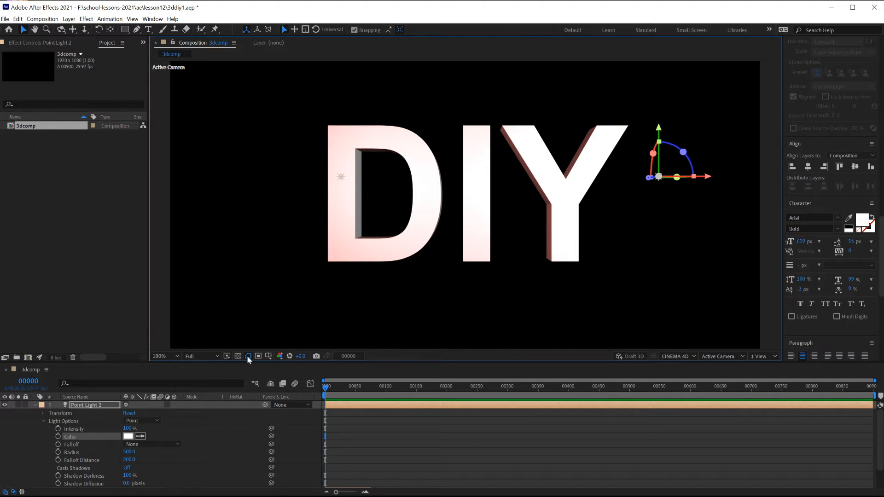
- Set the DIY text layer's bevel style to Angular in its geometry options
left_click(405, 249)
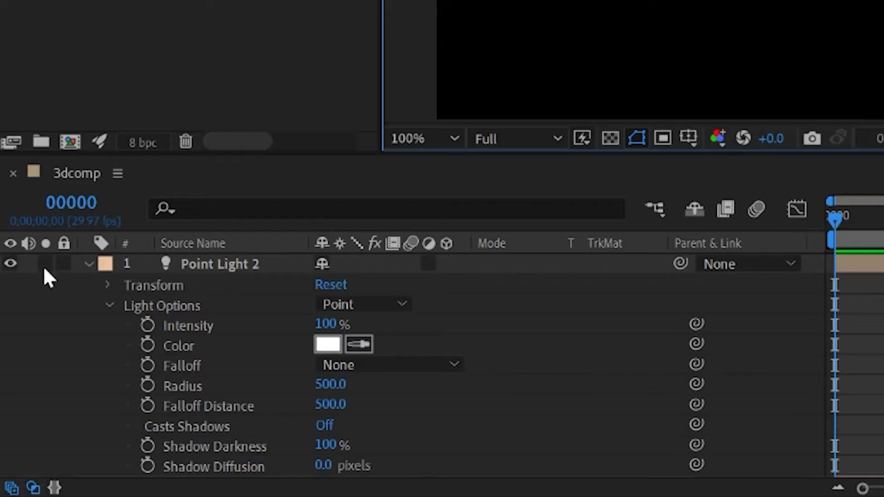
scroll(367, 322, "down", 3)
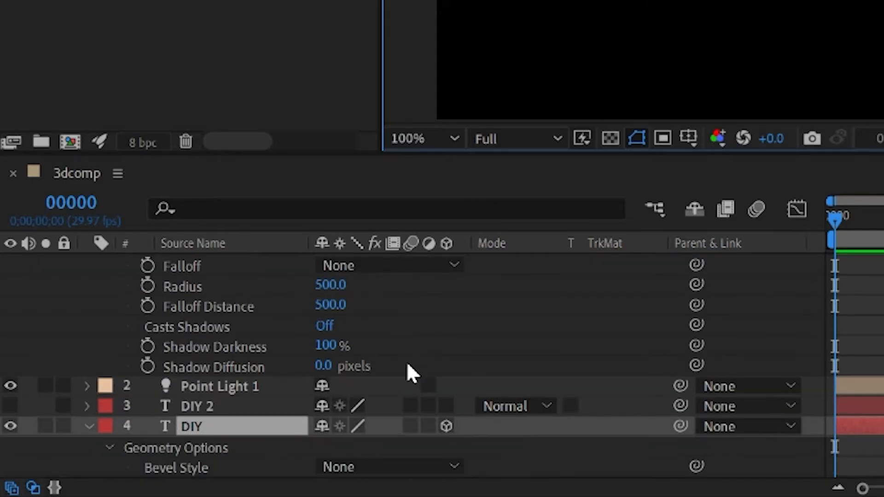
scroll(348, 419, "down", 9)
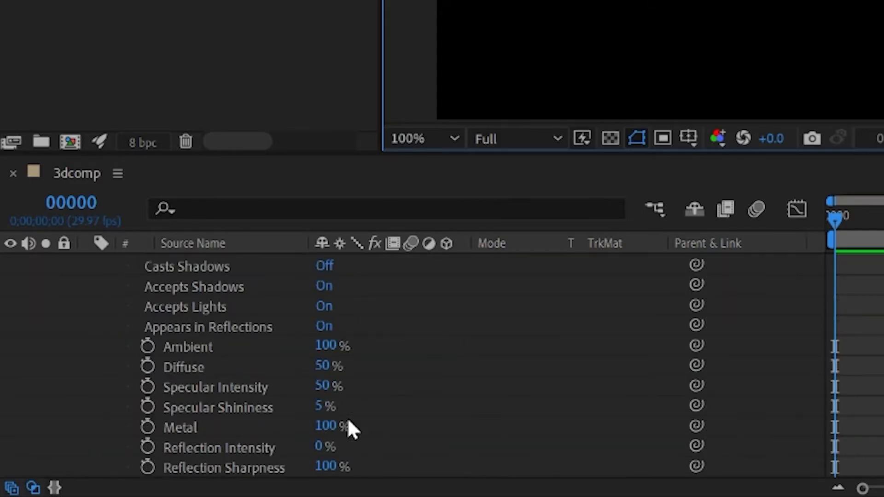
scroll(349, 407, "up", 4)
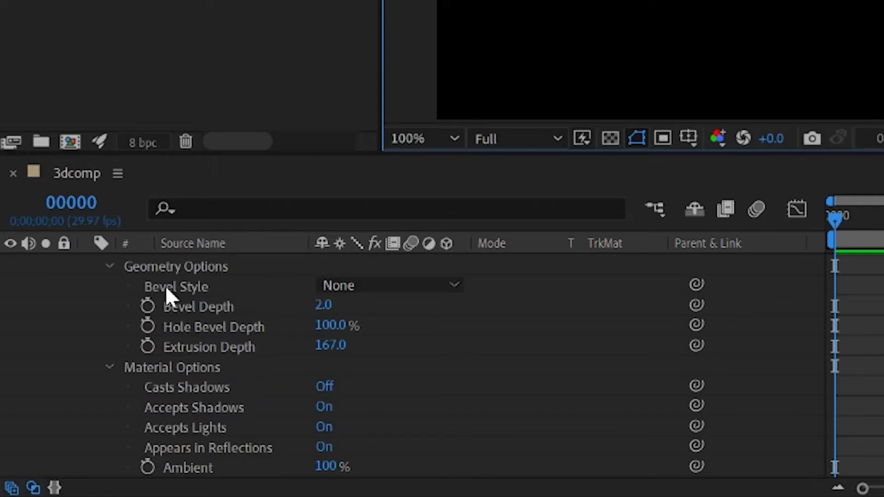
left_click(367, 289)
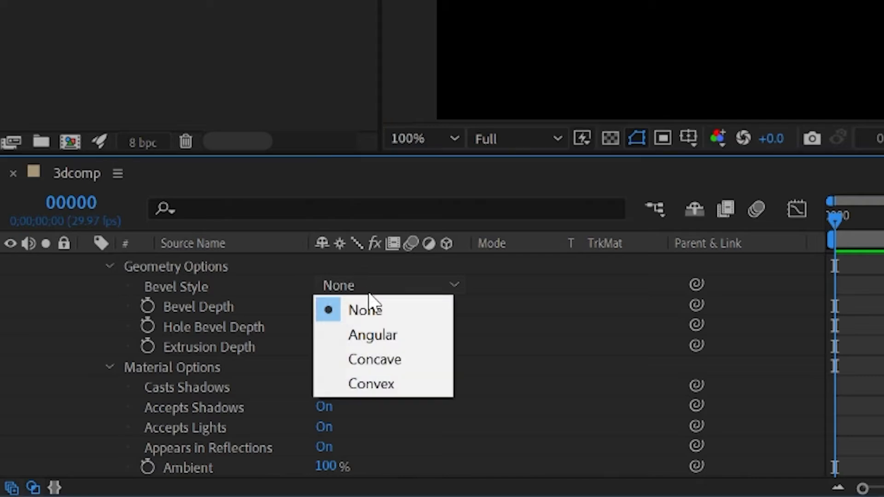
left_click(381, 338)
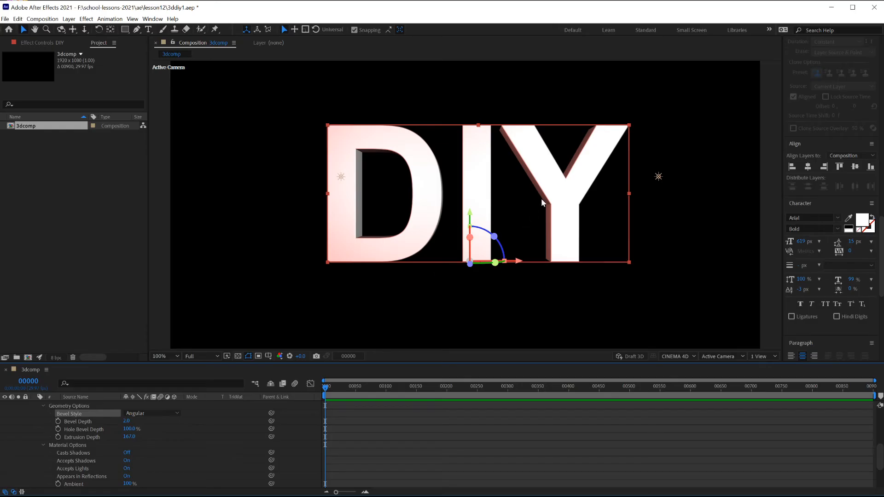
- Try the Concave and Convex bevel styles on the DIY text at 200% magnification
key("period")
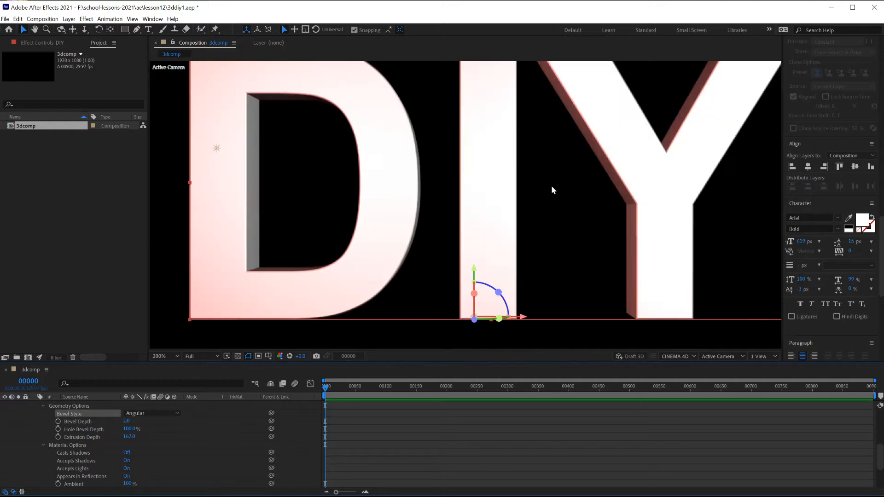
left_click(151, 417)
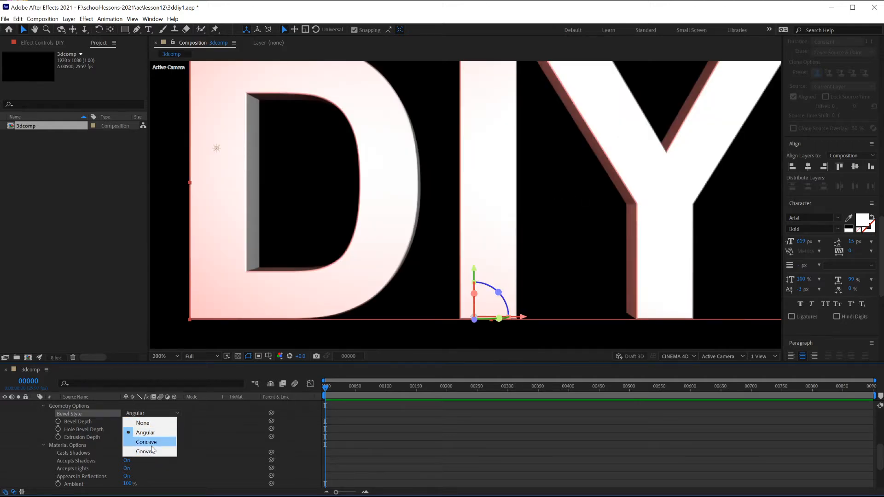
left_click(149, 443)
left_click(149, 417)
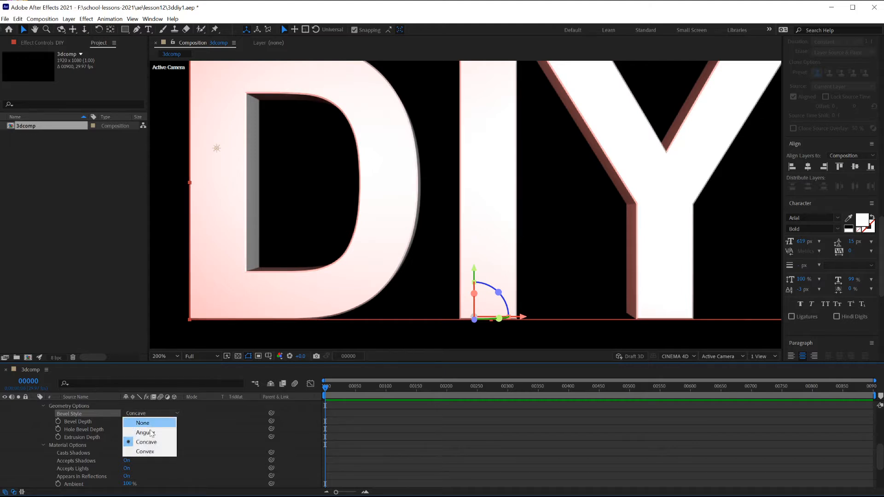
left_click(149, 450)
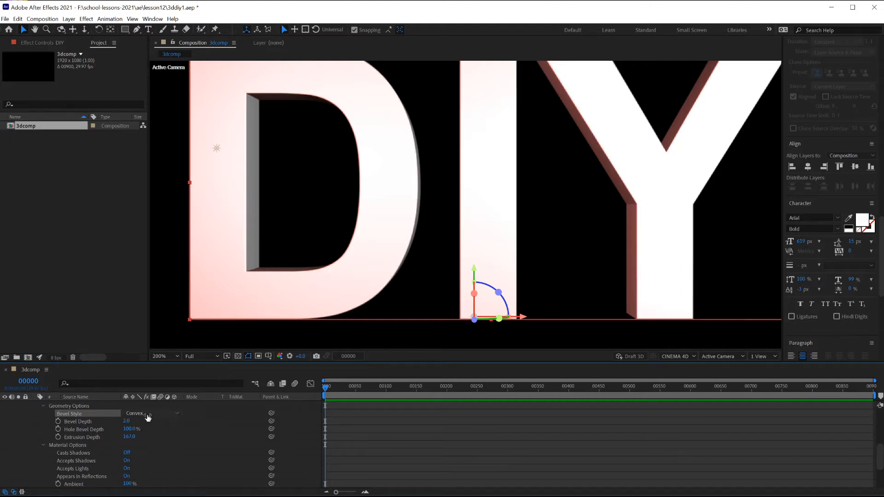
- Set the DIY text's bevel style back to Angular and raise its bevel depth to 9.4
left_click(148, 417)
left_click(152, 433)
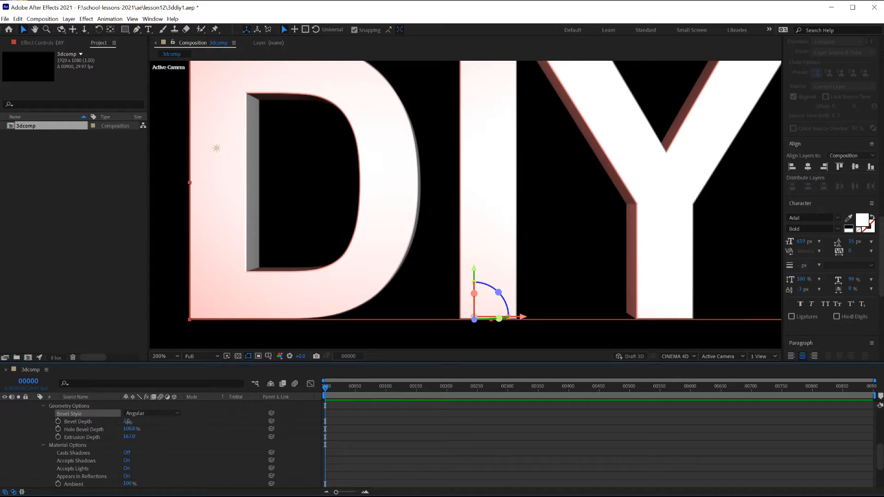
left_click_drag(126, 422, 168, 426)
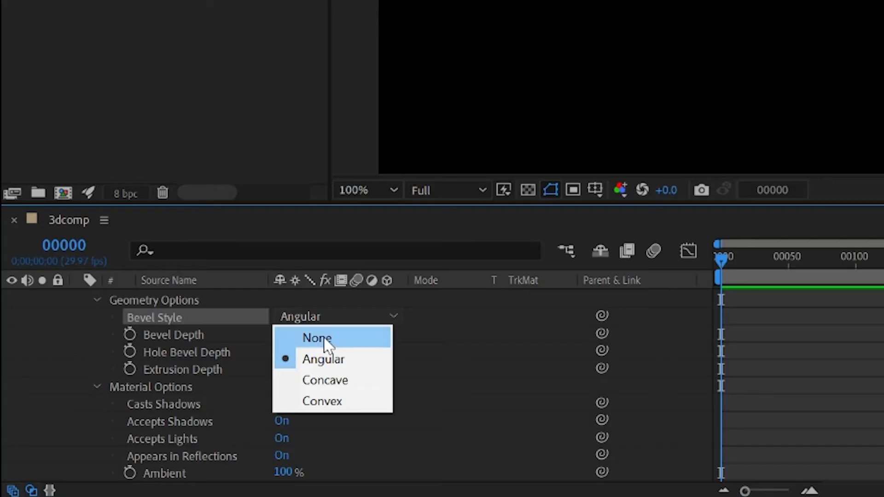
- Try the Convex bevel style on the DIY text, examine its edges up close, and switch back to Angular
left_click(148, 414)
left_click(333, 407)
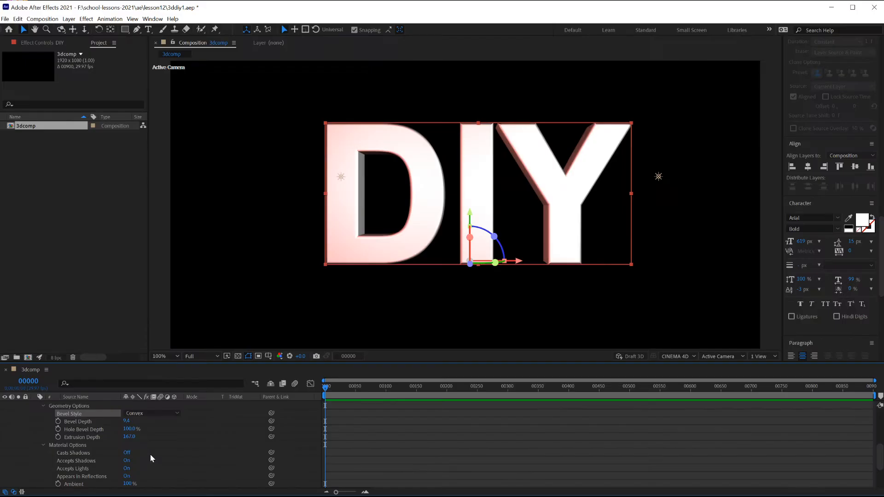
key("period")
key("period")
key("period")
key("period")
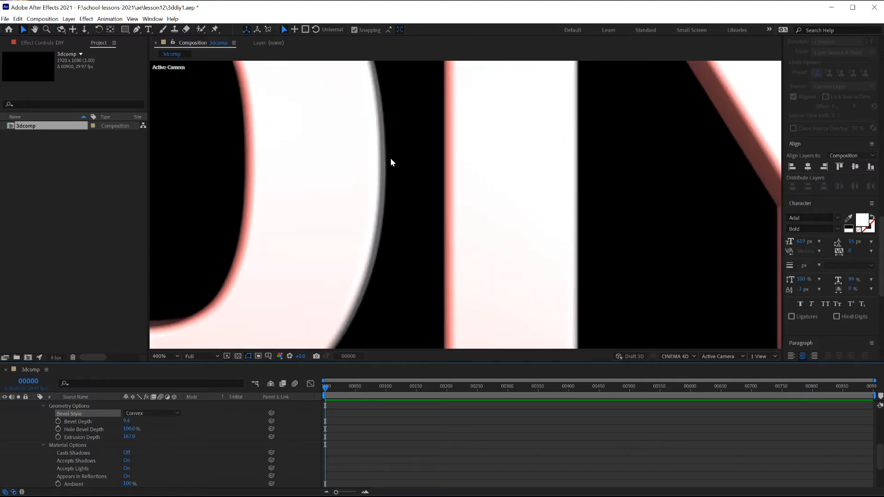
key("comma")
key("comma")
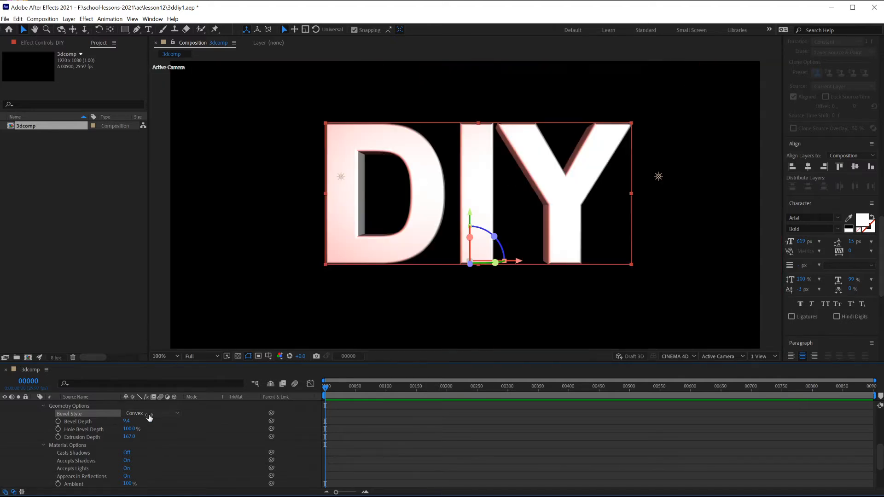
left_click(149, 414)
left_click(147, 433)
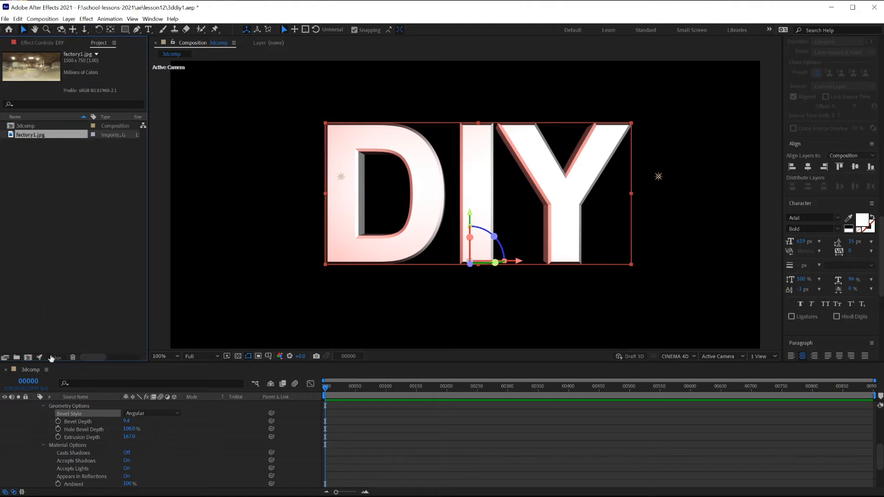
- Collapse the expanded layers and add factory1.jpg to the composition beneath the DIY text layer
scroll(70, 408, "up", 5)
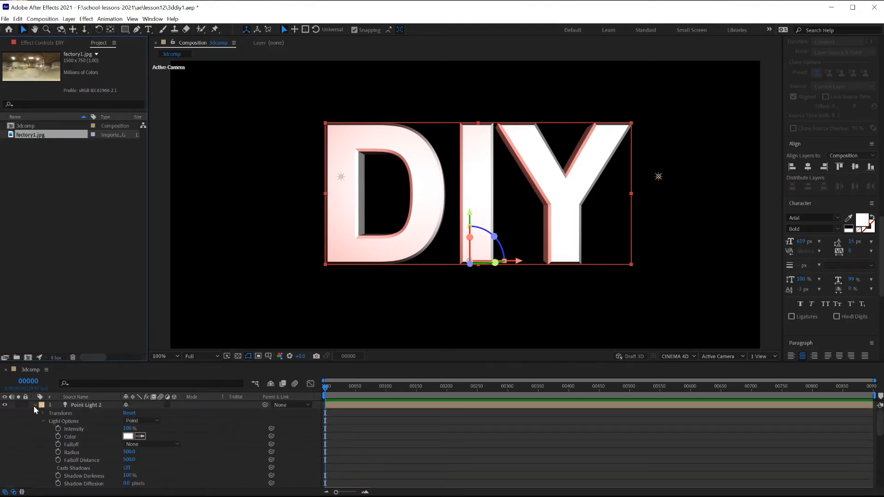
left_click(34, 405)
left_click(35, 429)
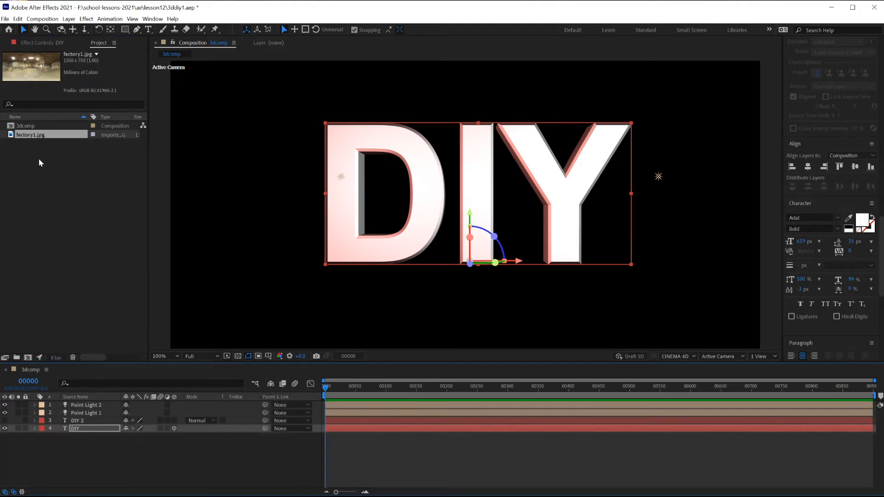
left_click_drag(34, 136, 46, 440)
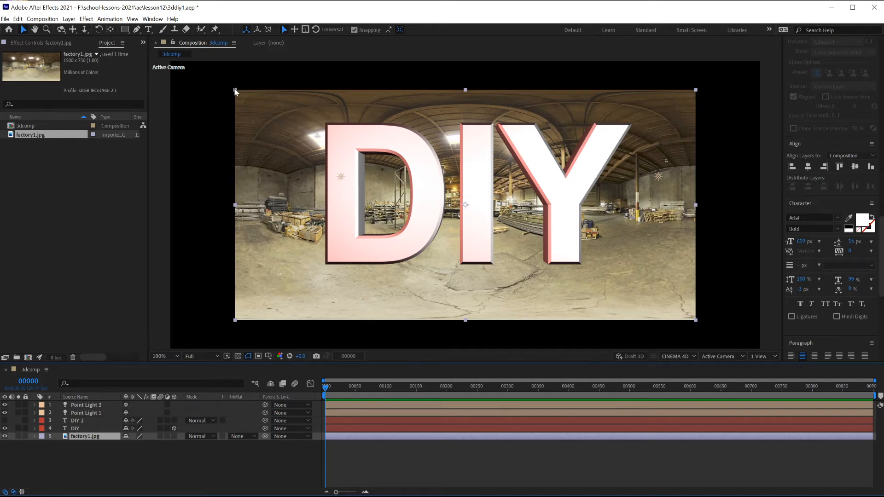
- Enlarge the factory1.jpg layer to fill the composition frame and turn it into an environment layer
left_click_drag(234, 91, 156, 51)
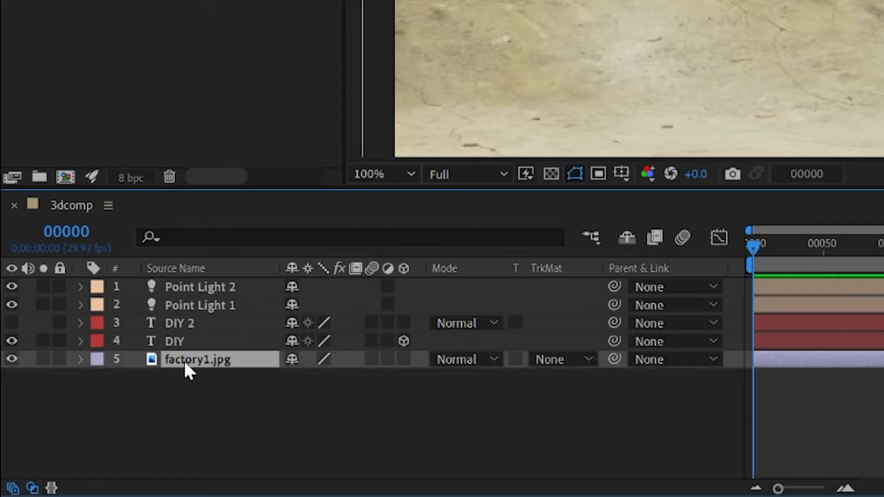
right_click(84, 440)
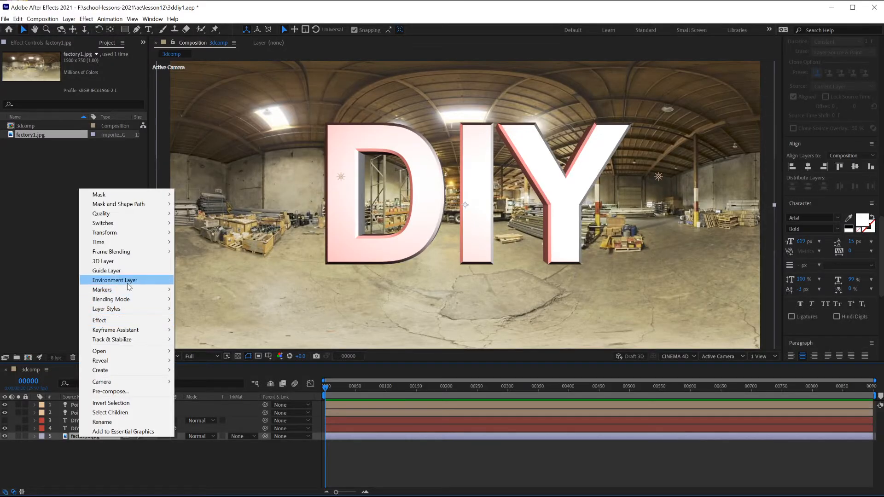
left_click(128, 284)
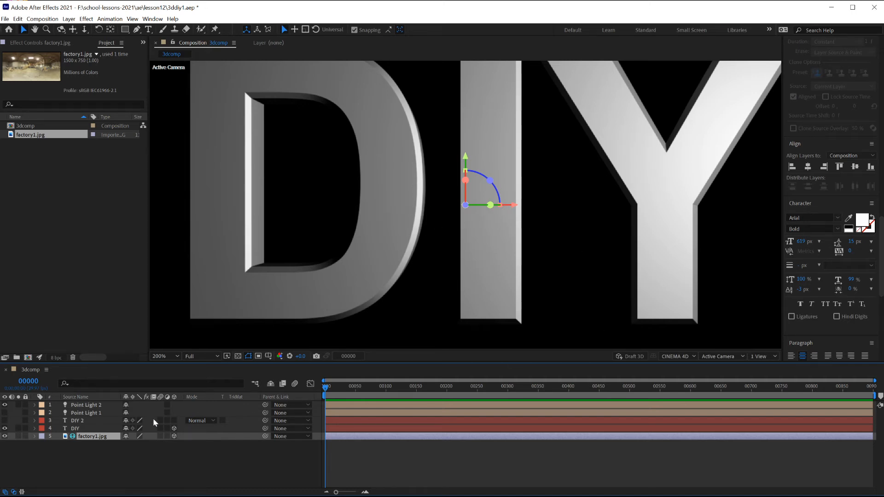
- Set the DIY text layer's reflection intensity to 100% in its material options
left_click(93, 428)
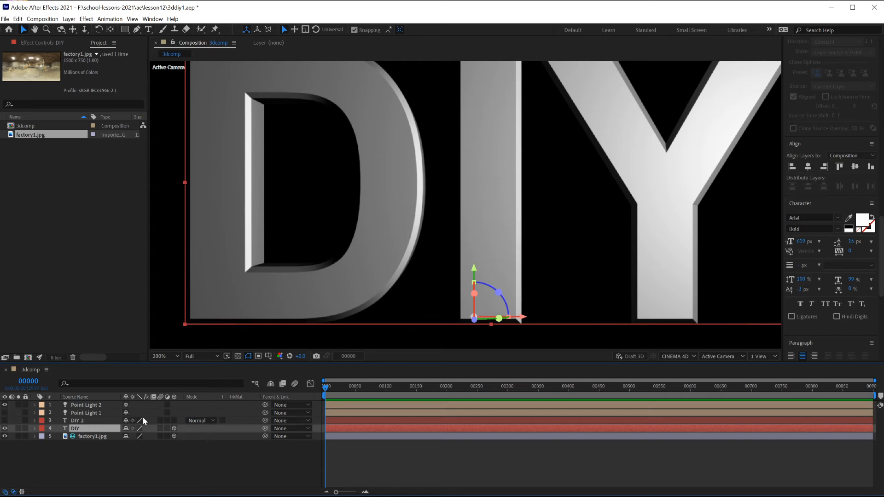
key("a")
key("a")
scroll(166, 449, "down", 3)
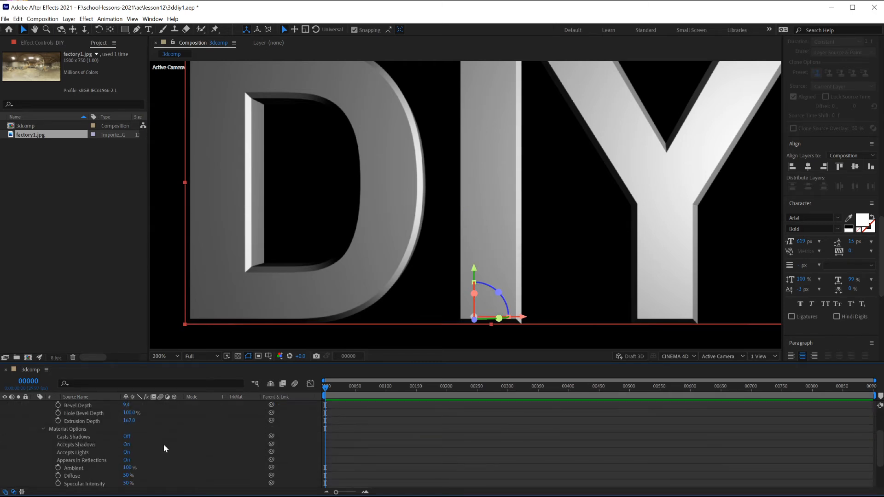
scroll(122, 449, "down", 3)
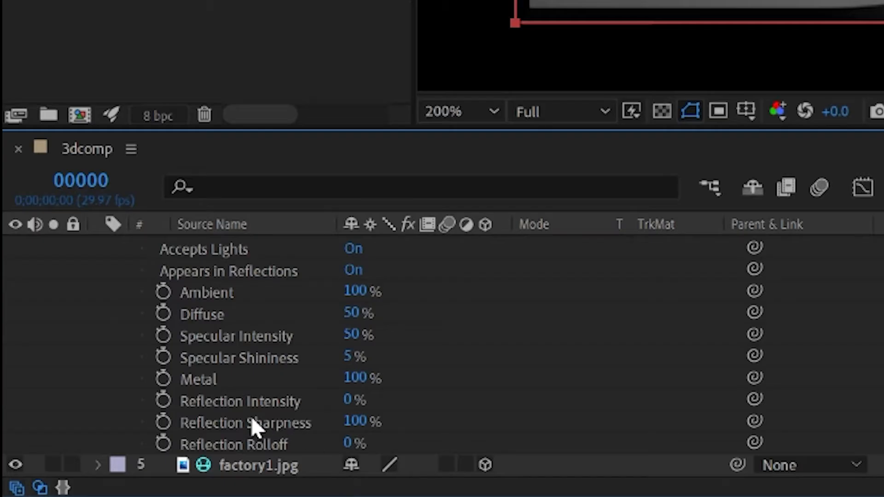
left_click_drag(350, 403, 711, 394)
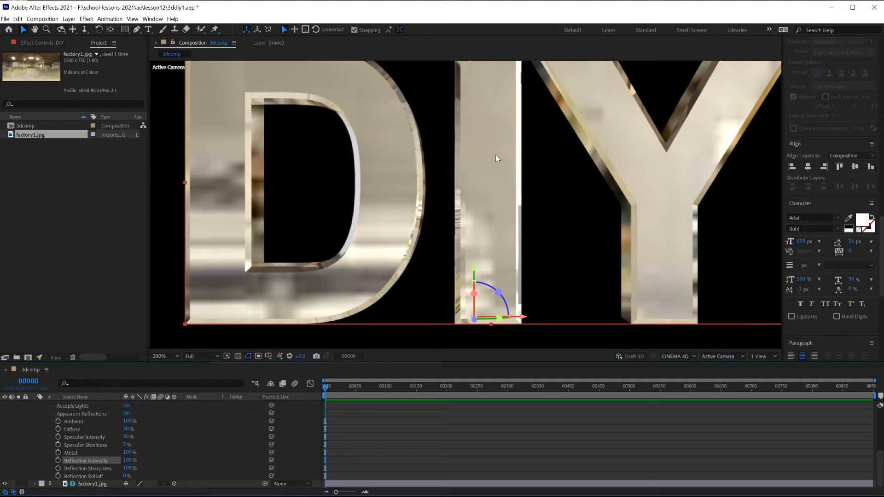
scroll(495, 156, "down", 2)
scroll(494, 162, "up", 1)
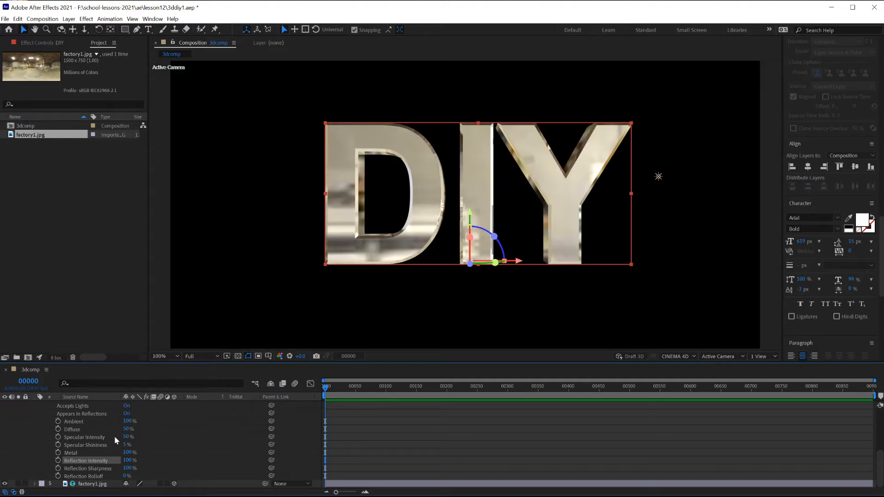
- Rotate the factory1.jpg environment layer to -22° around the Y axis
left_click(84, 483)
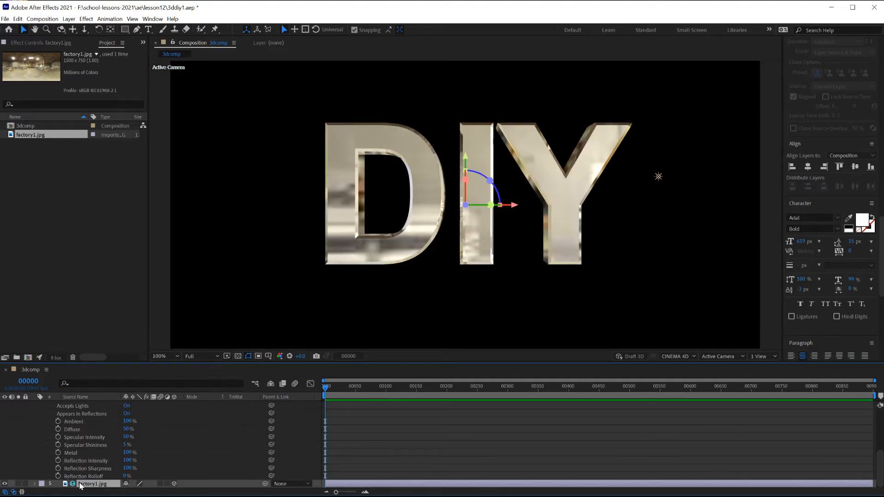
left_click(35, 483)
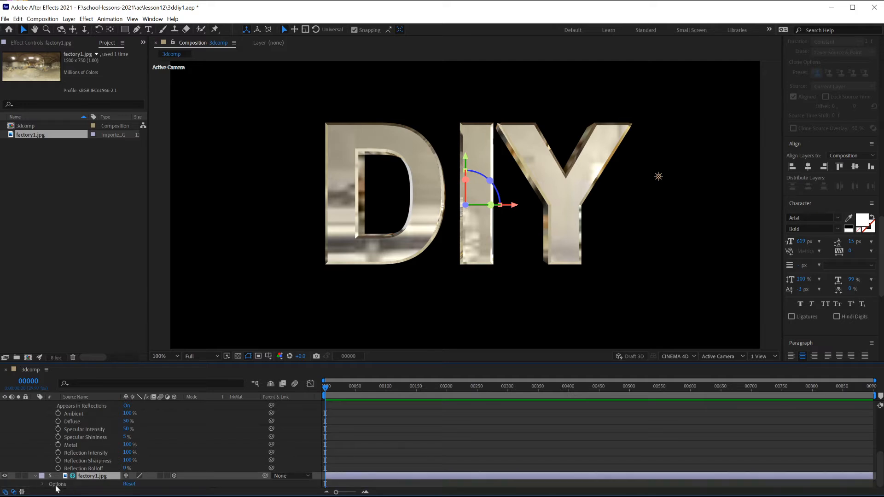
left_click(39, 484)
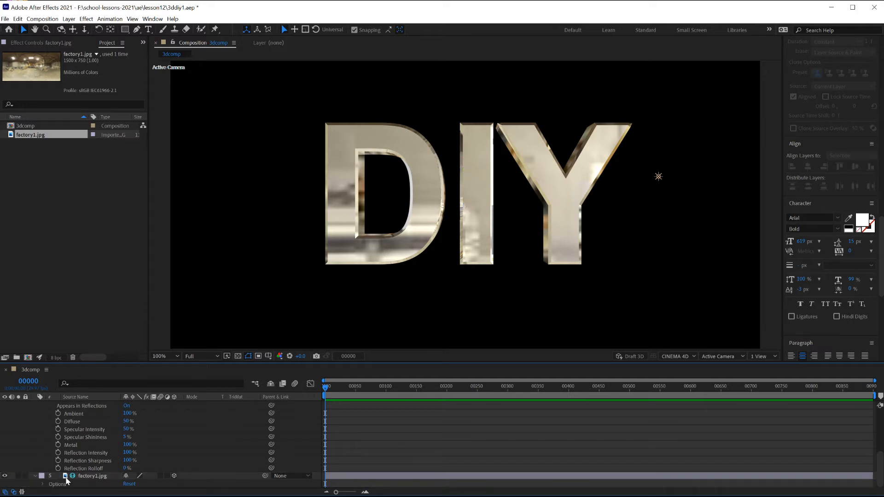
left_click(43, 485)
left_click_drag(136, 468, 157, 468)
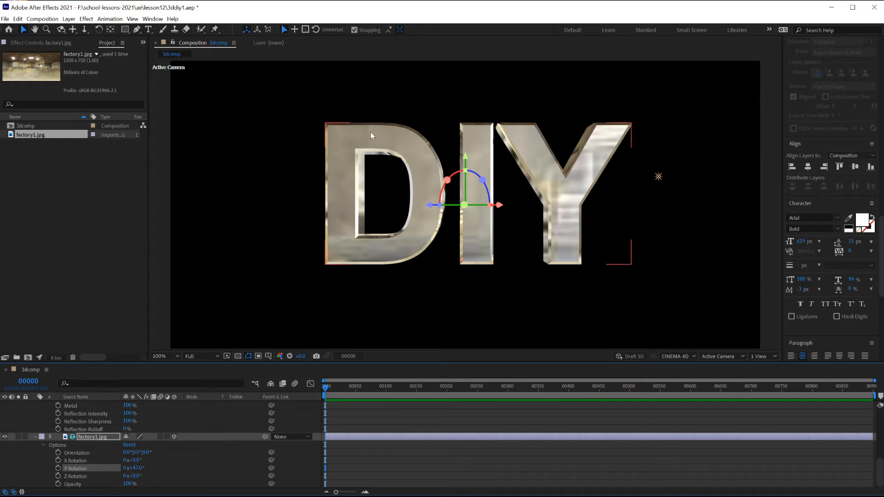
left_click_drag(148, 470, 113, 483)
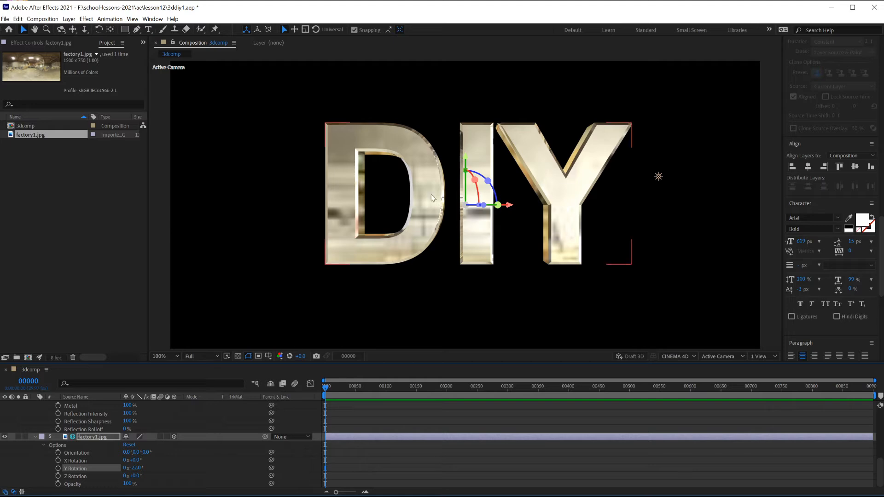
- Collapse the factory1.jpg layer's options and return to the DIY layer's reflection settings
scroll(103, 452, "up", 3)
scroll(91, 449, "up", 2)
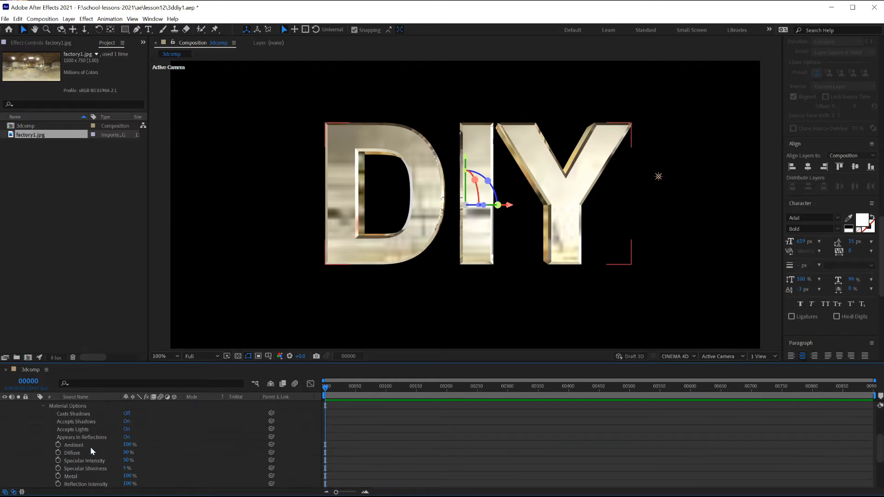
scroll(91, 448, "down", 3)
left_click(322, 299)
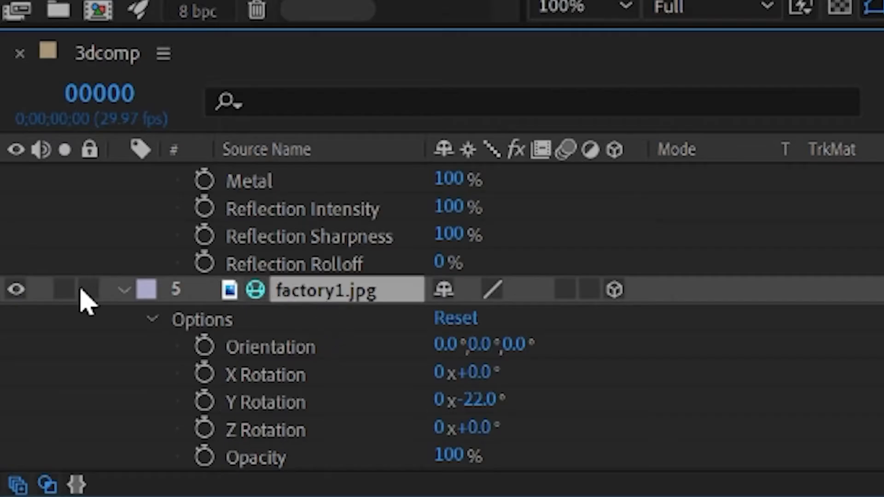
left_click(122, 290)
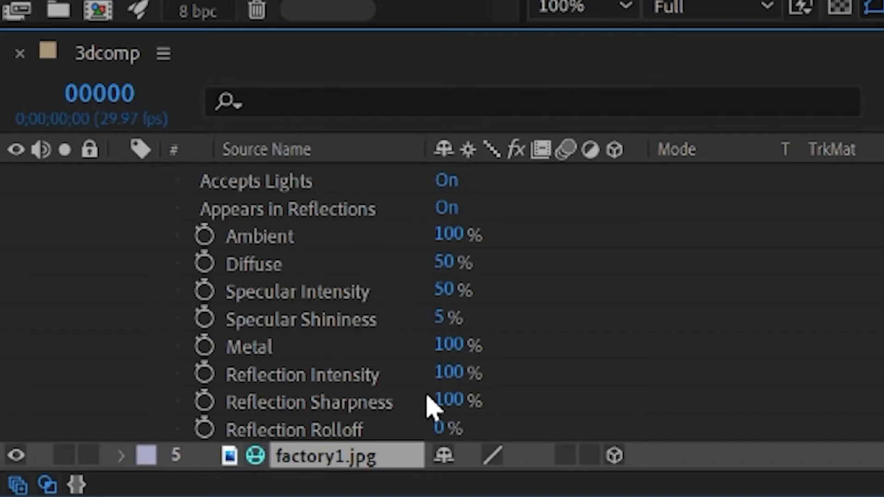
- Lower the DIY text layer's reflection intensity to 29%
left_click_drag(454, 374, 359, 388)
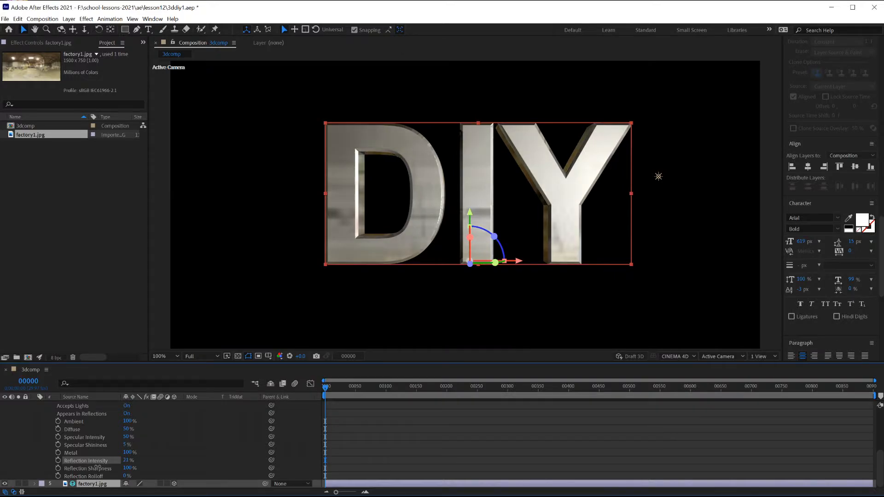
left_click_drag(98, 466, 102, 467)
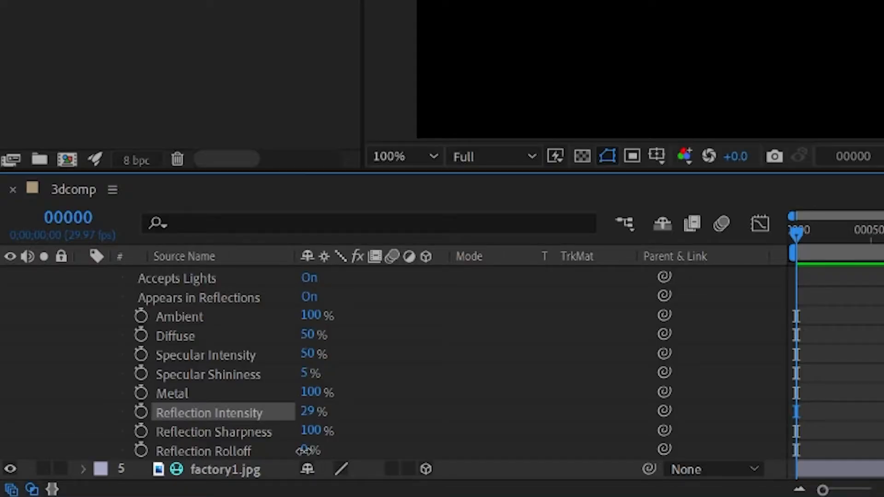
- Try raising the DIY text layer's reflection rolloff to 100% and restore it to 0%
left_click_drag(308, 449, 423, 450)
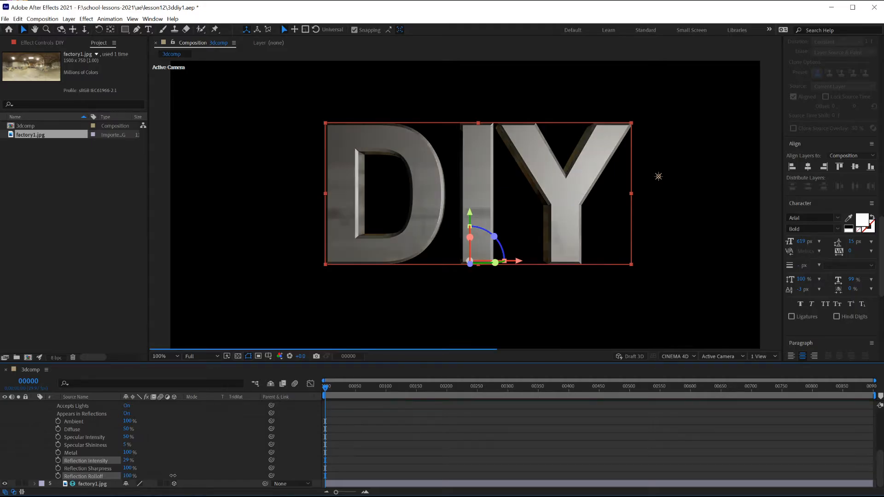
left_click_drag(173, 476, 164, 479)
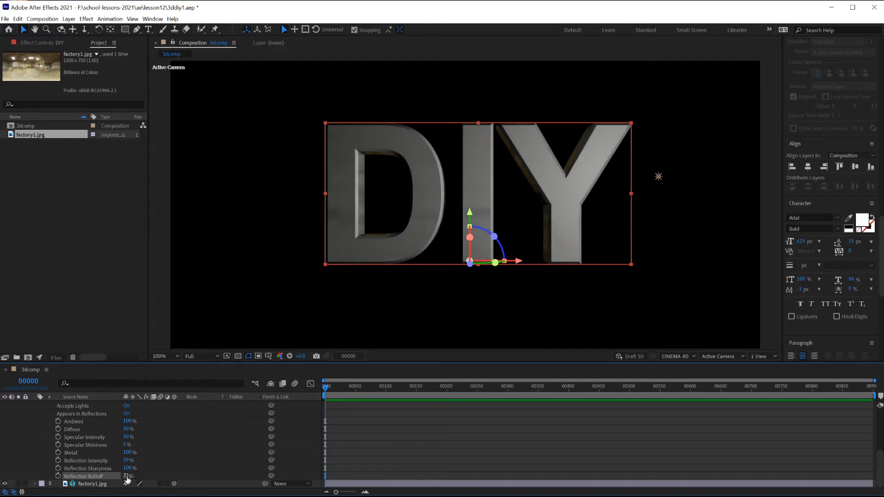
left_click_drag(126, 476, 59, 477)
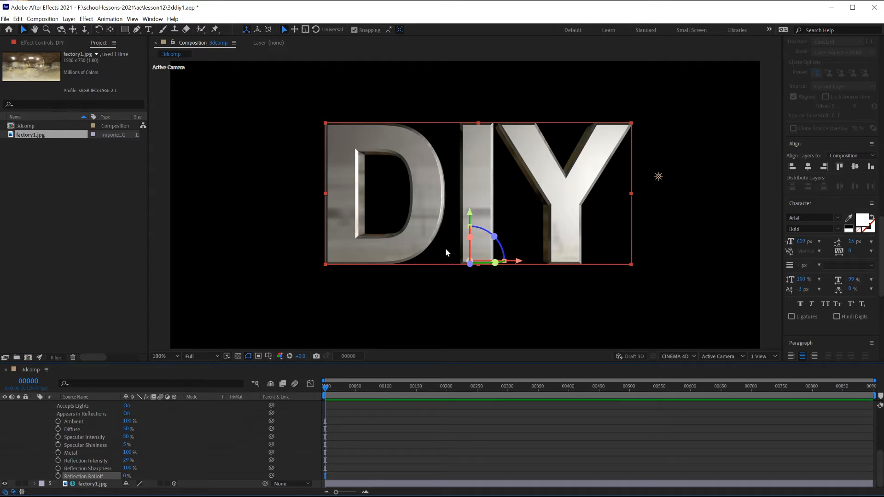
- Move the point light beside the Y farther away from the text along the X axis
scroll(447, 252, "down", 1)
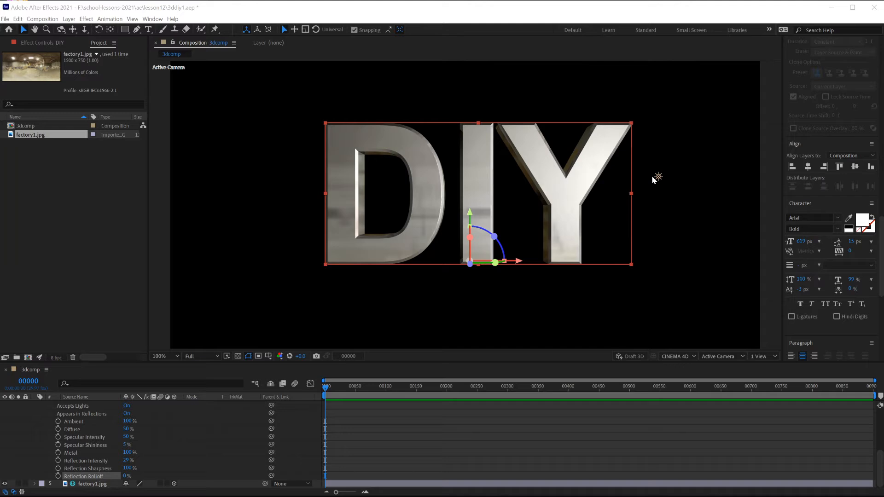
left_click(654, 178)
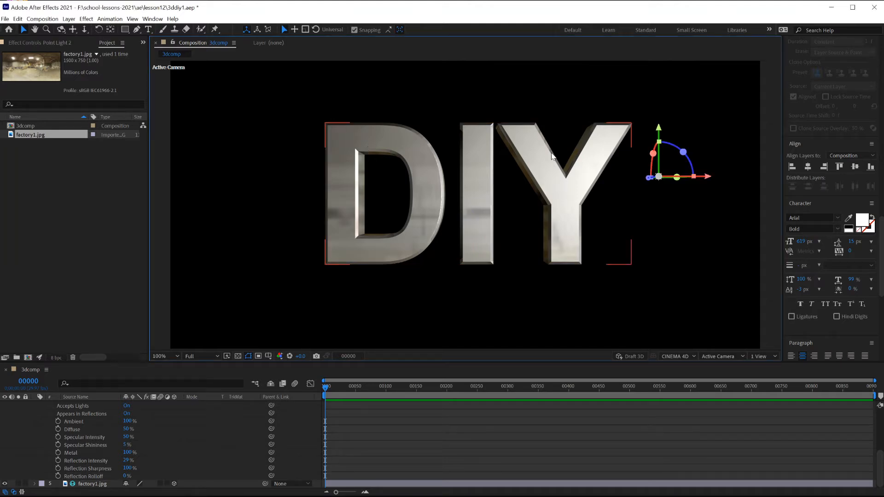
left_click_drag(702, 179, 730, 193)
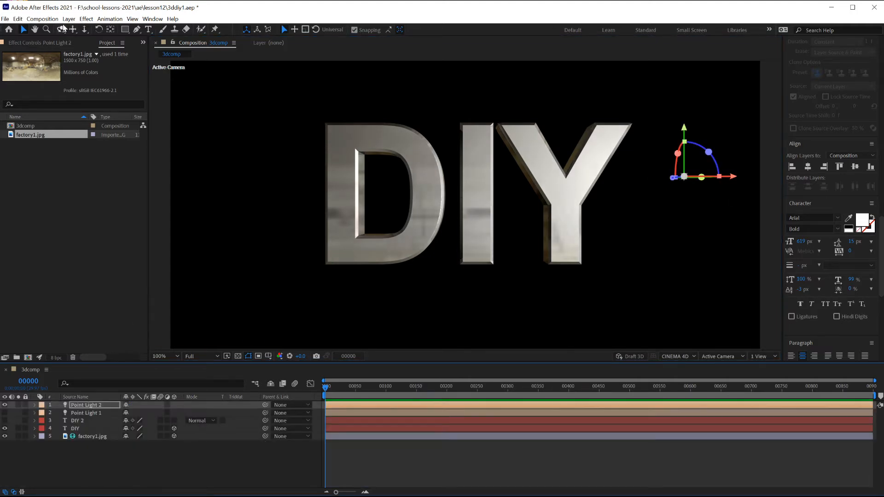
- Create a 1920 x 1080, 29.97 fps composition named lightpass with a duration of 900 frames
left_click(40, 18)
left_click(46, 28)
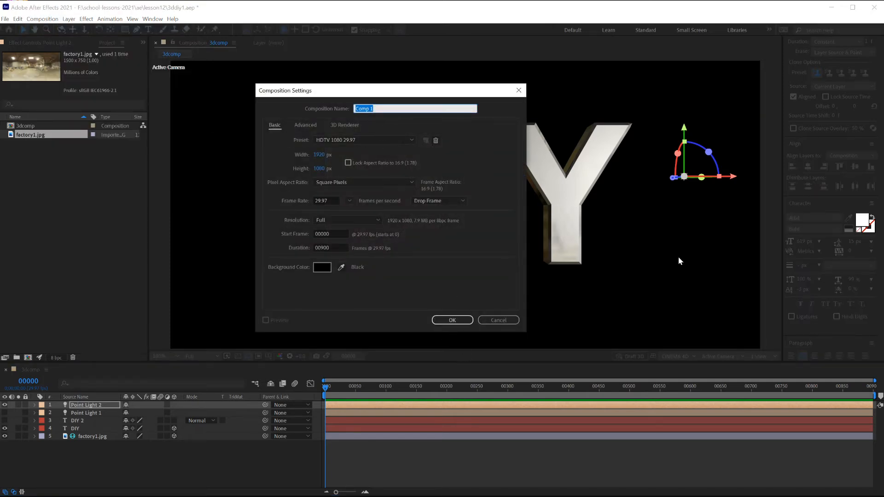
type("lightpass")
key("Return")
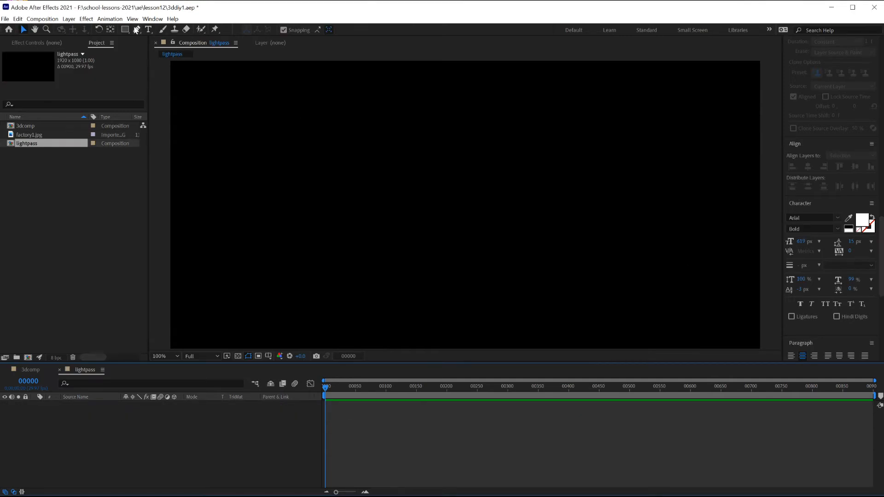
- Draw a tall, narrow blue ellipse near the frame's left side and move its anchor point to the ellipse's centre
mouse_move(126, 29)
left_mouse_down()
mouse_move(160, 39)
mouse_move(157, 28)
mouse_move(161, 49)
left_mouse_up()
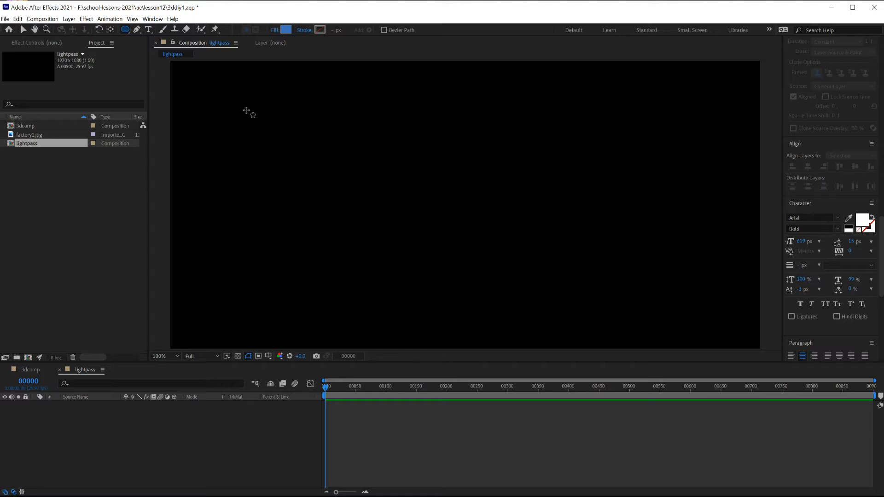
left_click_drag(243, 110, 309, 317)
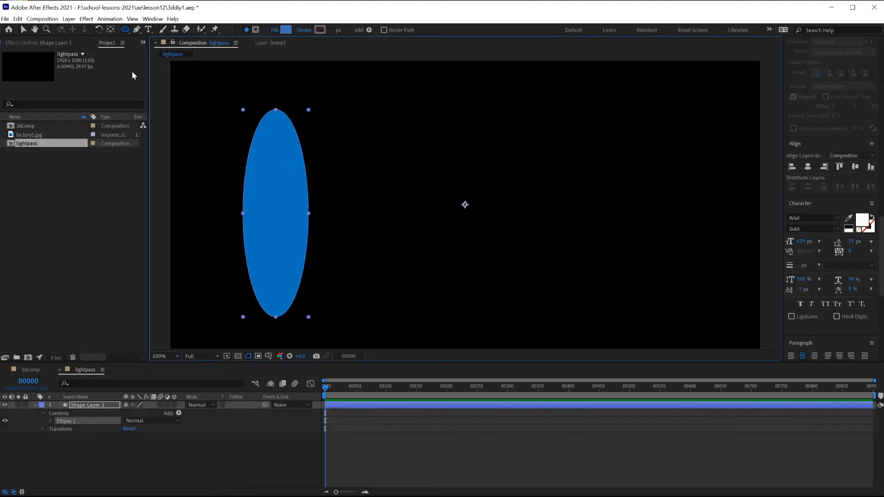
left_click(111, 30)
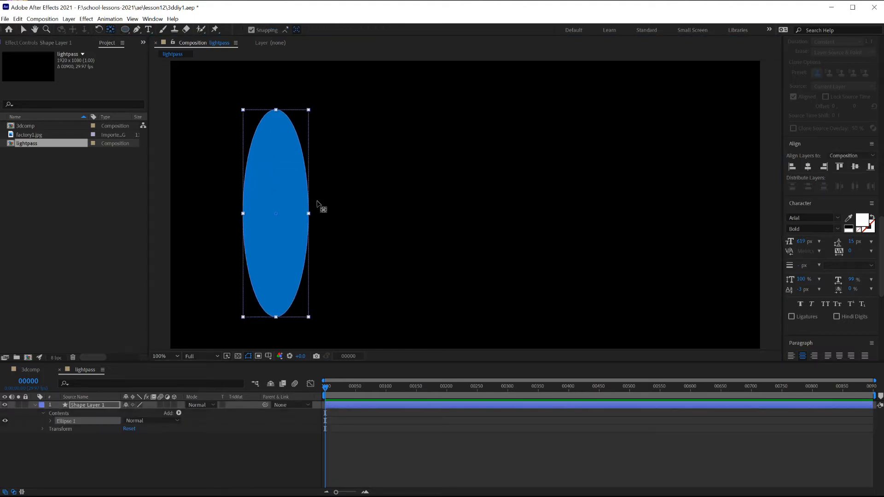
left_click(397, 233)
left_click(299, 222)
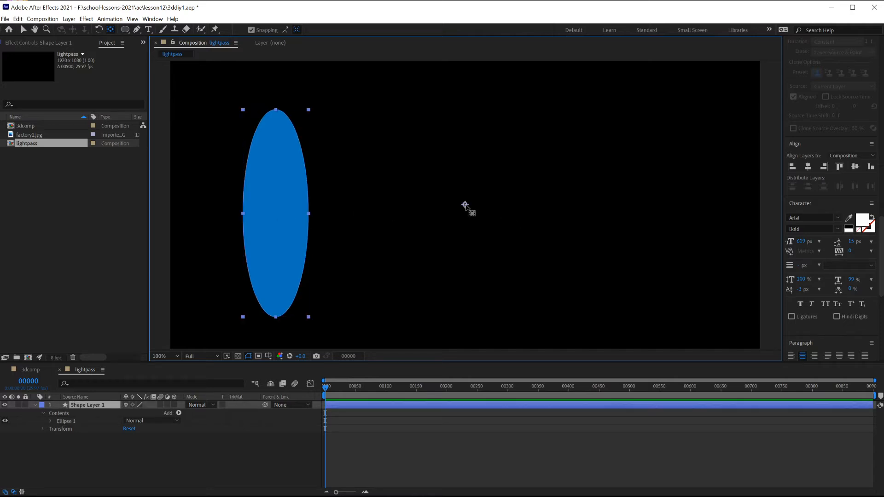
left_click_drag(465, 204, 279, 219)
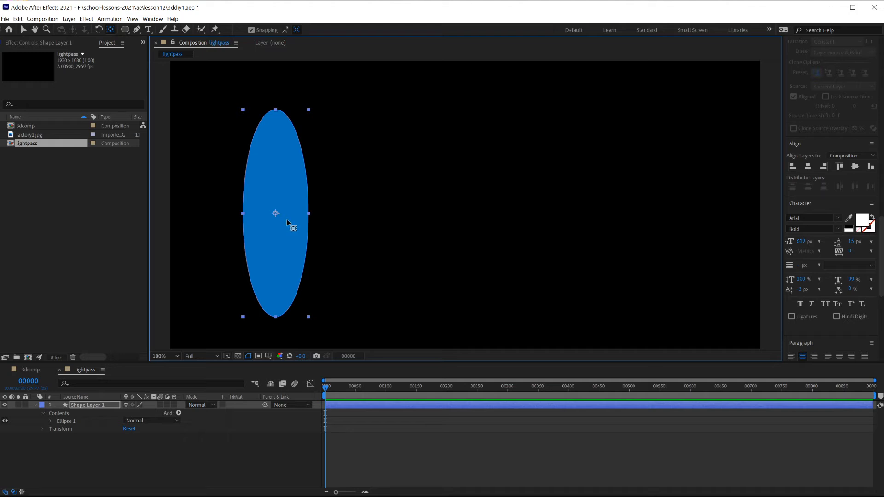
key("v")
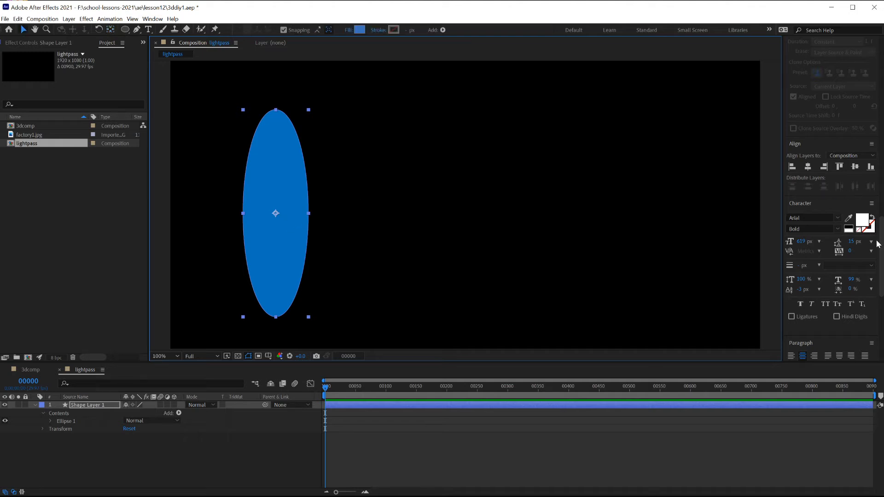
- Apply Fast Box Blur to the ellipse's shape layer with a blur radius of 42
left_click_drag(881, 243, 881, 103)
left_click(829, 159)
type("fast")
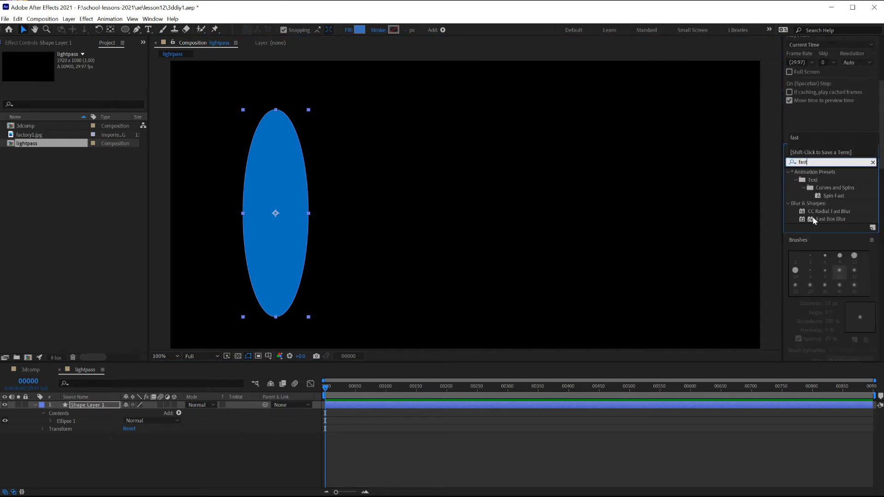
left_click_drag(802, 221, 297, 220)
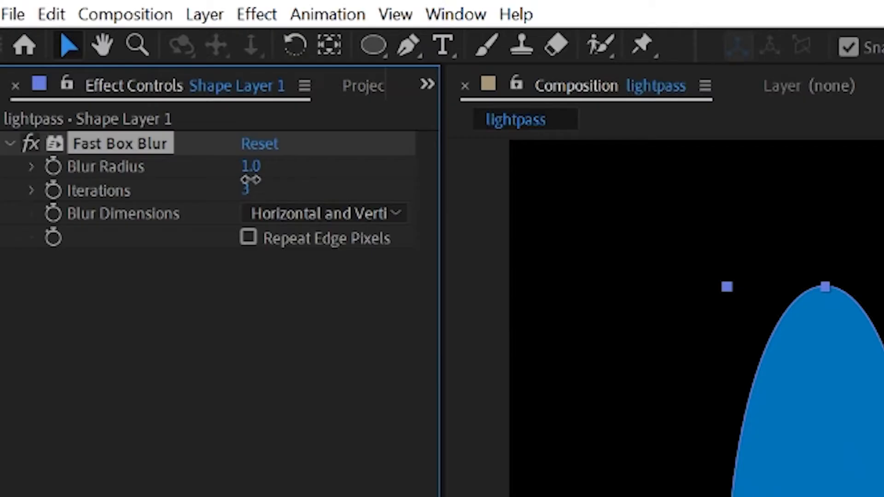
left_click_drag(84, 69, 112, 77)
left_click_drag(338, 190, 318, 195)
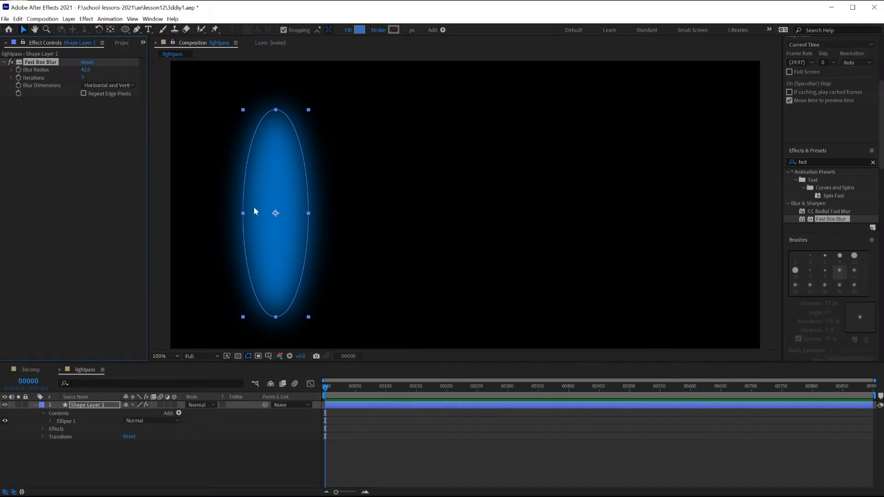
- Rotate the blurred ellipse slightly clockwise about its centre so it leans to the right
scroll(354, 219, "down", 4)
scroll(352, 213, "up", 2)
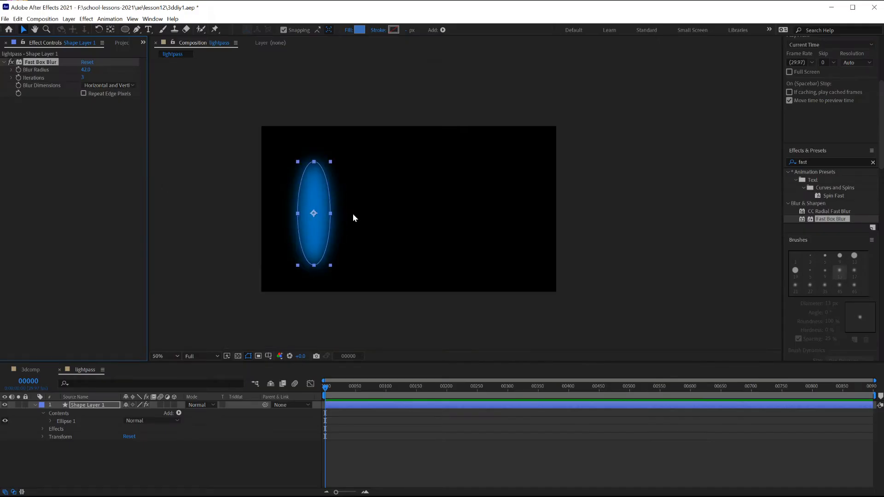
left_click(99, 29)
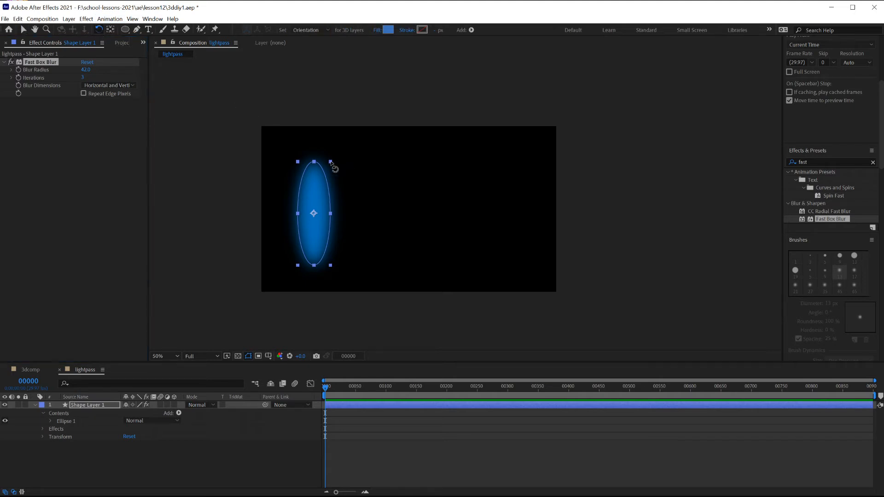
left_click_drag(335, 167, 347, 172)
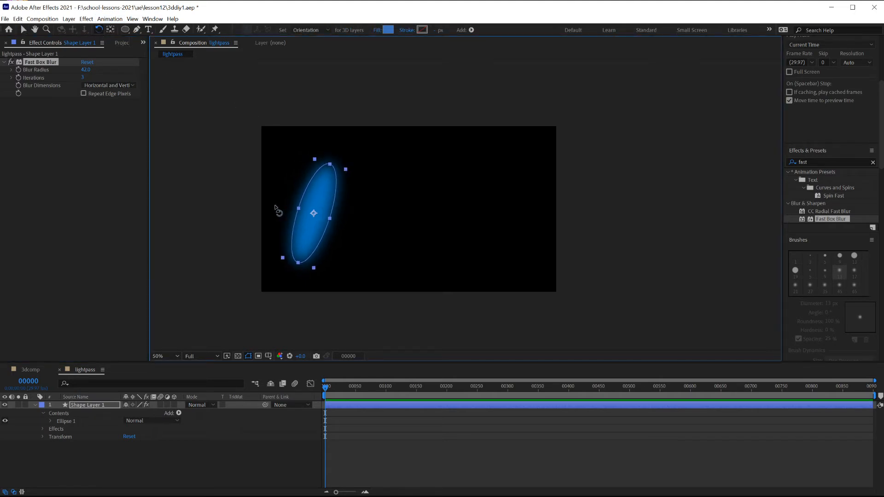
- Stretch the tilted ellipse to nearly the full frame height and move it outside the frame's left edge
left_click(23, 30)
left_click_drag(330, 167, 345, 142)
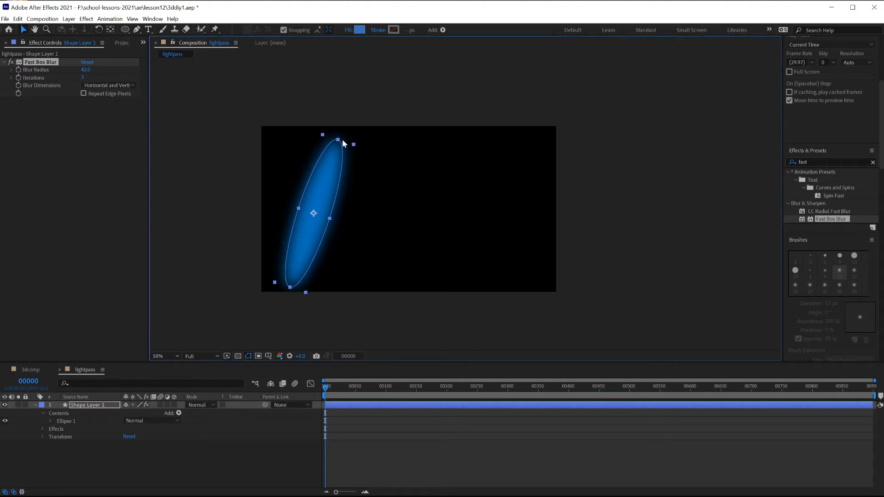
left_click_drag(307, 226, 206, 221)
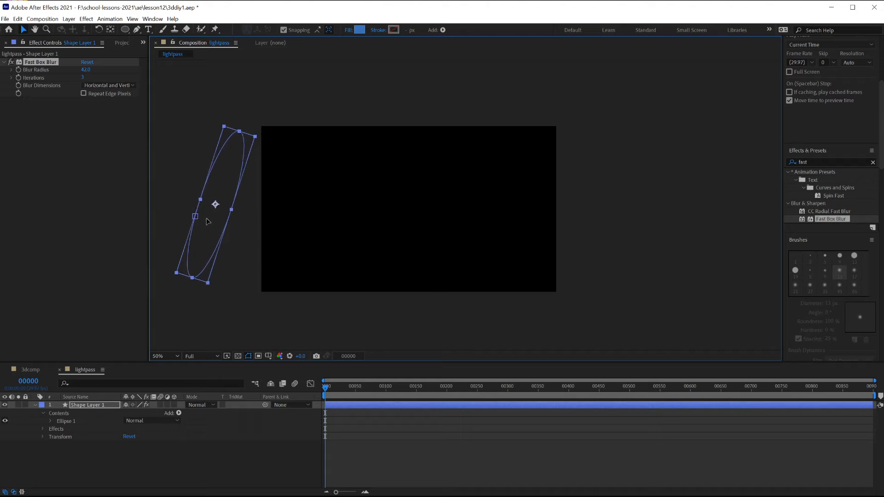
- Keyframe the ellipse's position from off the left side at frame 0 to about 2272.5, 509.5 off the right side at frame 60
left_click(77, 407)
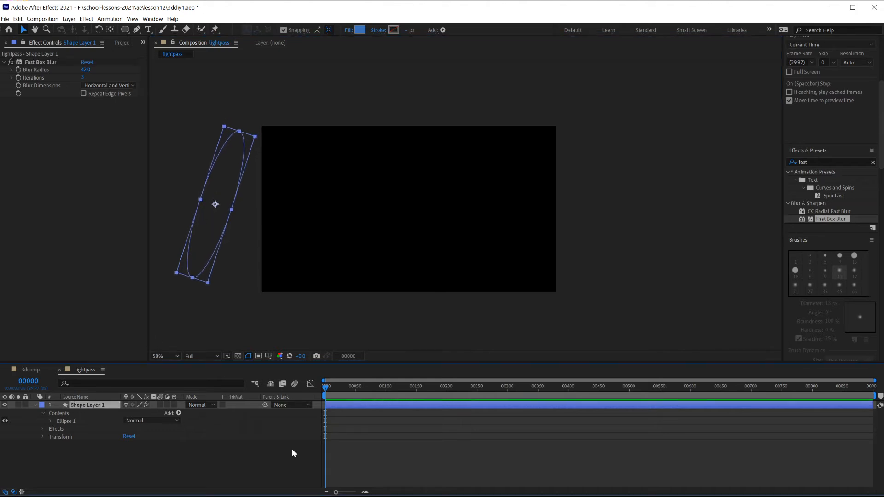
key("p")
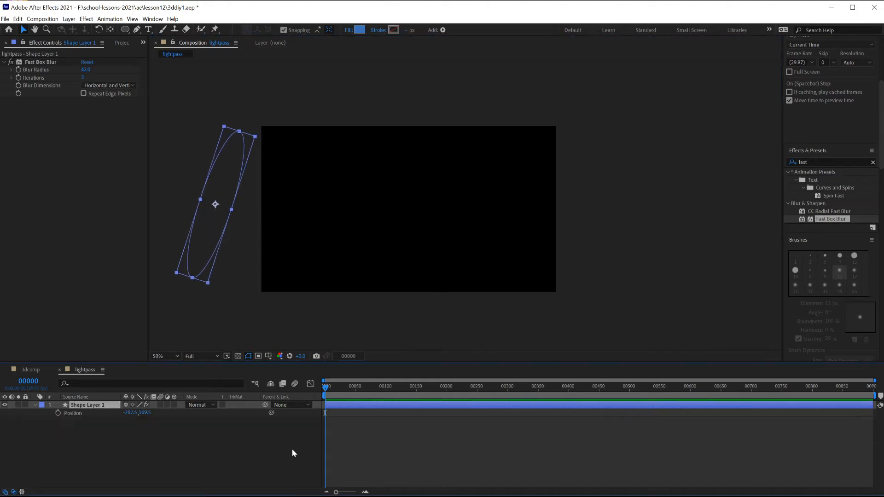
left_click(57, 413)
key("space")
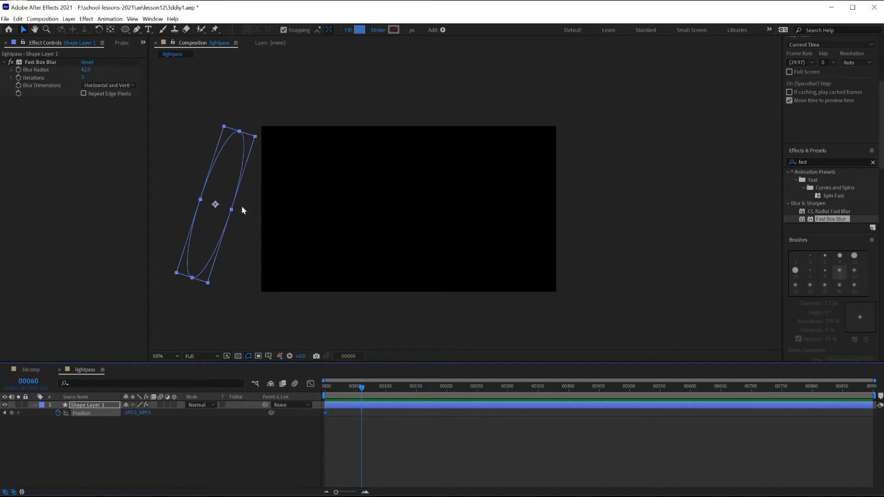
left_click_drag(241, 207, 620, 193)
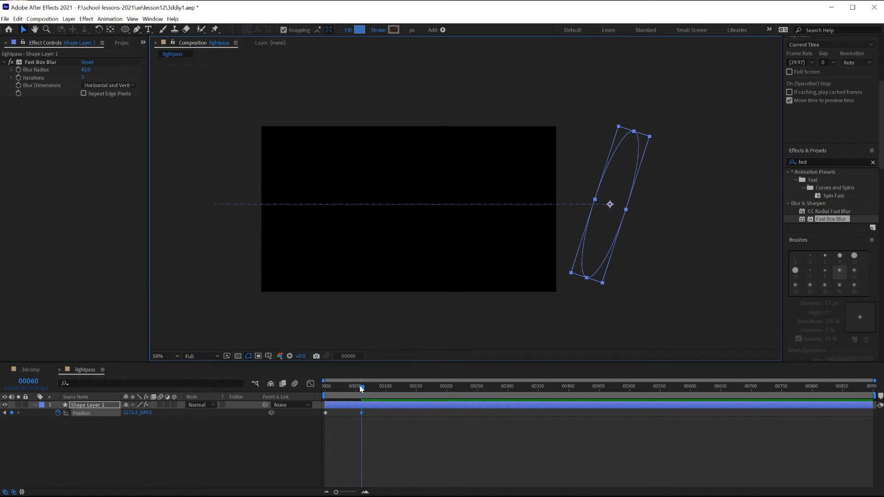
- Preview the ellipse's sweep across the frame from the start and scrub through its motion
key("Home")
key("space")
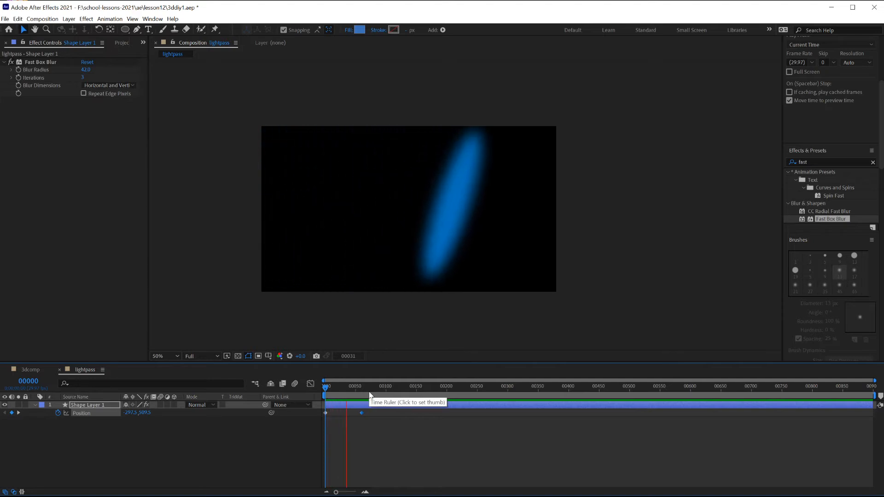
key("space")
left_click_drag(367, 388, 330, 394)
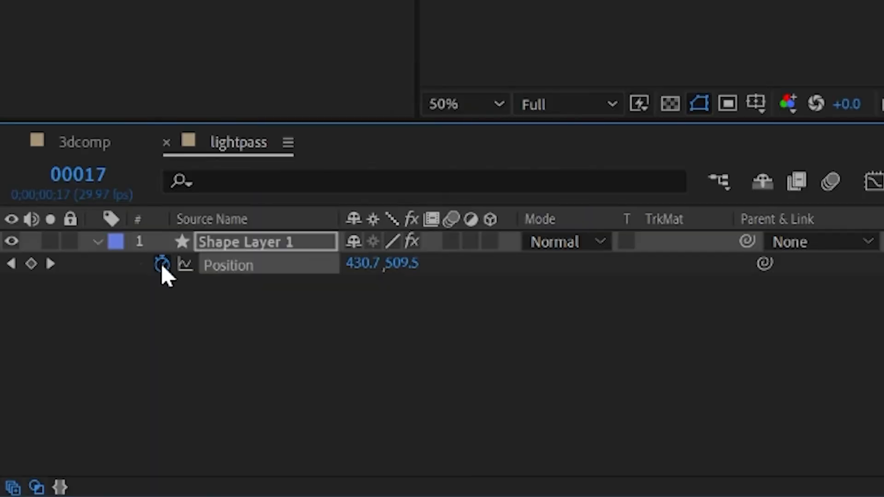
- Add the expression loopOut() to the ellipse layer's Position so the sweep repeats
left_click(58, 413, "alt")
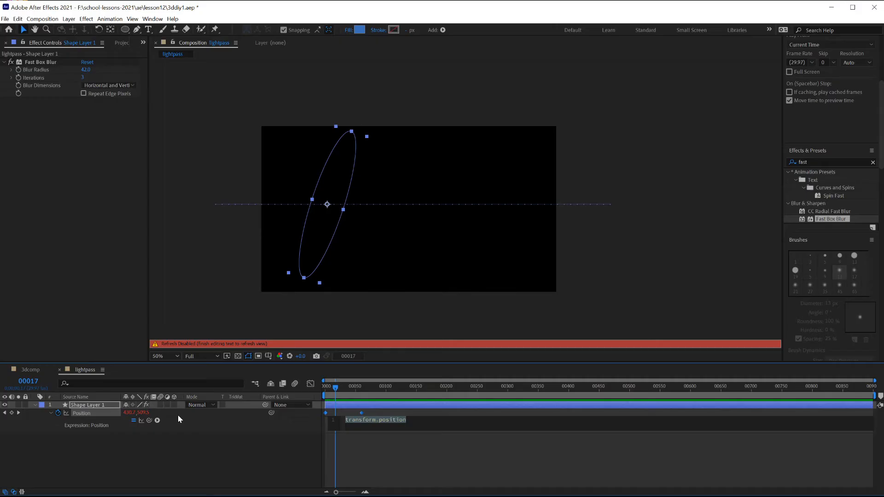
type("loop")
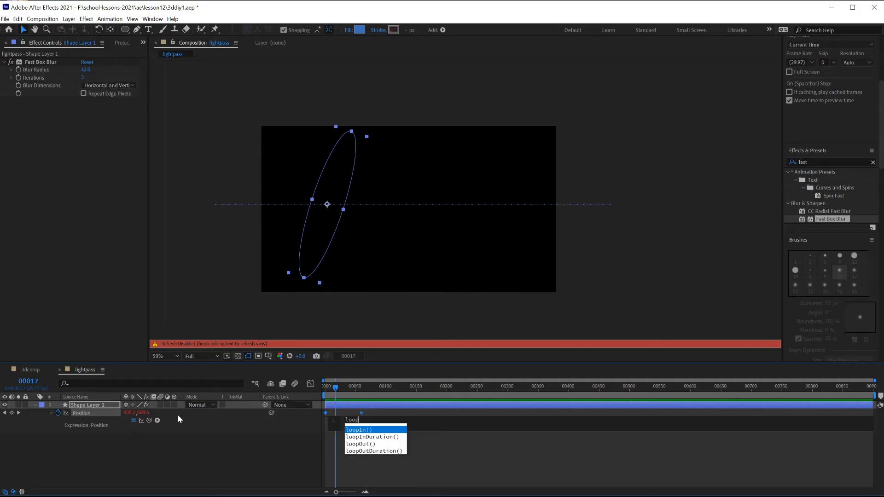
type("Out")
key("Escape")
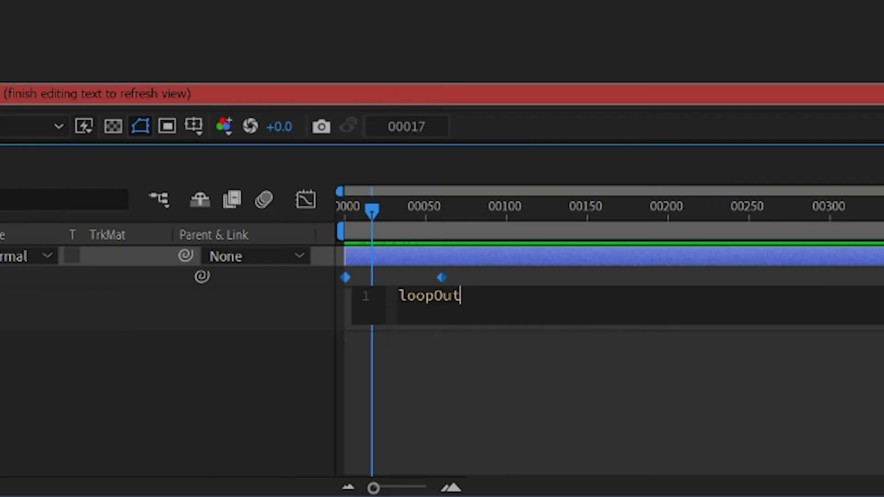
type("()")
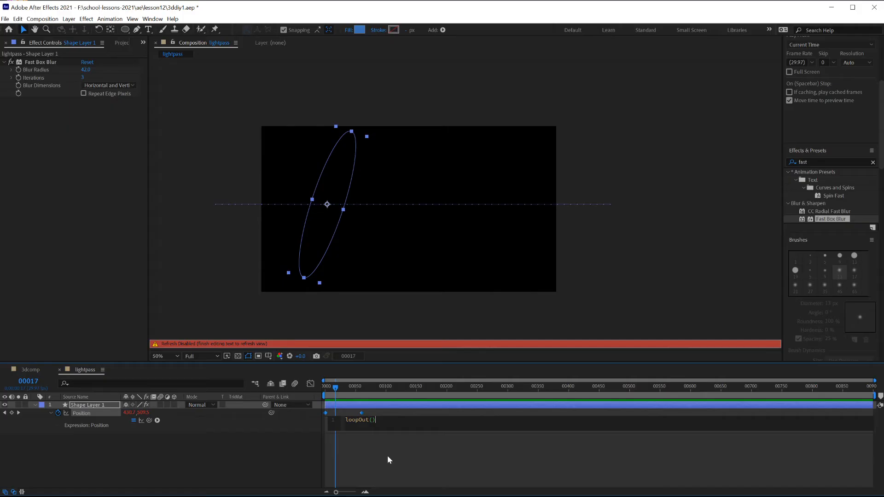
left_click(387, 455)
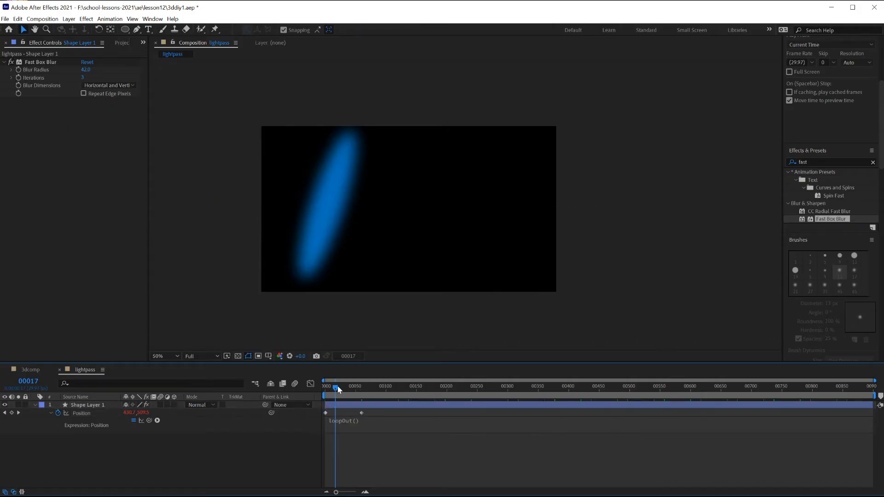
- Preview the ellipse's looping sweep from the start of the lightpass composition
left_click_drag(337, 389, 326, 389)
key("space")
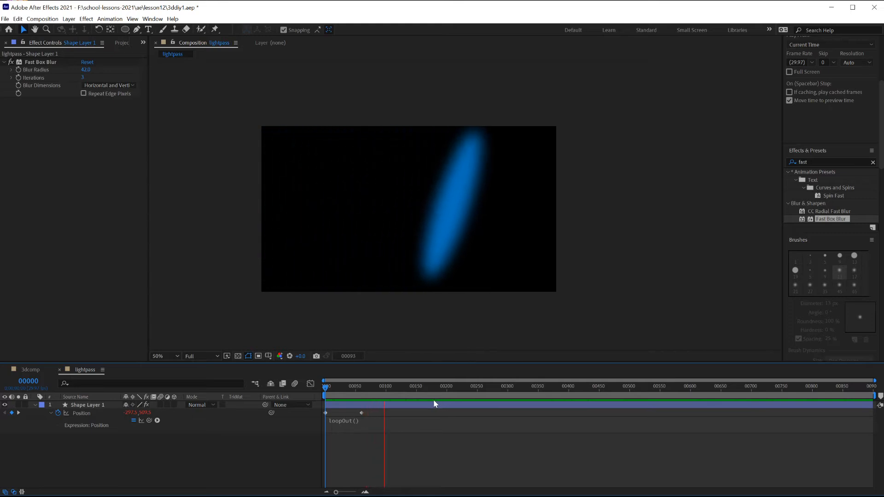
left_click(434, 403)
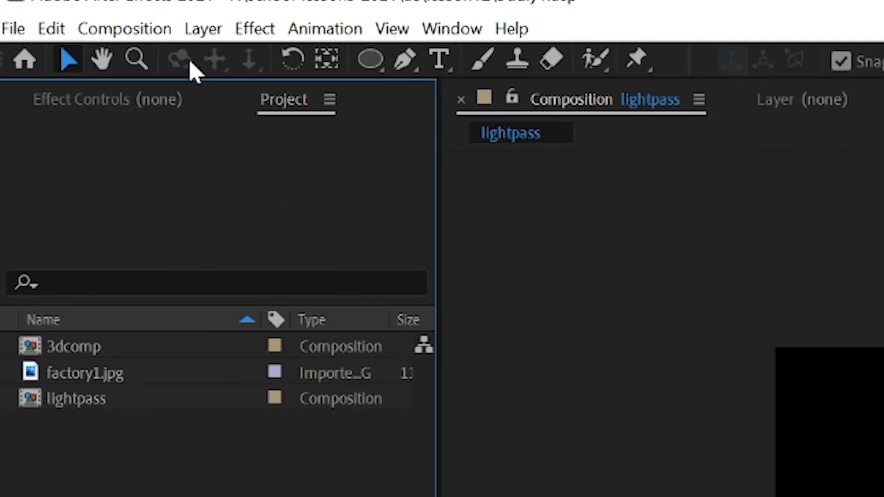
- Create a new composition named final with the 3D renderer set to Classic 3D
left_click(41, 19)
left_click(127, 59)
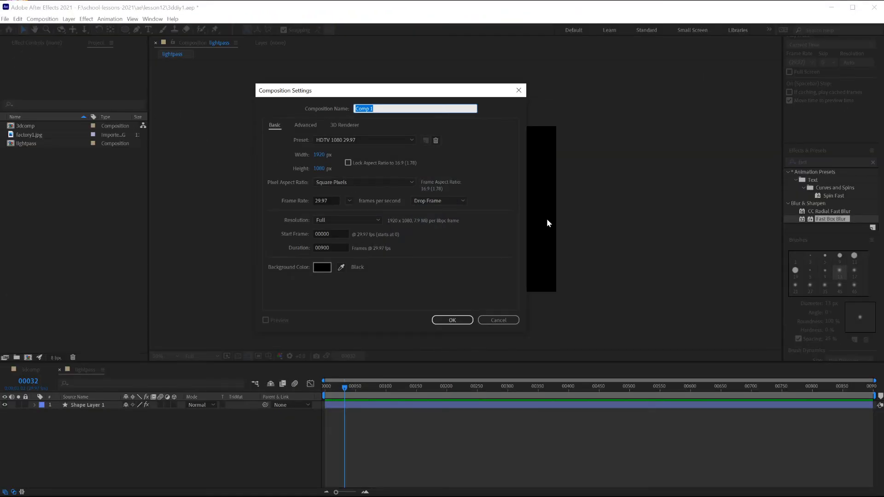
type("final")
left_click(345, 126)
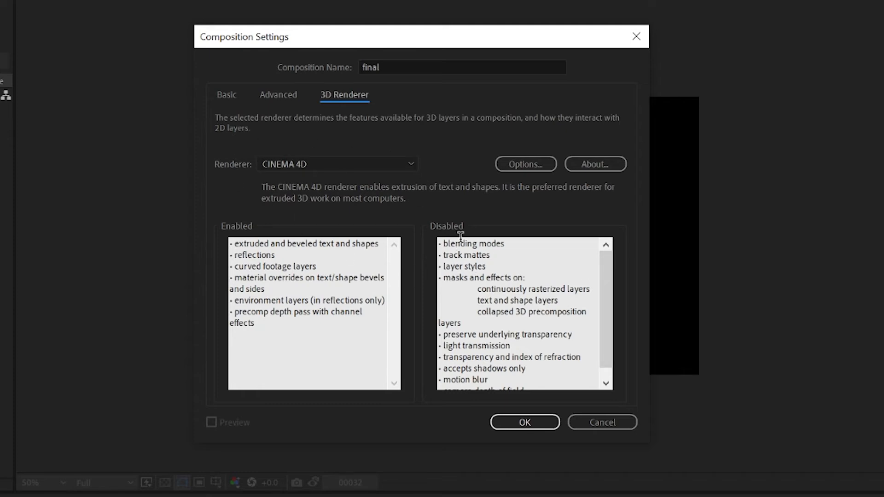
left_click(293, 162)
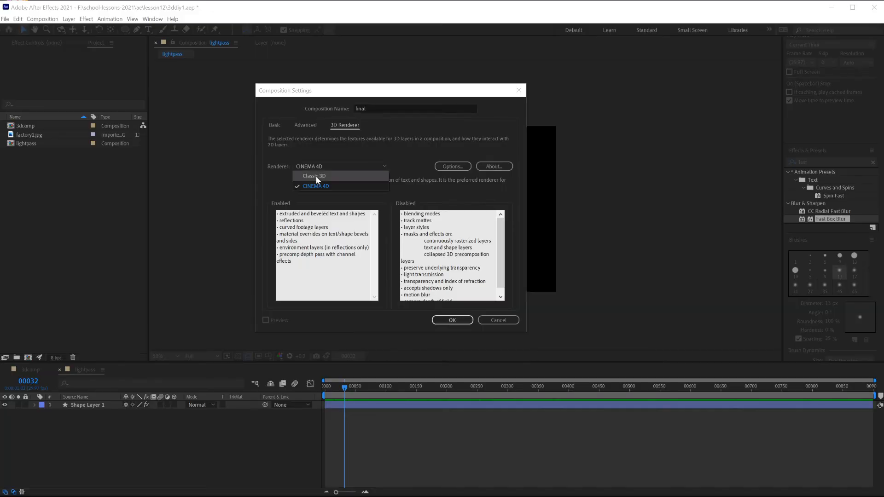
left_click(316, 176)
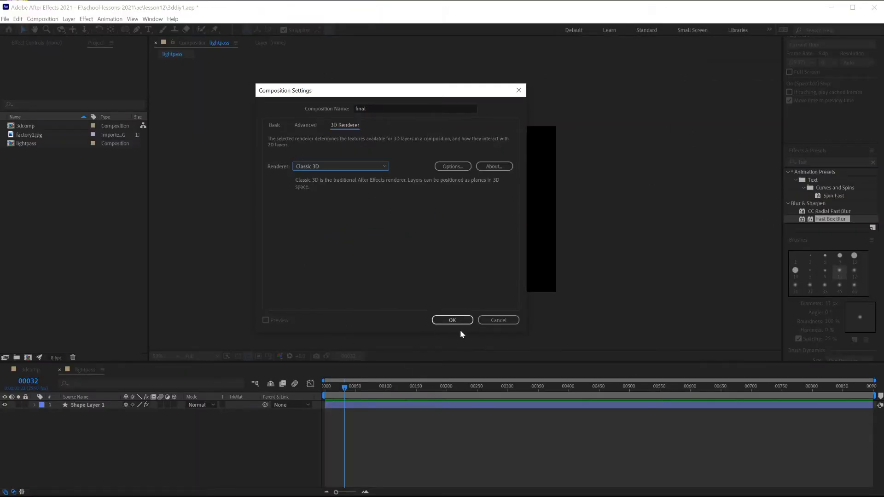
left_click(452, 320)
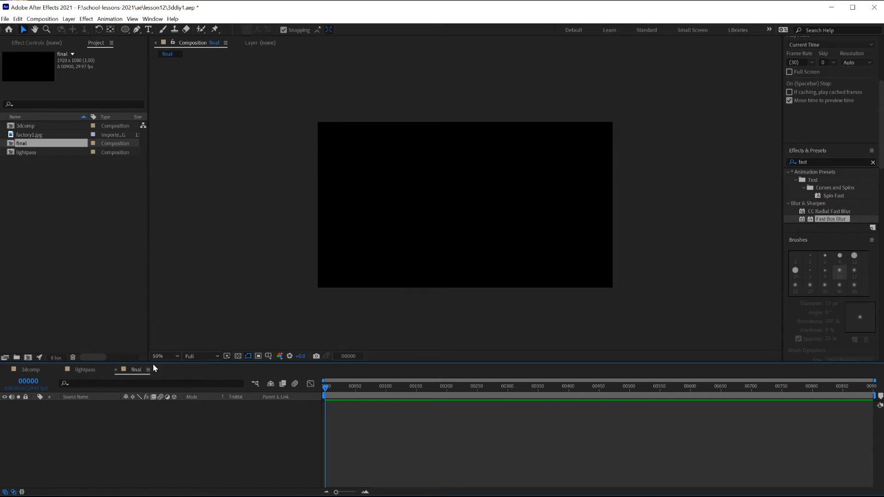
- Add 3dcomp as a layer in the final composition, preview it, and check its source layers
left_click_drag(21, 129, 325, 391)
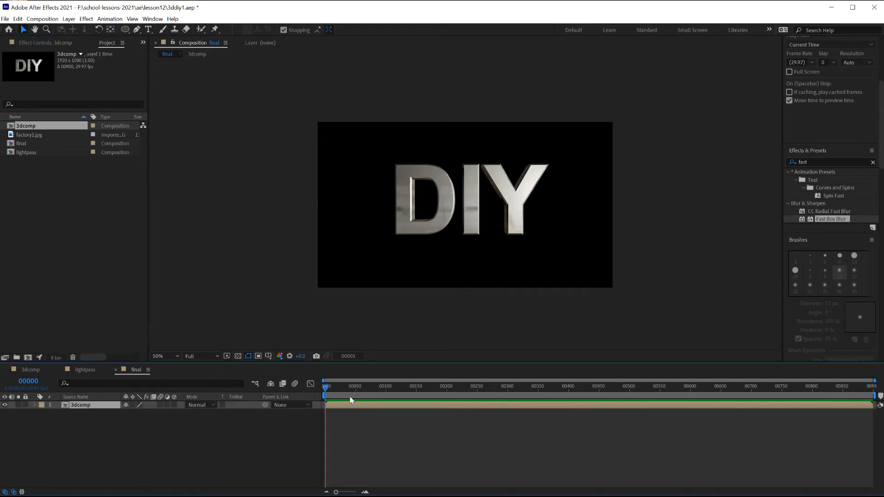
key("space")
key("space")
left_click(32, 370)
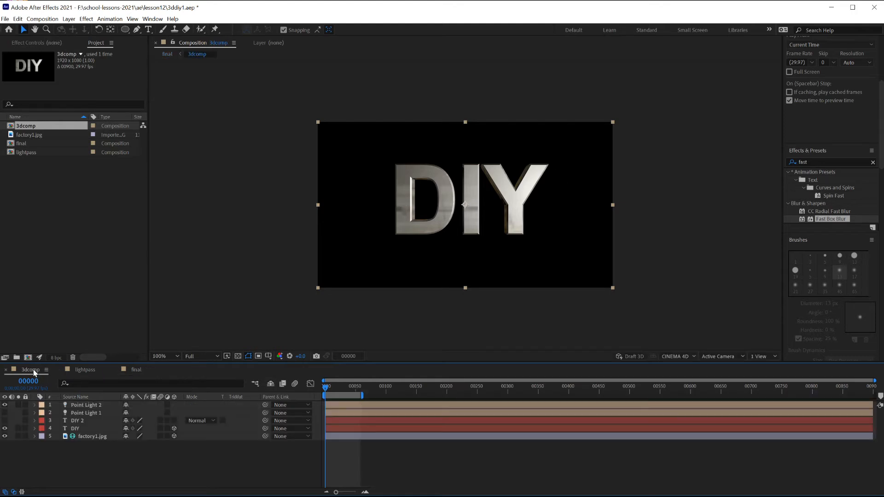
left_click(138, 370)
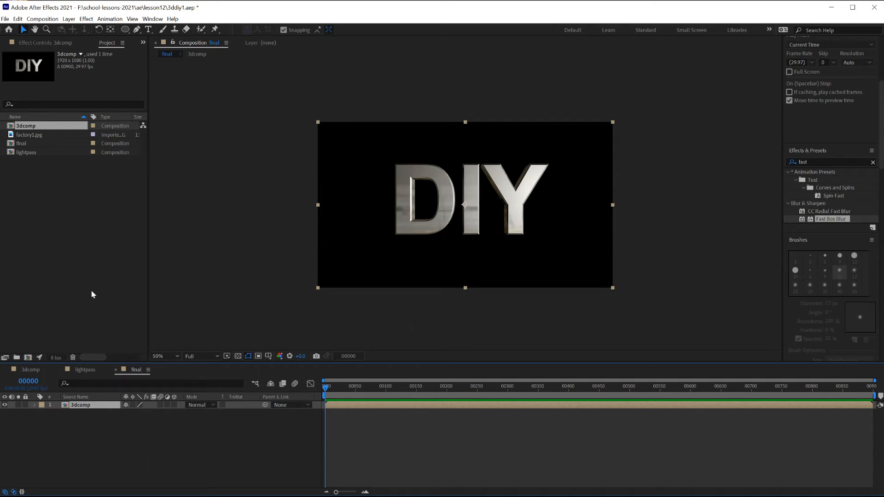
- Place the lightpass composition above 3dcomp in final and preview the ellipse passing over the text
left_click(25, 152)
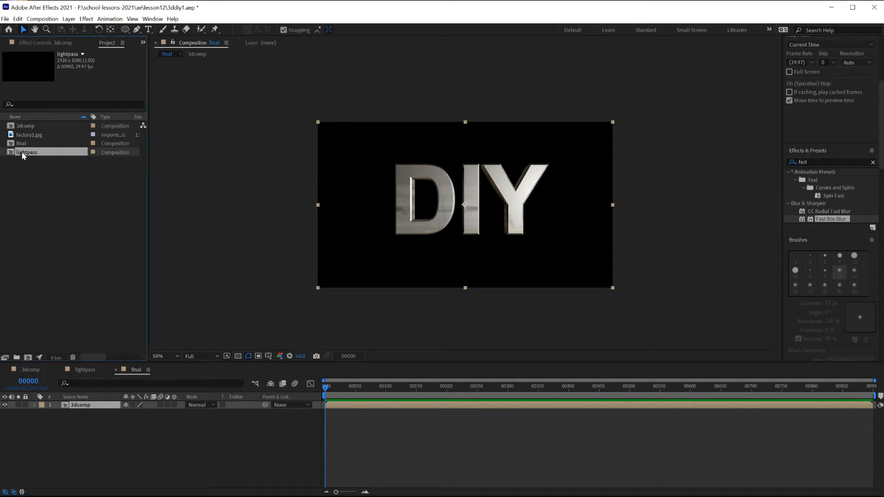
left_click_drag(22, 156, 27, 404)
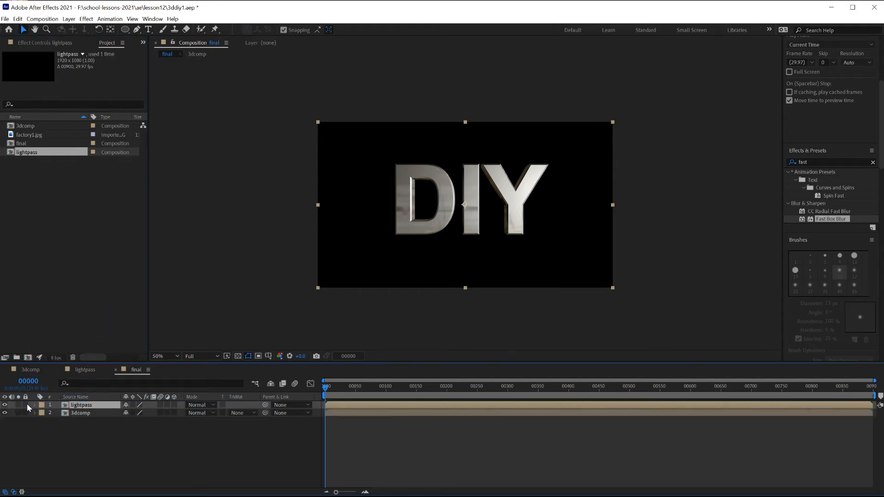
key("space")
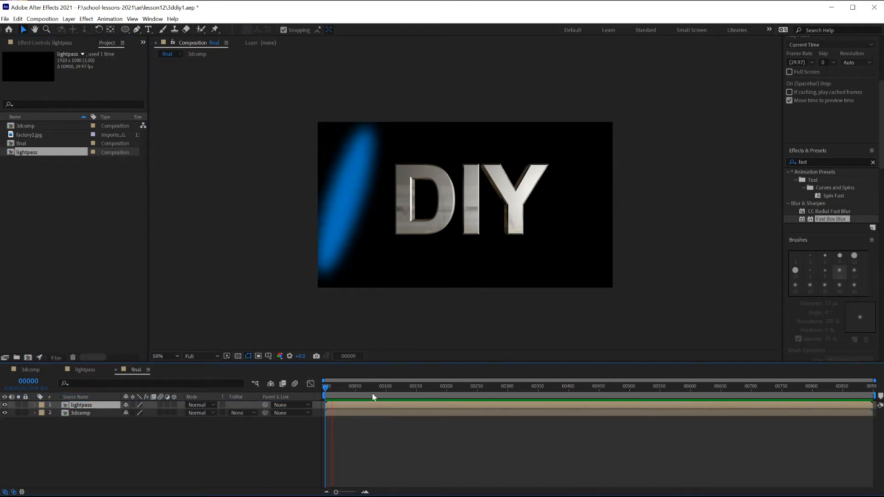
key("space")
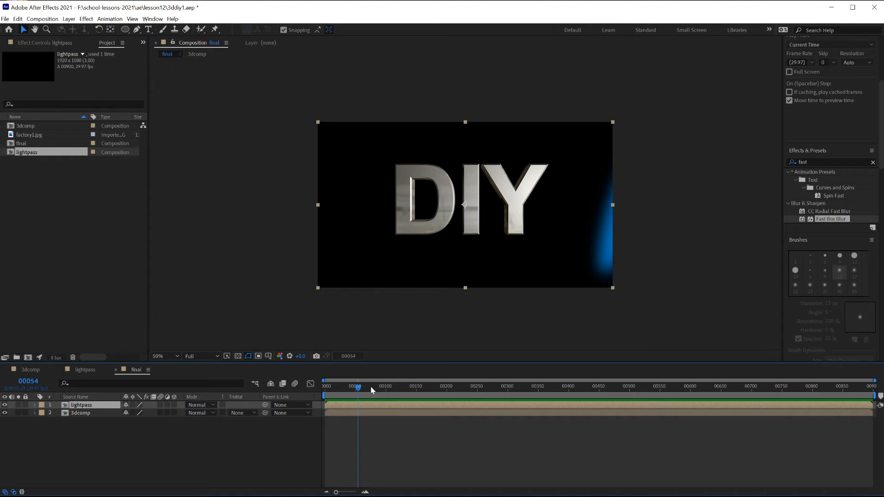
key("space")
key("space")
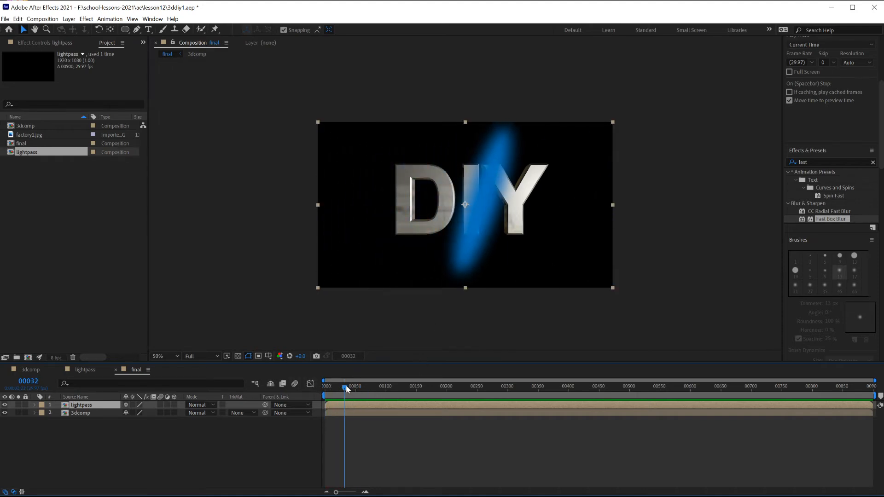
left_click_drag(346, 388, 249, 391)
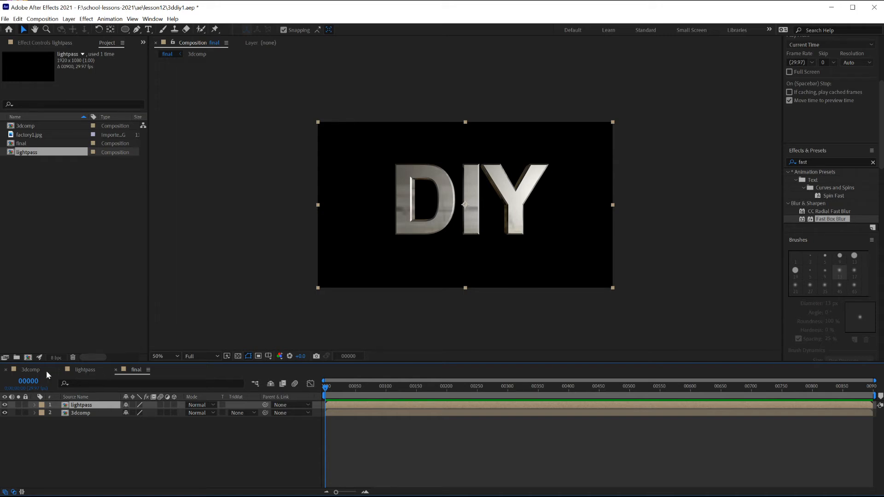
- Make the DIY 2 text layer visible in 3dcomp and move it to the top of the final composition
left_click(24, 371)
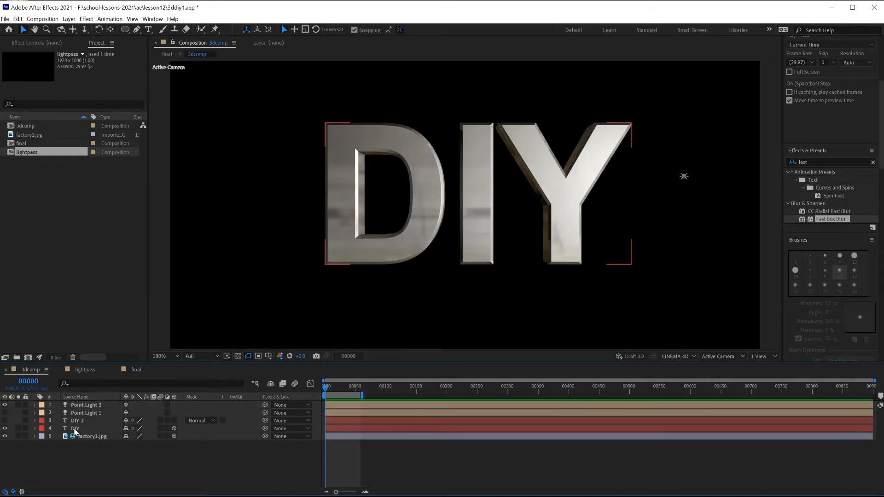
left_click(72, 422)
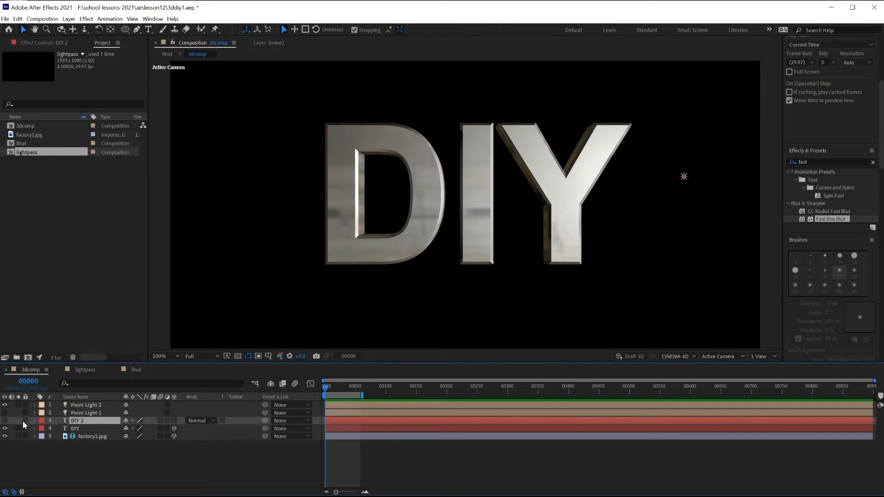
left_click(5, 421)
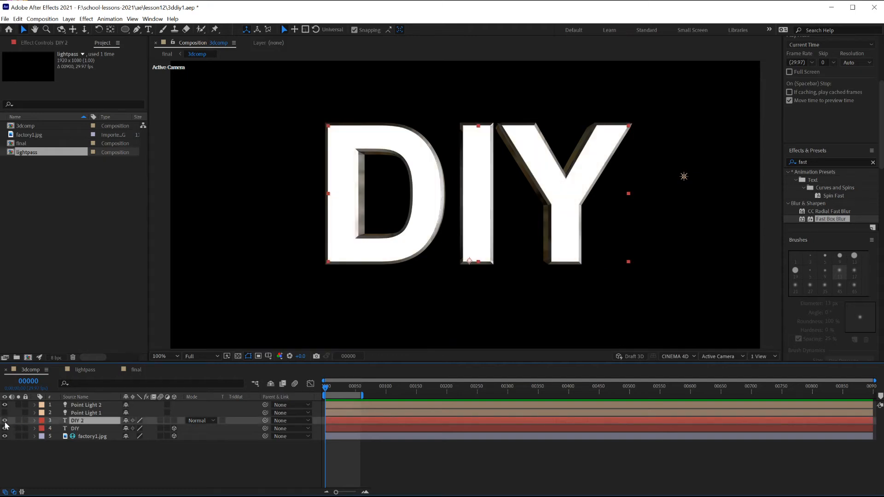
left_click(5, 422)
left_click(5, 422)
left_click(5, 422)
left_click(5, 422)
key("Delete")
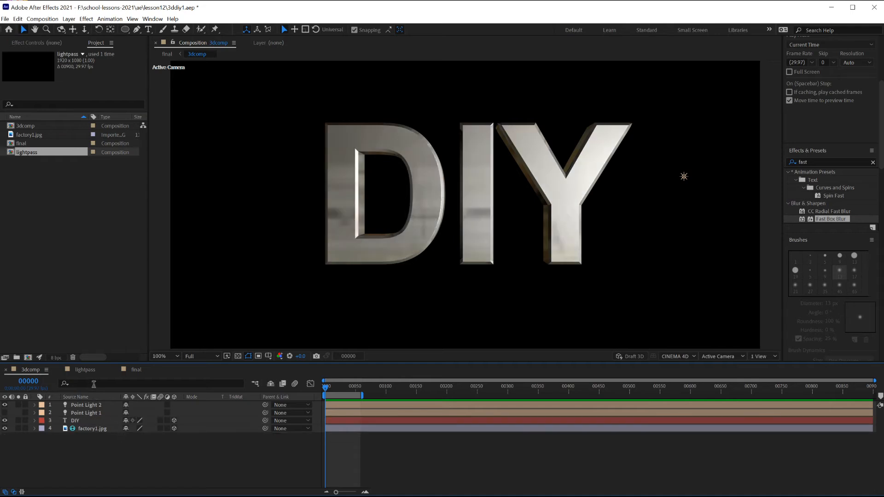
left_click(136, 372)
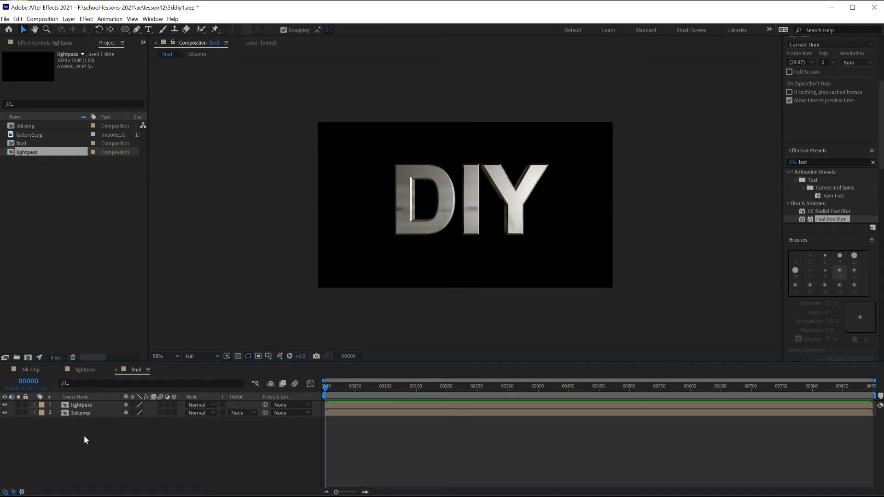
key("ctrl+v")
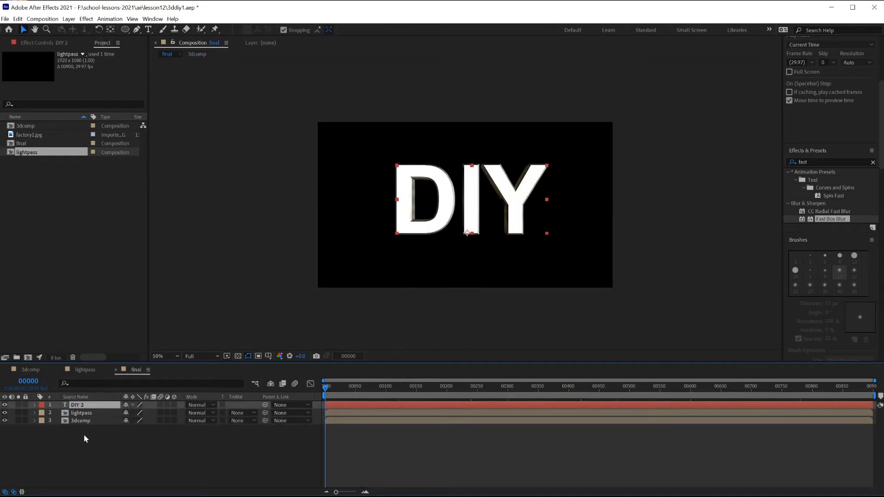
- Set the lightpass layer's track matte to Luma Matte "DIY 2", using a frame where the ellipse crosses the text
left_click(79, 413)
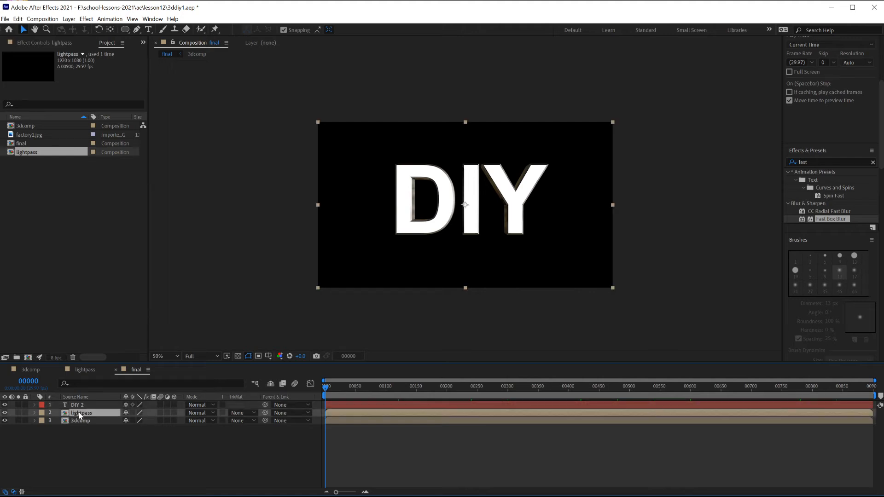
left_click_drag(331, 386, 339, 387)
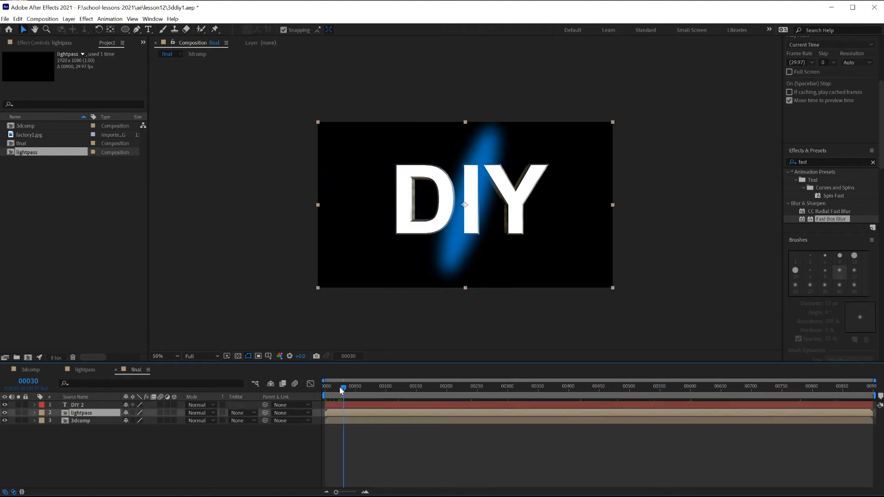
key("slash")
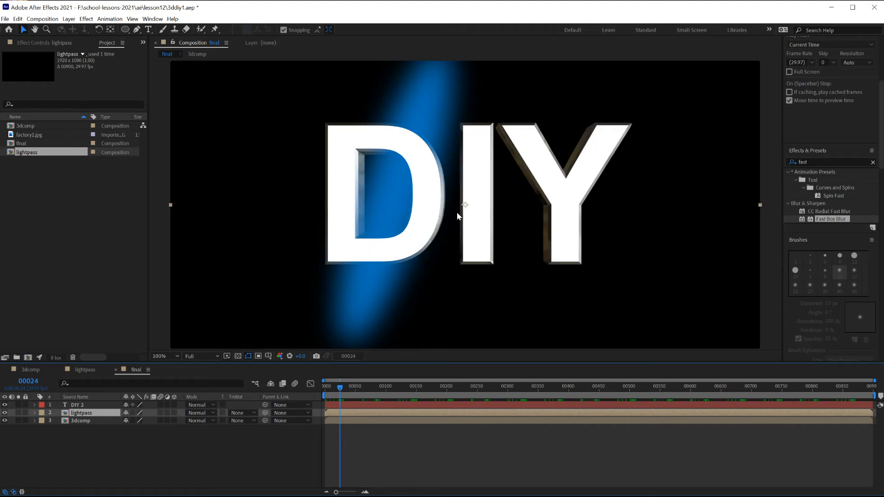
mouse_move(338, 388)
left_mouse_down()
mouse_move(329, 390)
mouse_move(352, 394)
mouse_move(331, 392)
mouse_move(339, 393)
left_mouse_up()
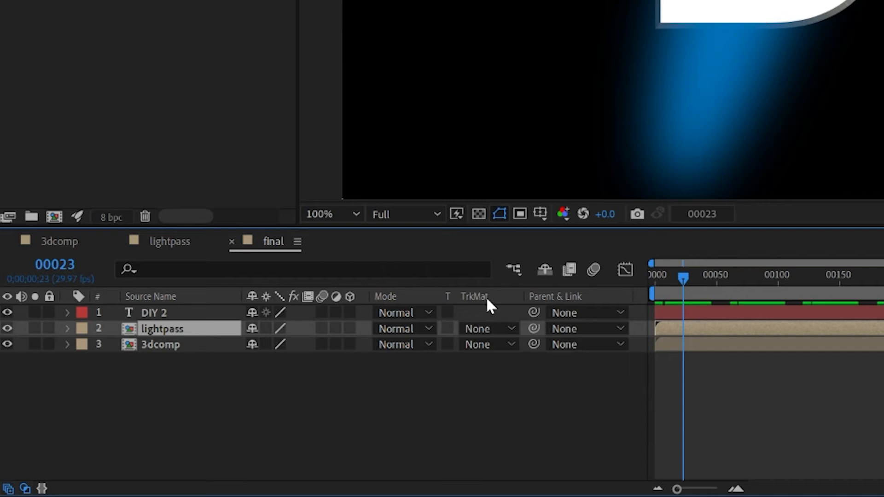
left_click(510, 328)
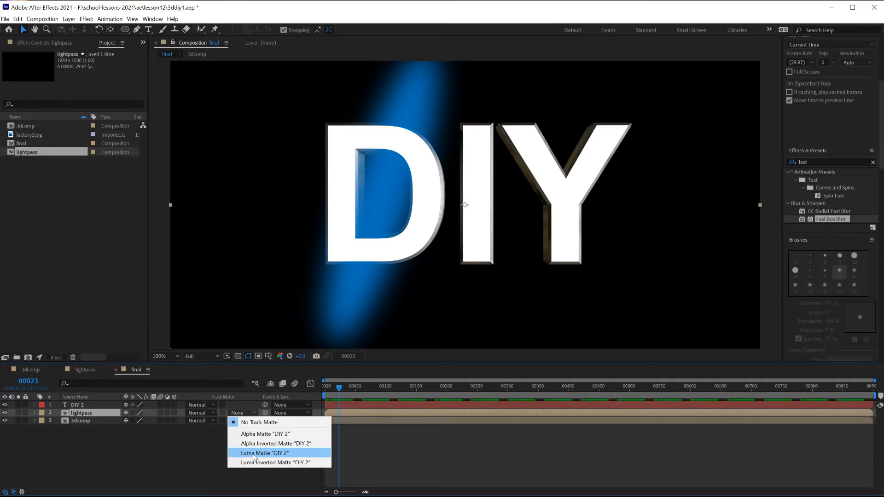
left_click(508, 409)
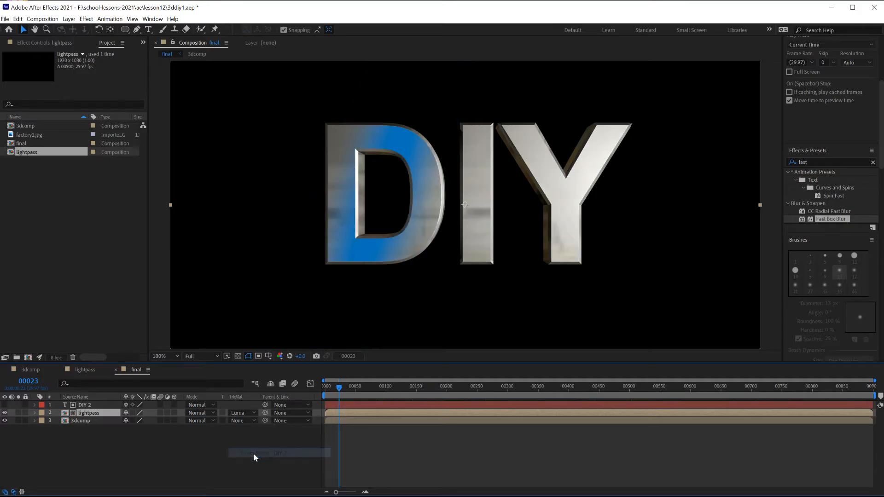
- Preview the matted light sweep from the start and stop at frame 26 with the light on the letters
left_click_drag(340, 387, 308, 383)
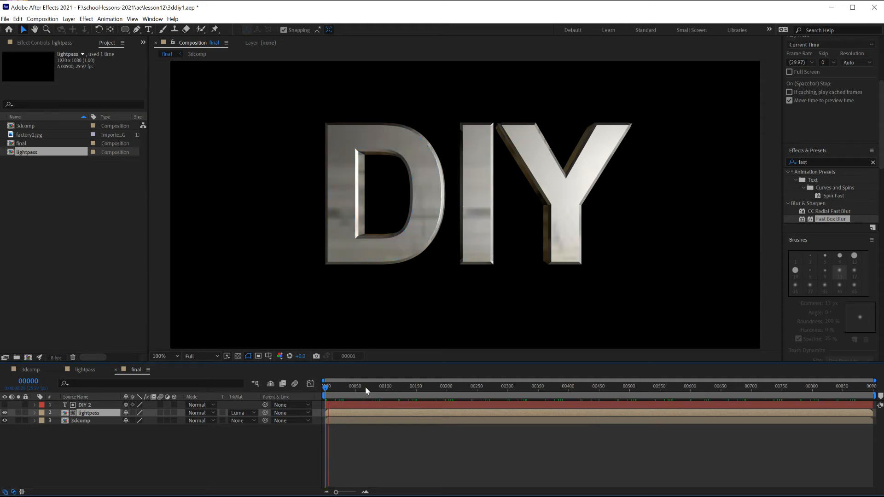
key("space")
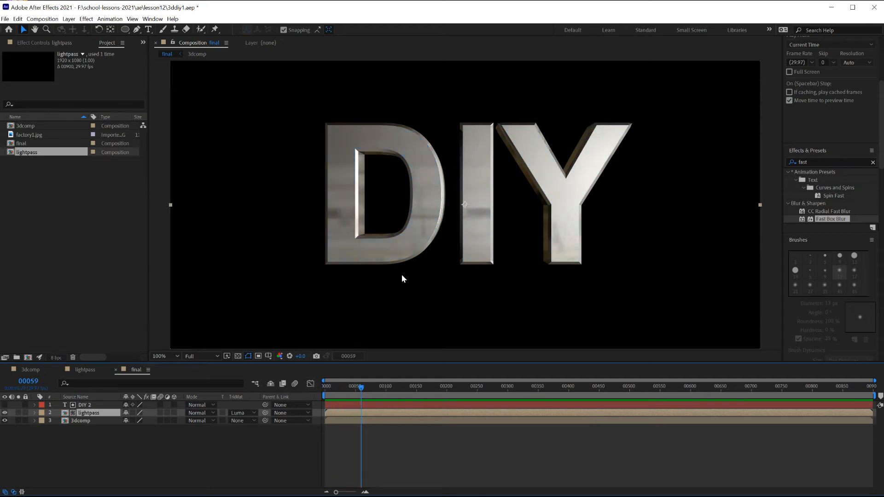
key("comma")
left_click_drag(361, 388, 341, 396)
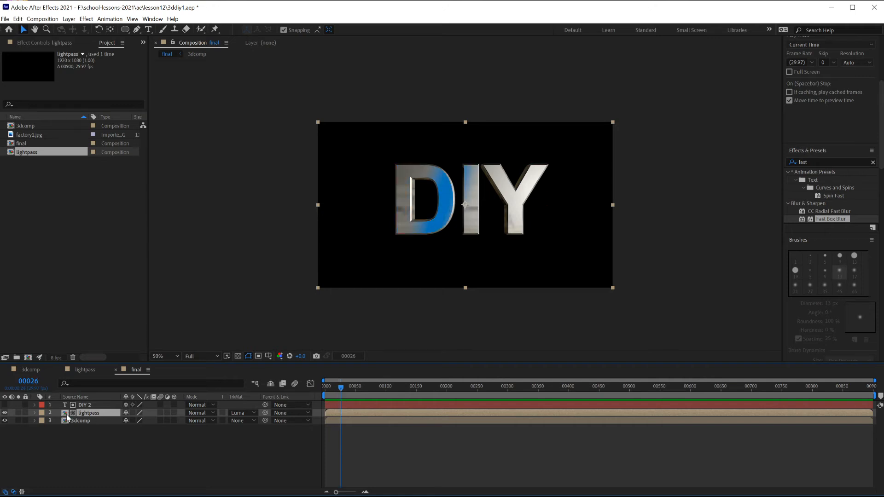
- Try 10% opacity on the lightpass layer, and settle on 50%
key("t")
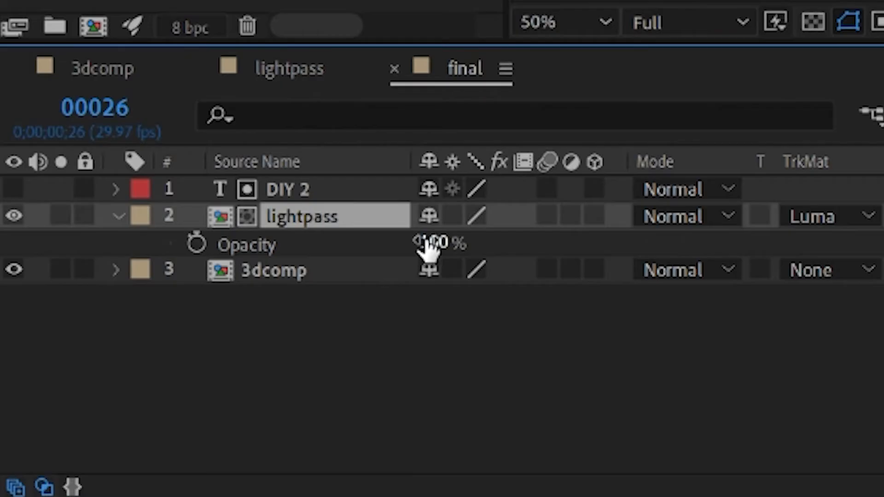
left_click(129, 421)
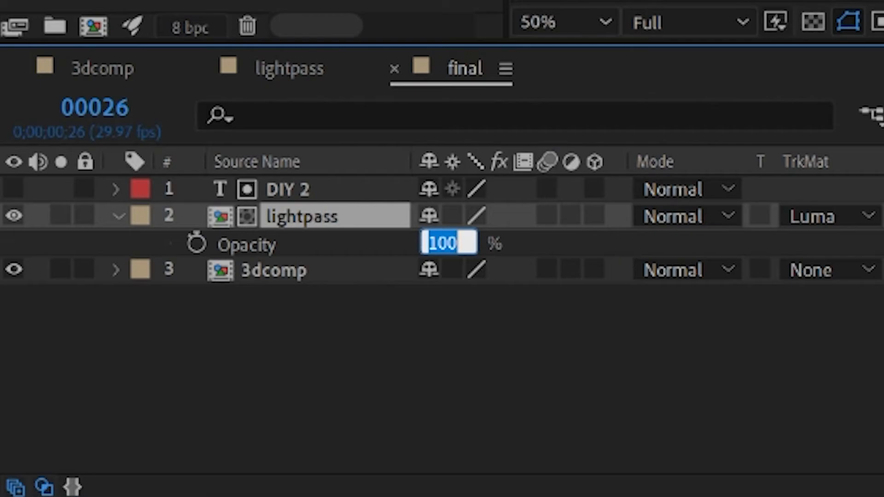
type("10")
key("Return")
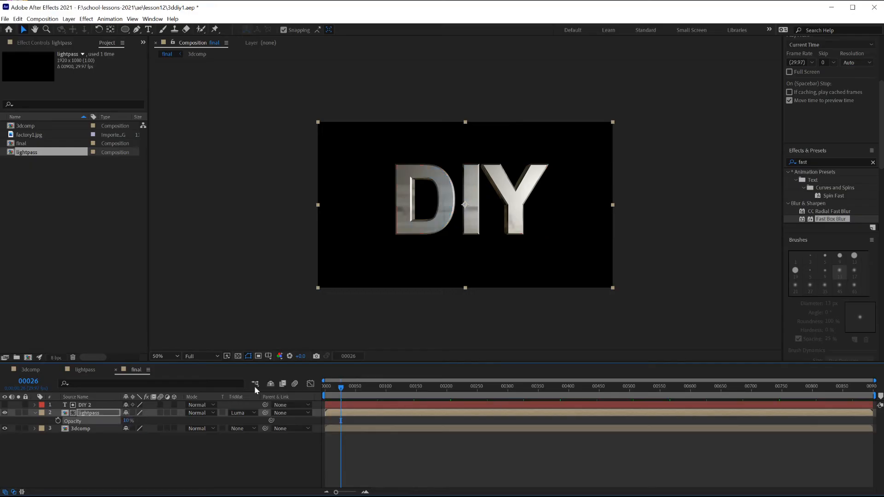
left_click(127, 418)
type("50")
key("Return")
- Preview the half-transparent light sweep across the DIY text
mouse_move(340, 389)
left_mouse_down()
mouse_move(328, 390)
mouse_move(340, 393)
left_mouse_up()
key("space")
key("space")
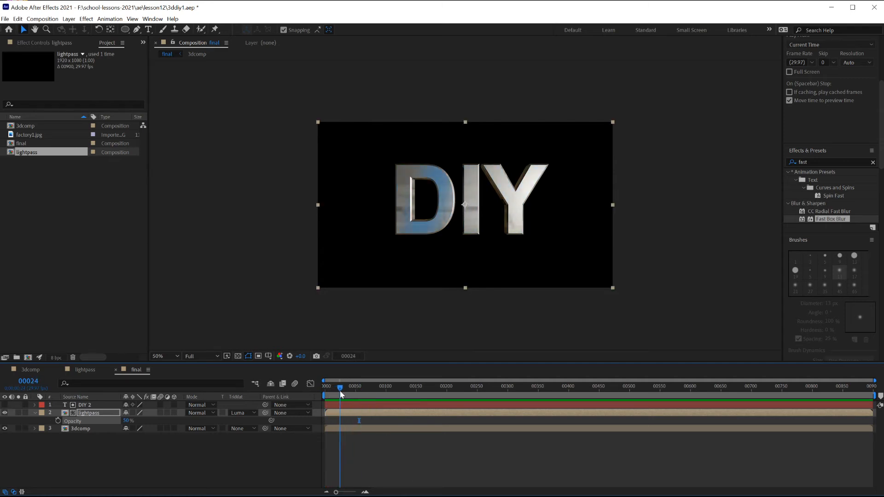
- Set the lightpass layer to 100% opacity with Soft Light blending, and preview the sweep across the letters
left_click(68, 414)
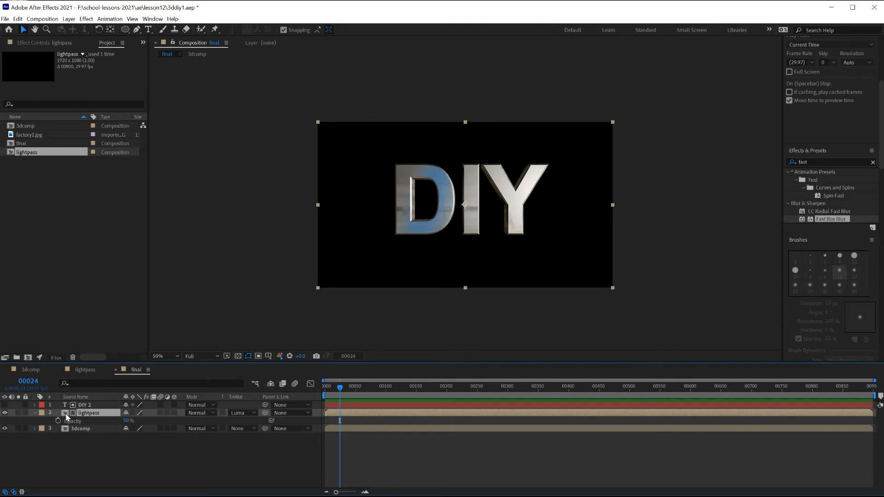
left_click_drag(127, 421, 381, 419)
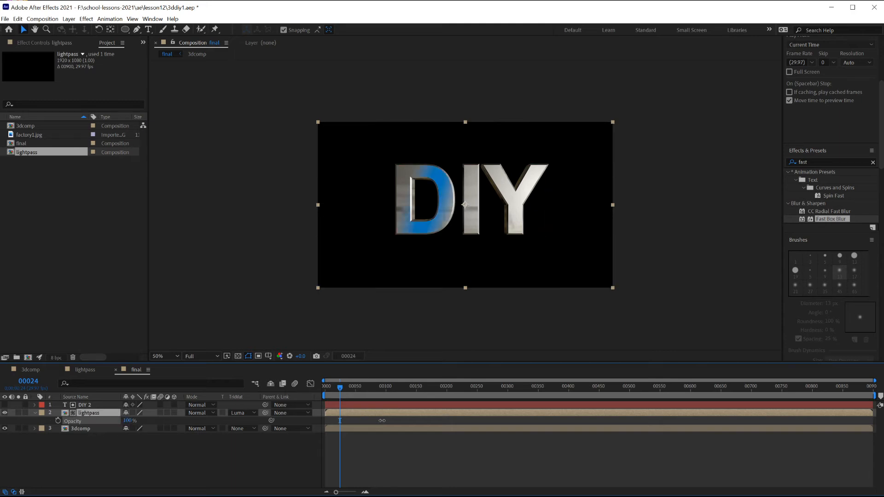
left_click(212, 413)
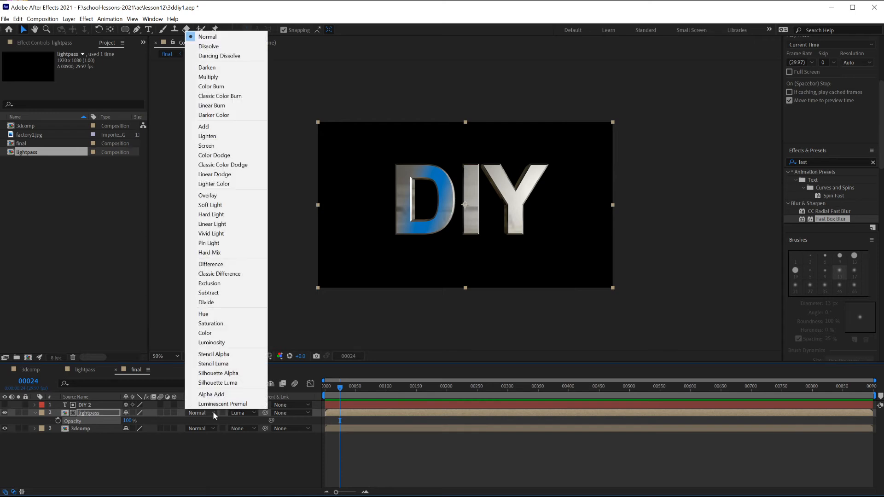
left_click(219, 206)
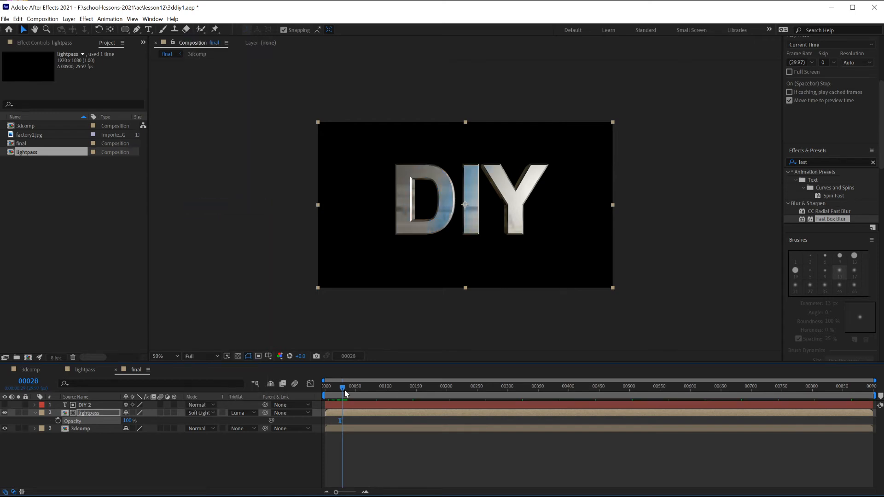
left_click_drag(343, 390, 317, 390)
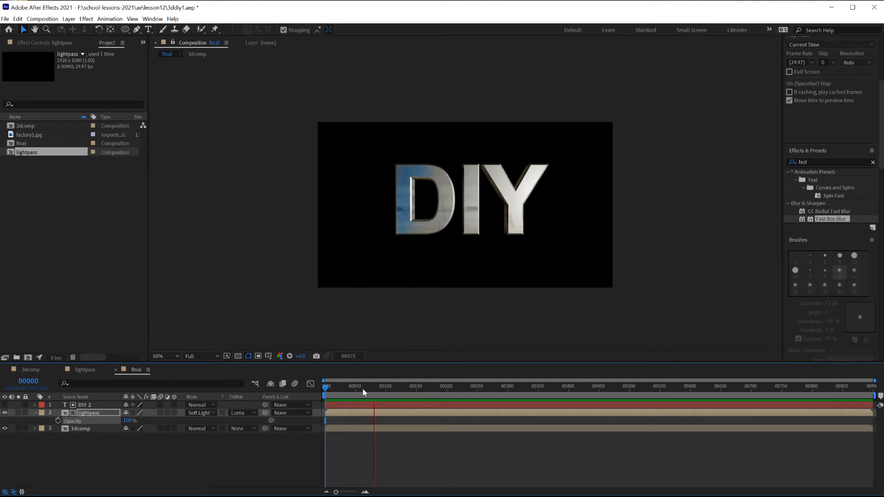
left_click_drag(364, 392, 343, 393)
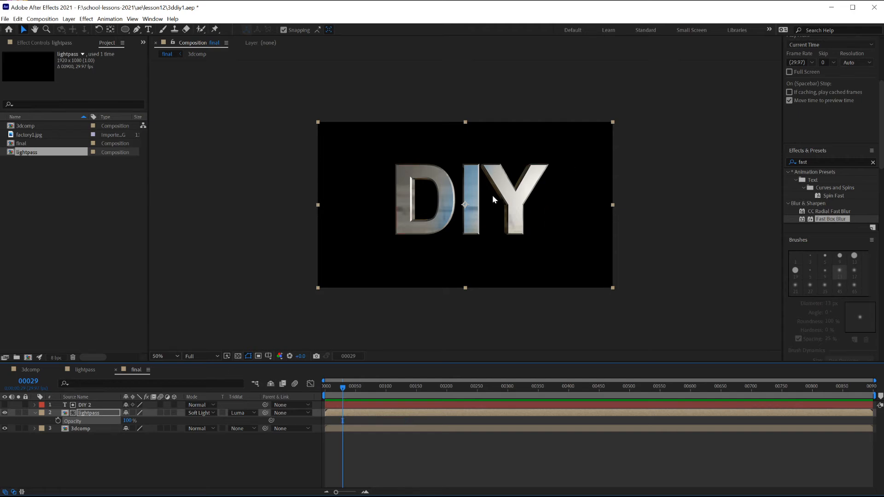
- In the lightpass composition, duplicate the blue ellipse layer and shift the copy forward in time so it trails the original
double_click(67, 414)
left_click(393, 221)
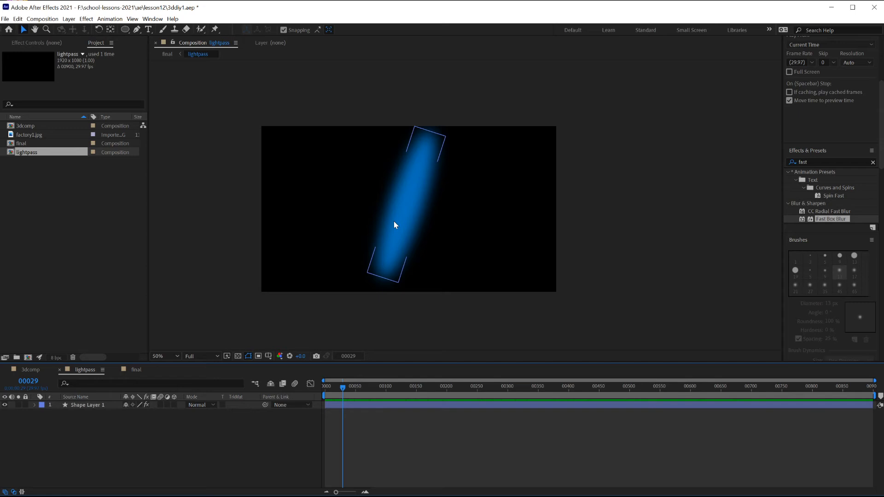
left_click(358, 406)
key("ctrl+d")
left_click_drag(358, 405, 371, 405)
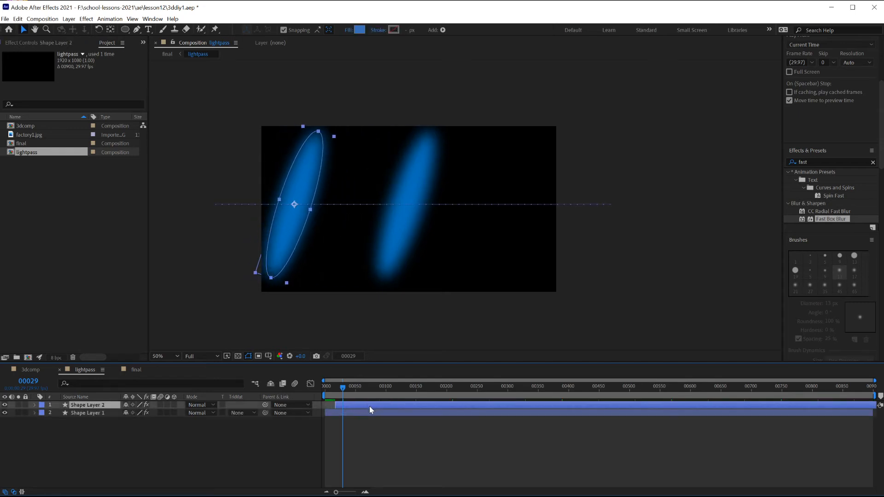
left_click_drag(283, 238, 283, 237)
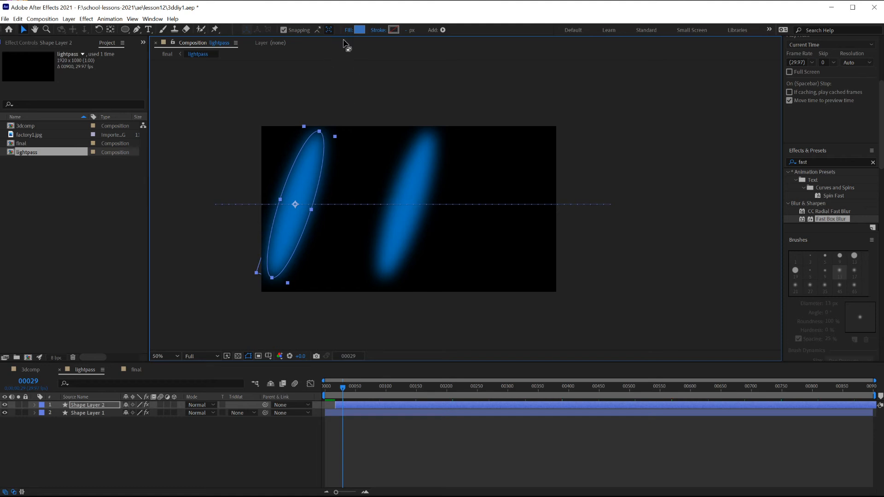
- Change the trailing ellipse's fill to orange B87D3C, and preview the two-colour sweep in the final composition
left_click(358, 29)
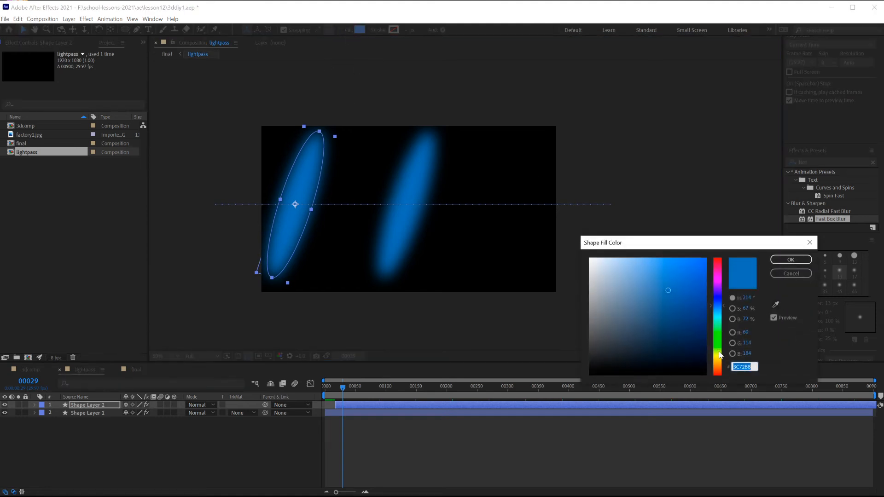
left_click(719, 368)
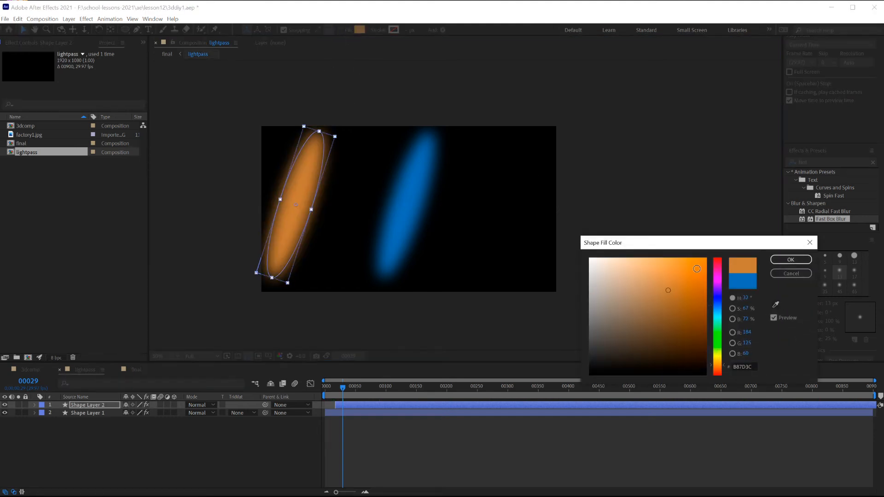
left_click(791, 260)
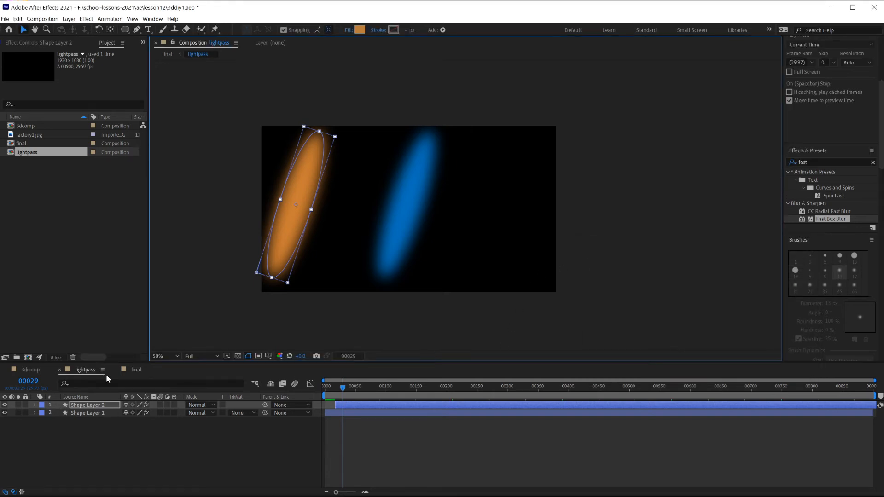
left_click(136, 370)
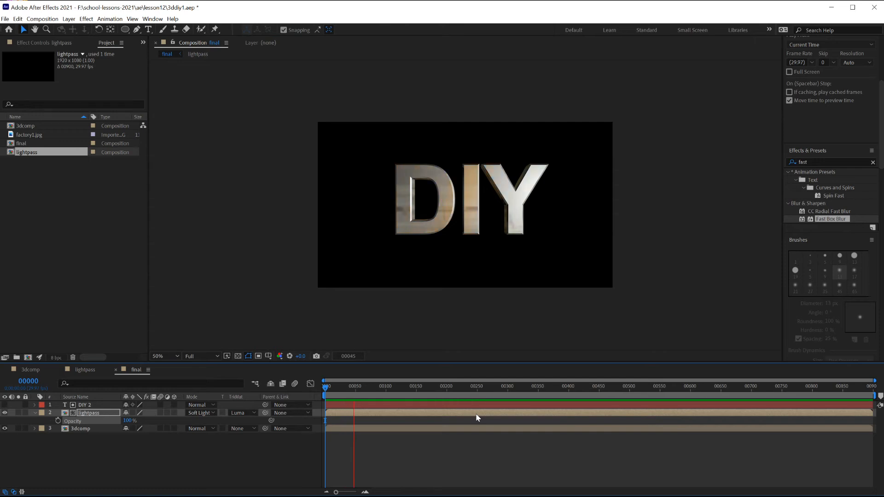
mouse_move(362, 388)
left_mouse_down()
mouse_move(335, 388)
mouse_move(346, 390)
left_mouse_up()
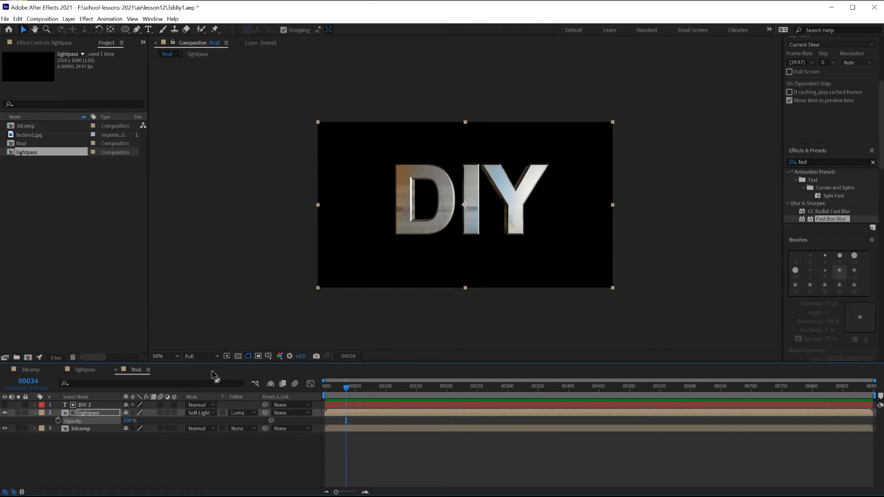
- Widen both the orange and blue ellipses in the lightpass composition into nearly round shapes
left_click(82, 369)
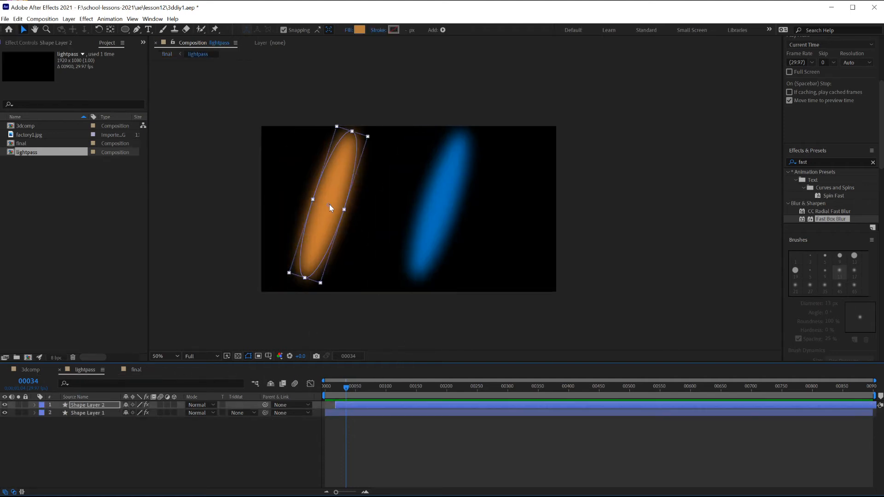
left_click_drag(344, 210, 372, 219)
left_click(445, 237)
left_click_drag(456, 209, 509, 235)
left_click(341, 239)
left_click_drag(373, 218, 394, 225)
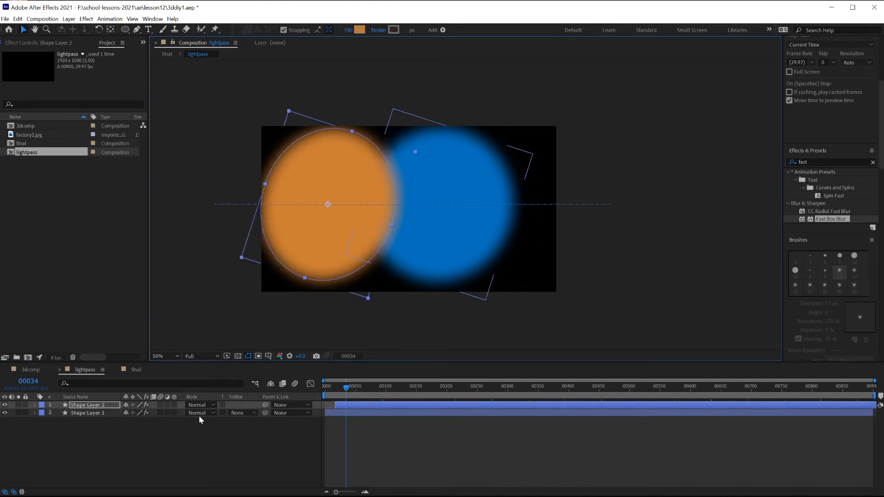
- Try Overlay blending on the orange circle's layer, and settle on Soft Light
left_click(203, 403)
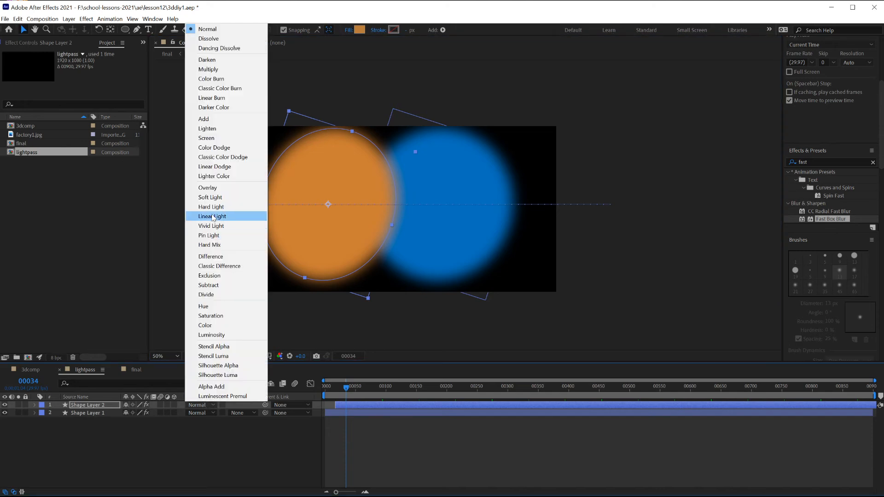
left_click(214, 193)
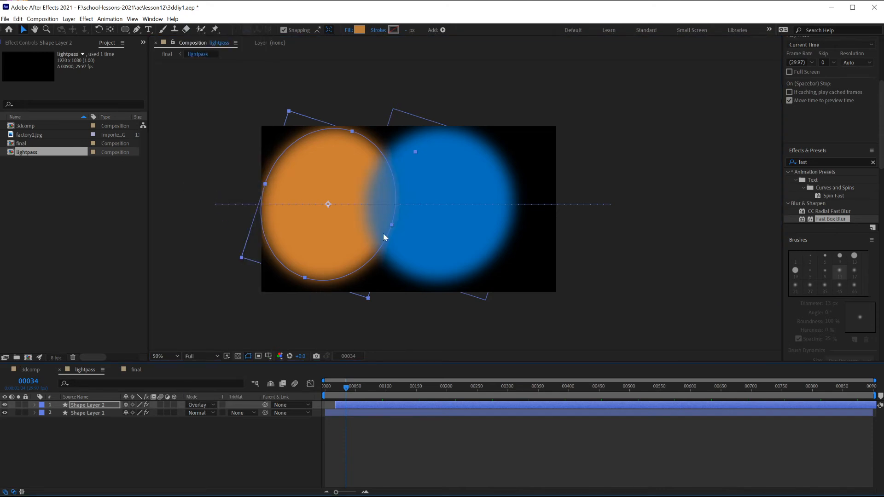
left_click(411, 253)
left_click(213, 195)
- Change the blue circle's fill to red-orange B8623C
left_click(444, 247)
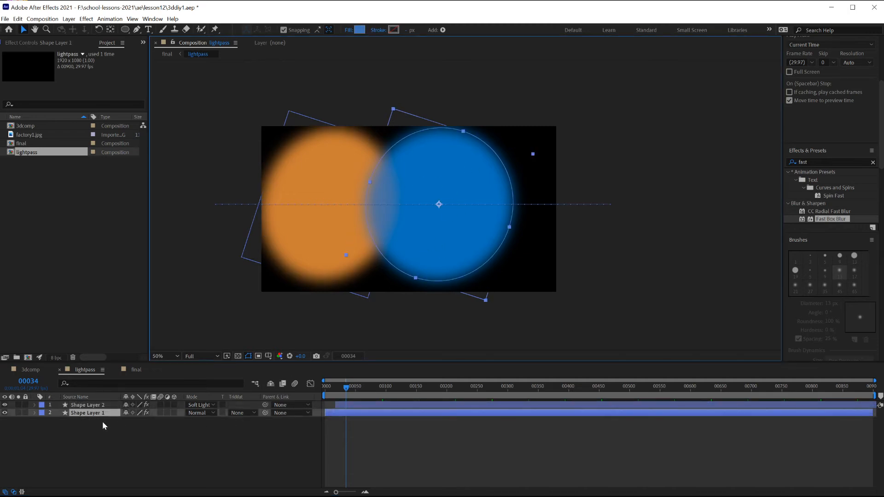
left_click(359, 30)
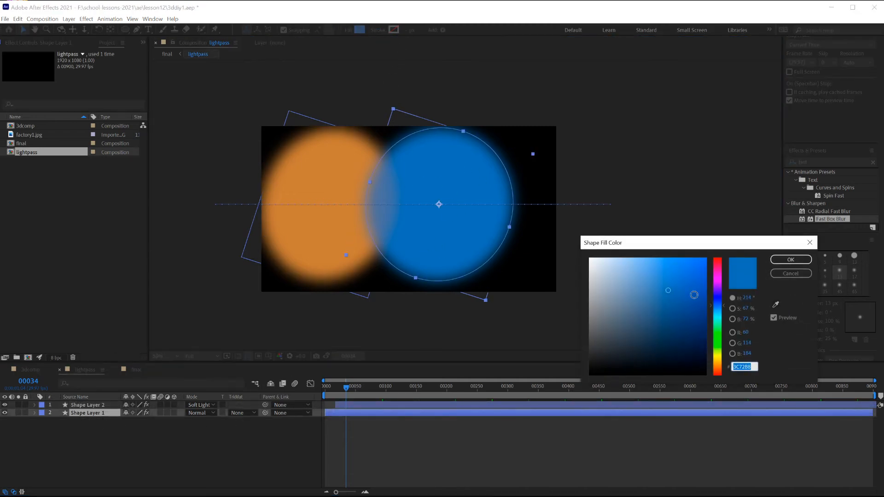
left_click(717, 371)
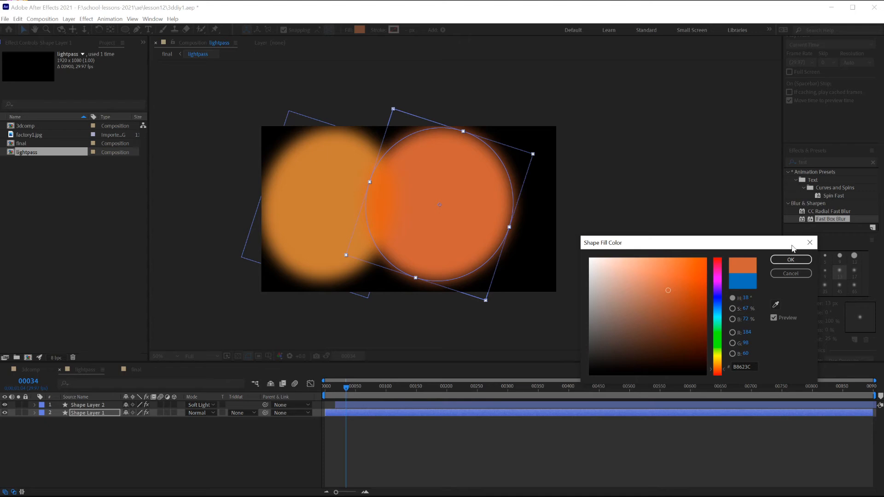
left_click(777, 263)
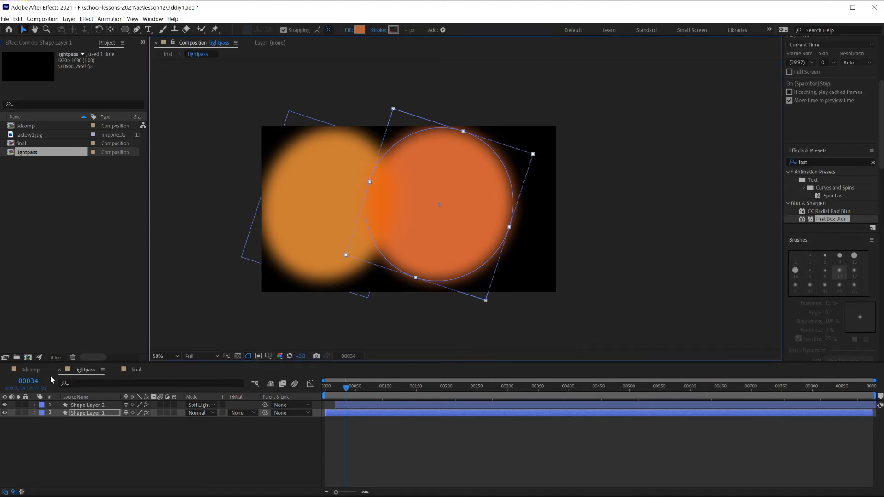
- Preview the orange light sweep in the final composition, and stop at frame 89 with the text enlarged
left_click(30, 370)
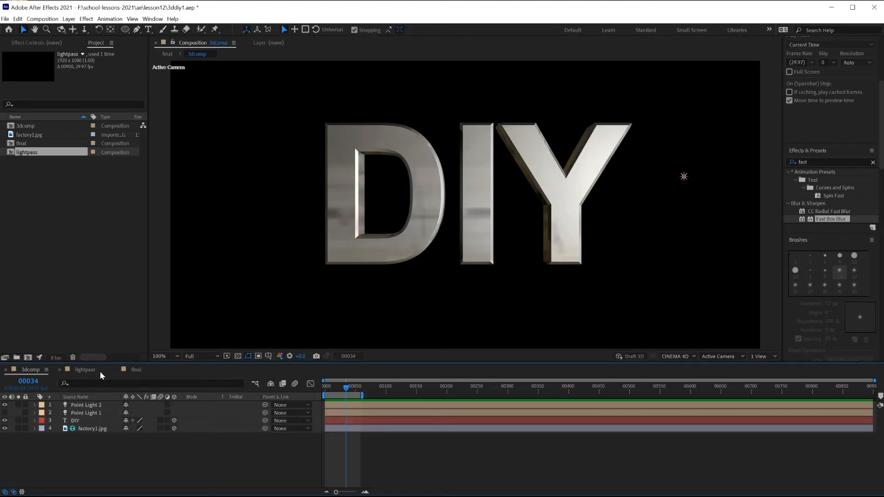
left_click(136, 370)
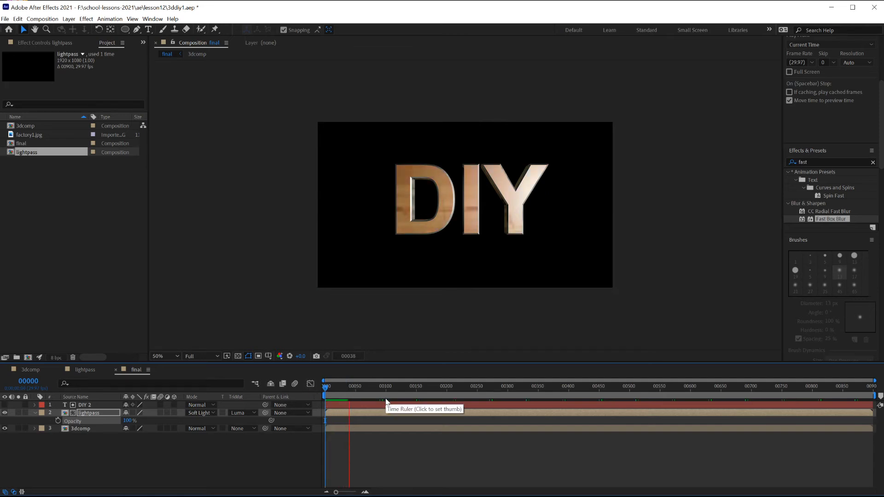
scroll(245, 337, "up", 1)
left_click_drag(358, 387, 379, 388)
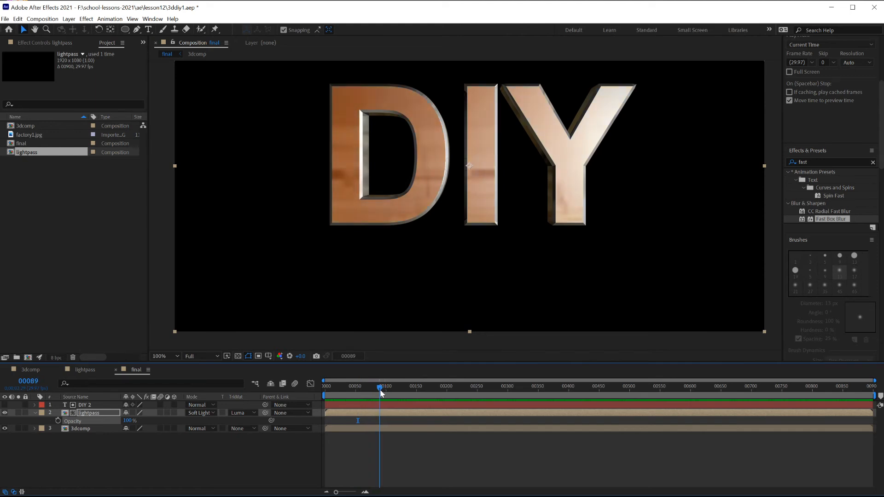
- Show the DIY 2 matte text to check its coverage, and delete that layer from the final composition
left_click(4, 405)
left_click(84, 404)
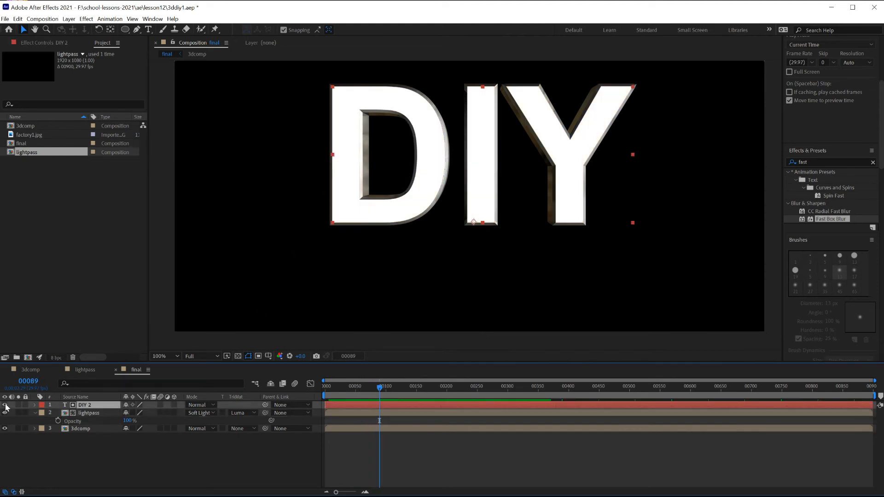
left_click(87, 413)
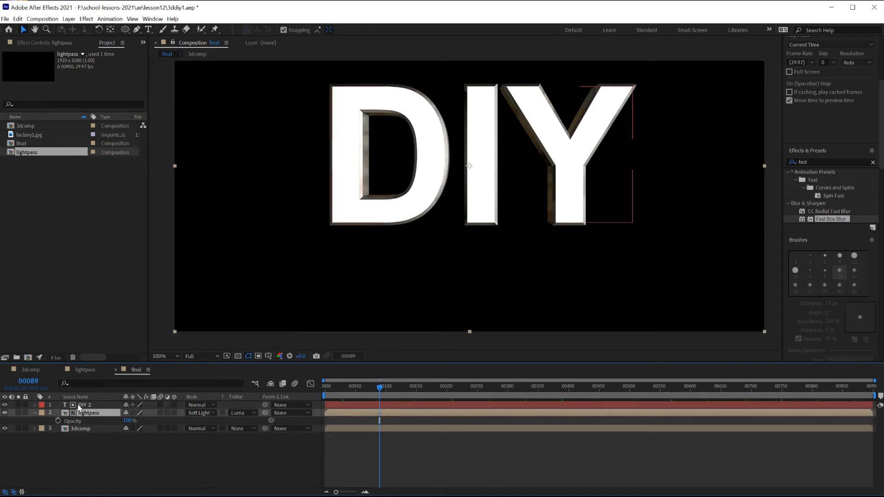
left_click(106, 405)
key("Delete")
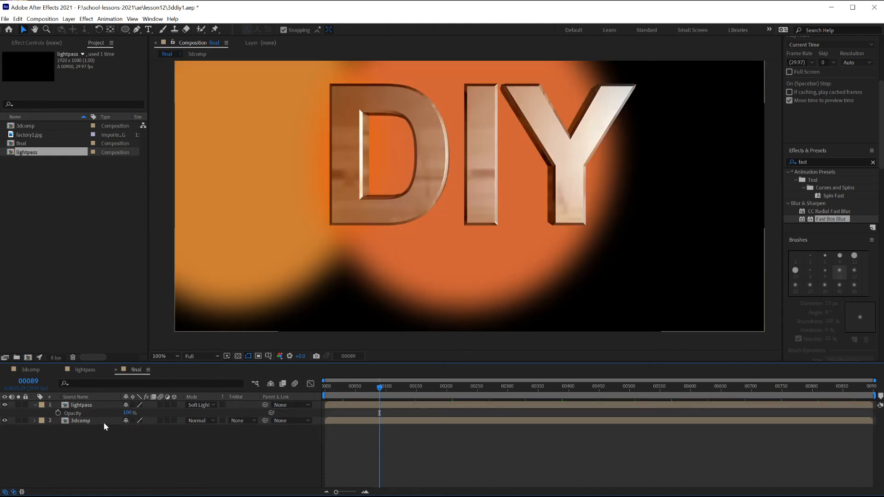
- Duplicate the 3dcomp layer above lightpass, and set the lightpass layer's track matte to None
left_click(92, 421)
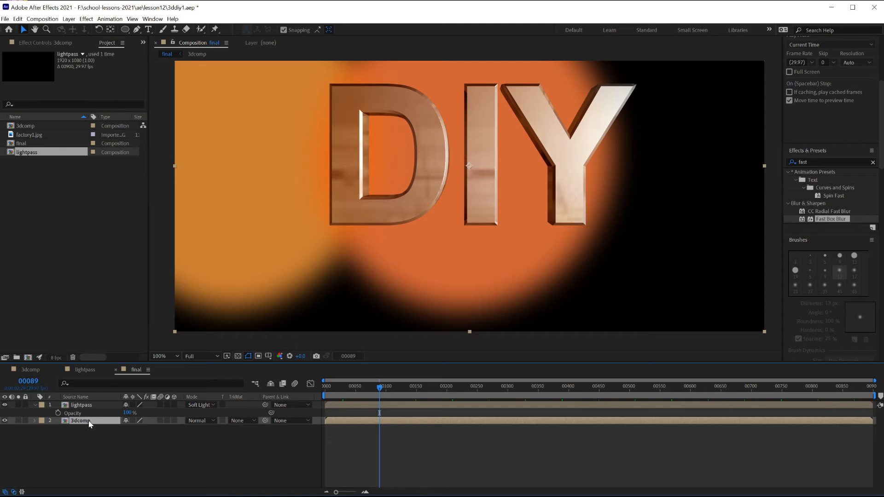
key("ctrl+d")
left_click_drag(86, 421, 80, 407)
left_click(96, 410)
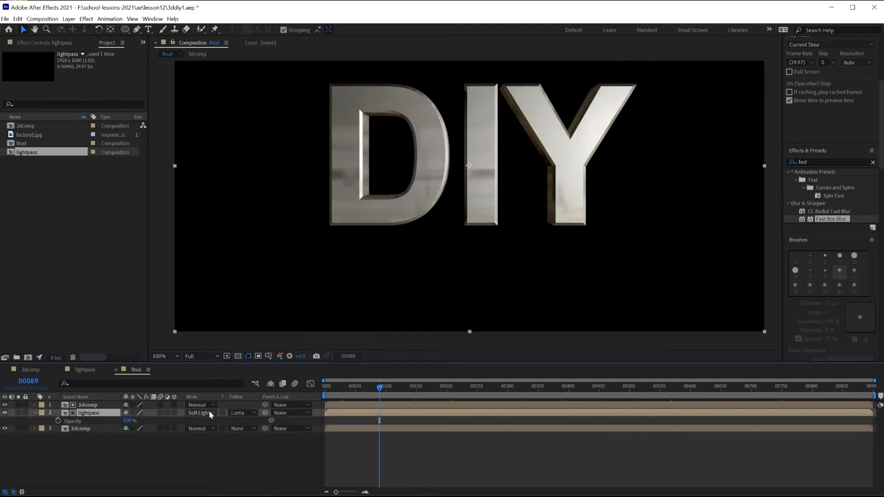
left_click(252, 413)
left_click(254, 421)
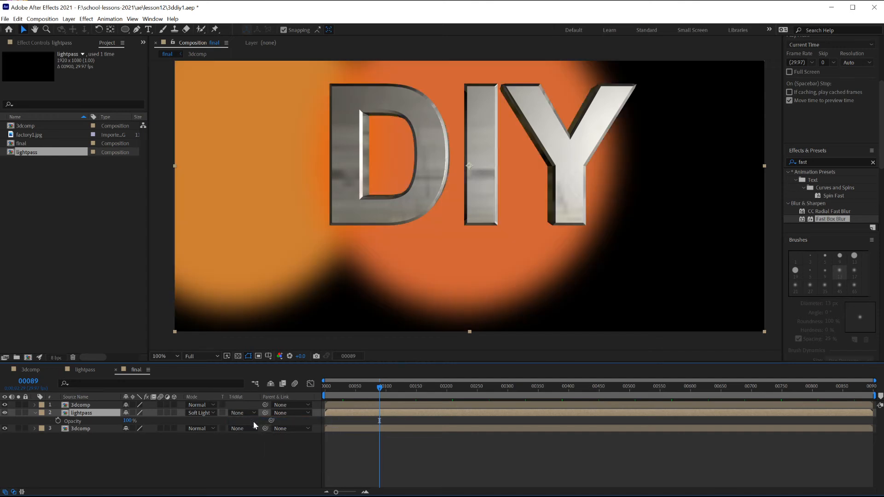
- Apply the Brightness & Contrast effect to the upper 3dcomp layer
left_click(72, 405)
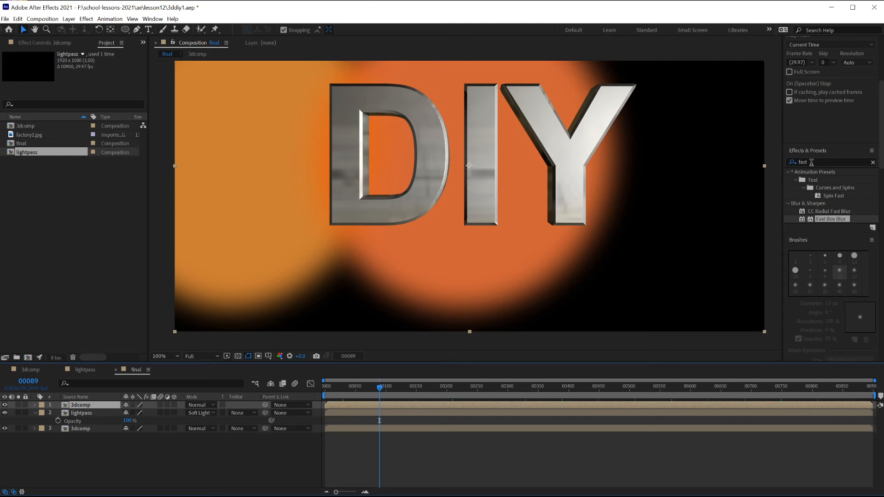
left_click(812, 162)
type("co")
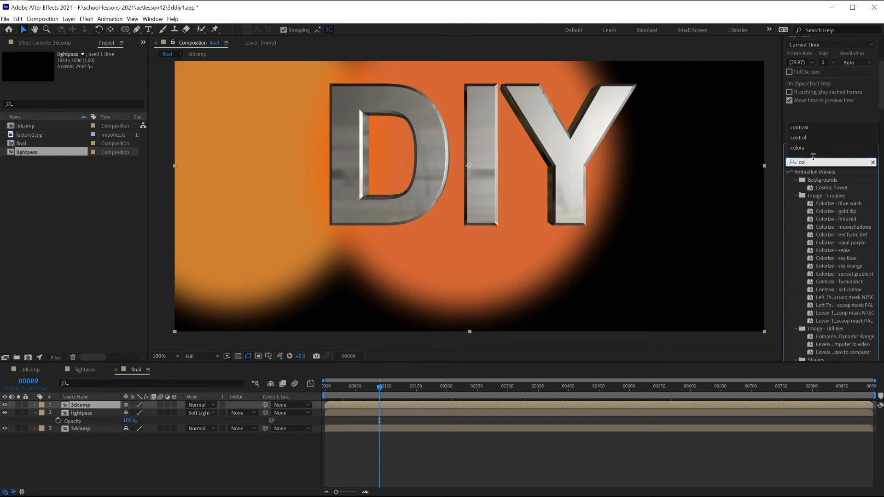
type("ntrast")
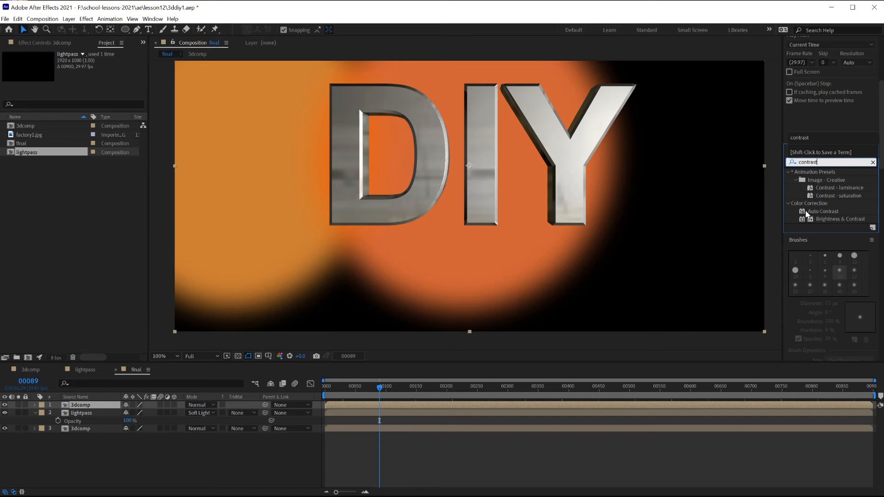
left_click_drag(824, 219, 81, 406)
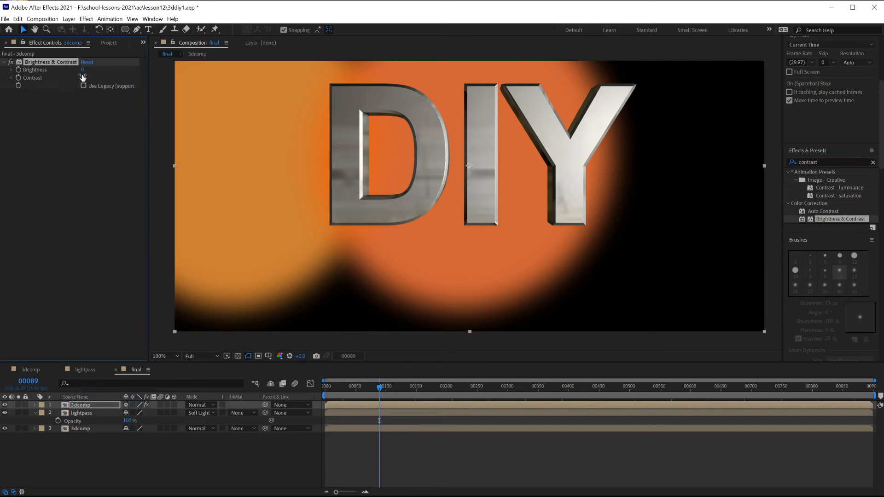
- Set Brightness to 150 and strongly raise the Contrast on the upper 3dcomp layer, and add a Tint effect to it
left_click_drag(82, 79, 218, 77)
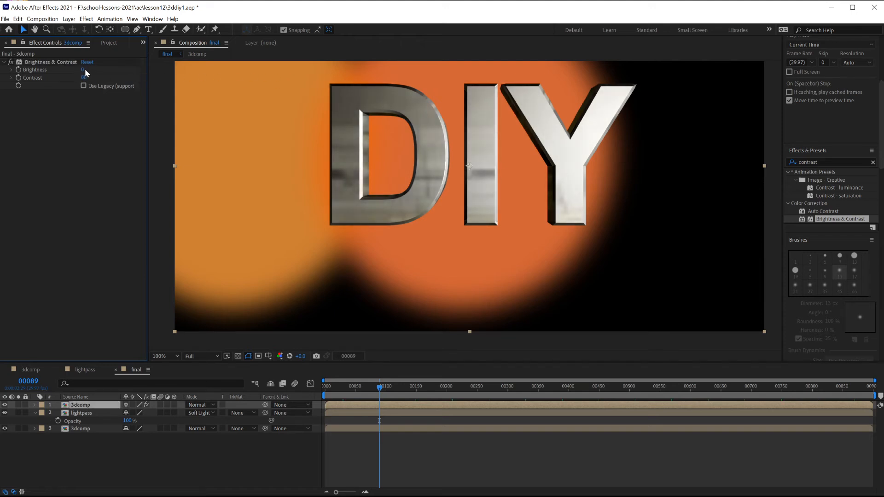
left_click_drag(85, 69, 185, 69)
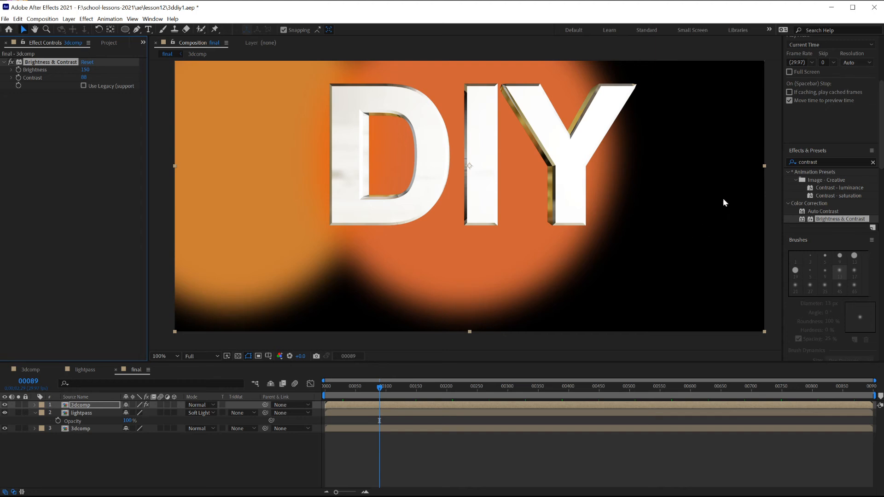
double_click(813, 162)
type("tint")
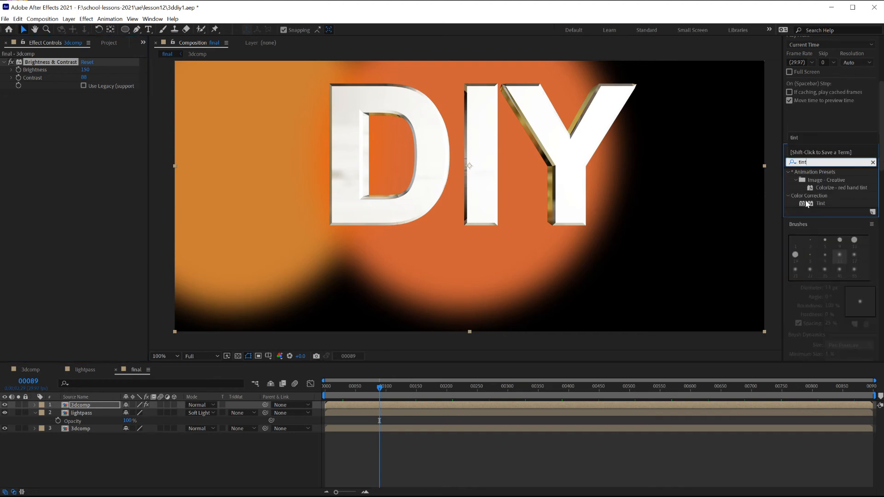
left_click_drag(806, 204, 76, 407)
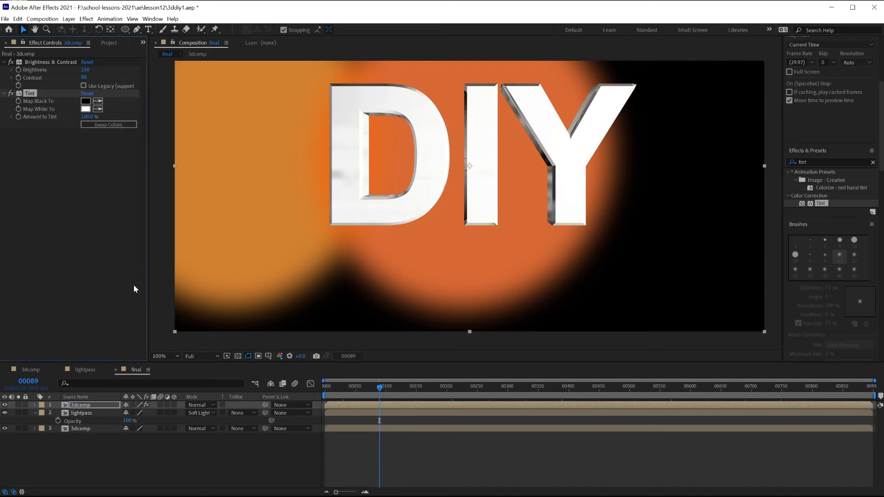
key("ctrl+s")
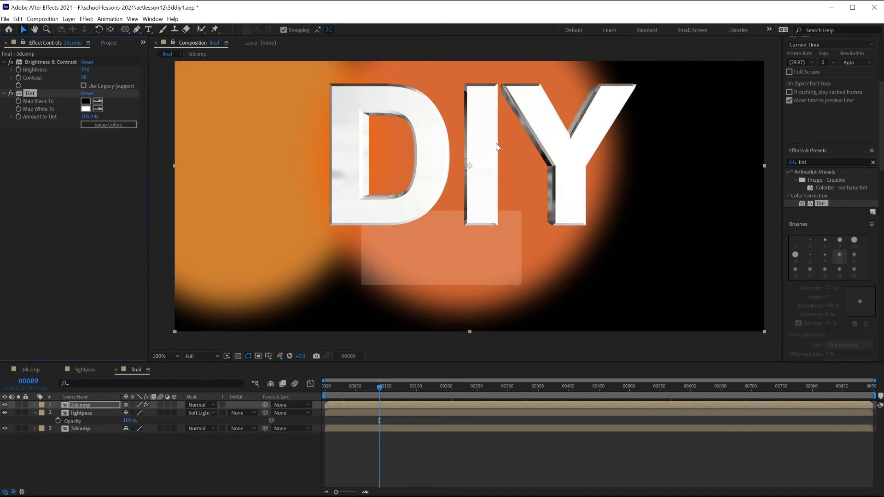
- Map black to light gray A09F9F in the Tint effect on the upper 3dcomp layer
left_click(86, 101)
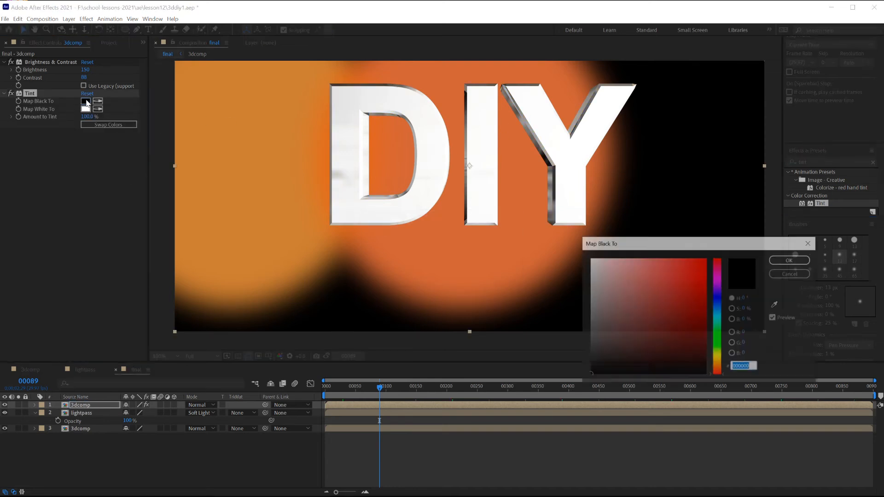
left_click(594, 309)
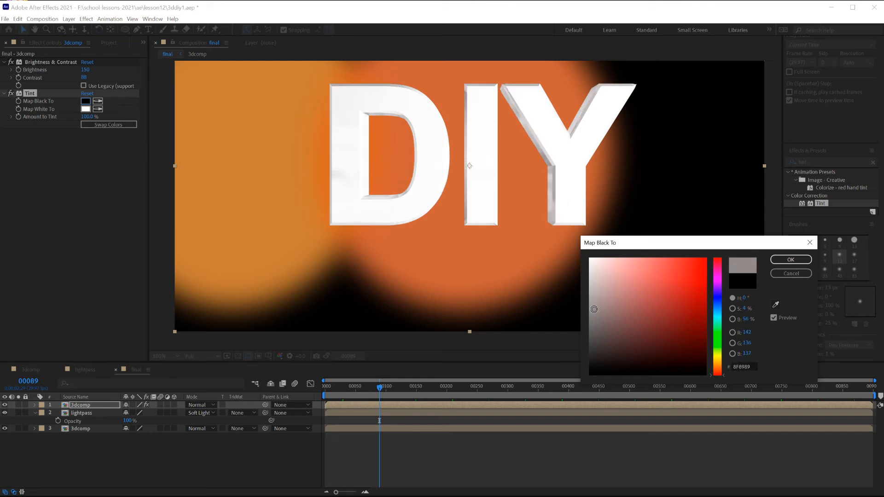
left_click(590, 302)
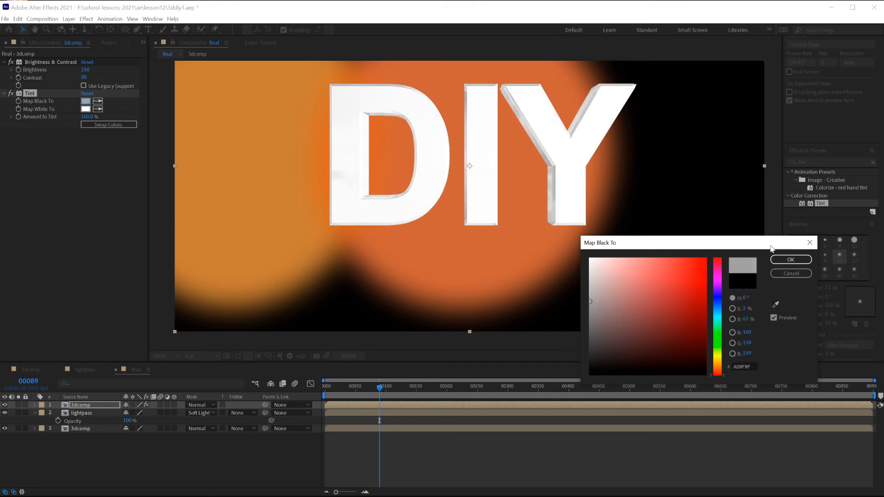
left_click(791, 260)
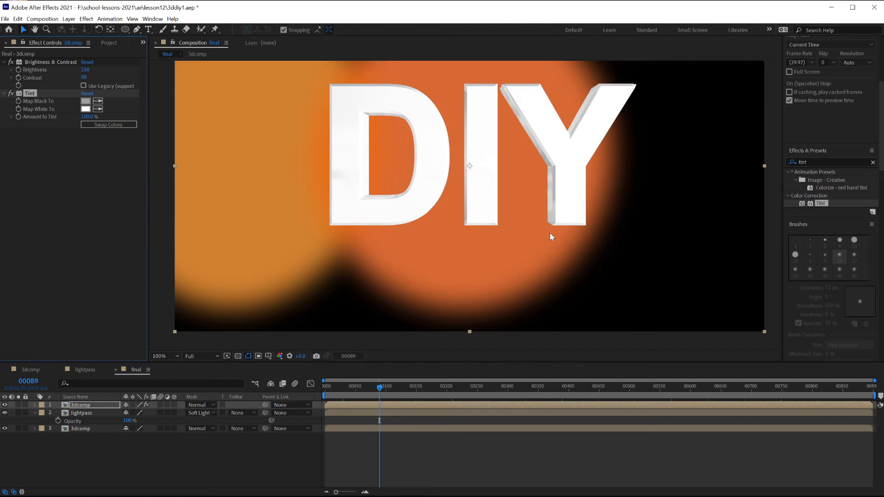
- Set the lightpass layer's track matte to Luma Matte "3dcomp", and scrub to frame 41 to check the sweep
left_click(79, 413)
left_click(35, 413)
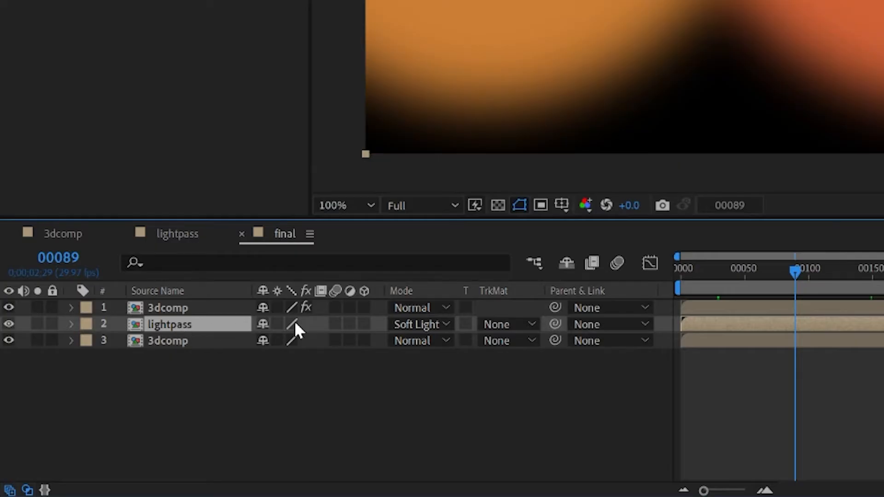
left_click(518, 325)
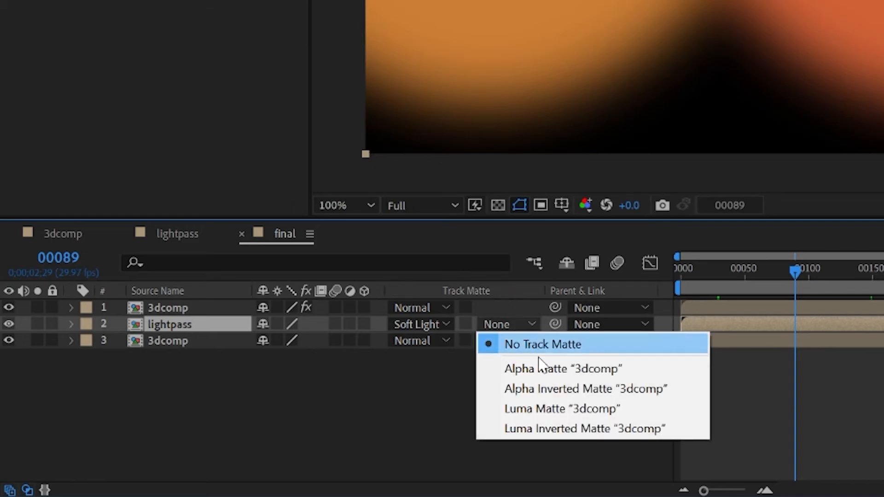
left_click(262, 453)
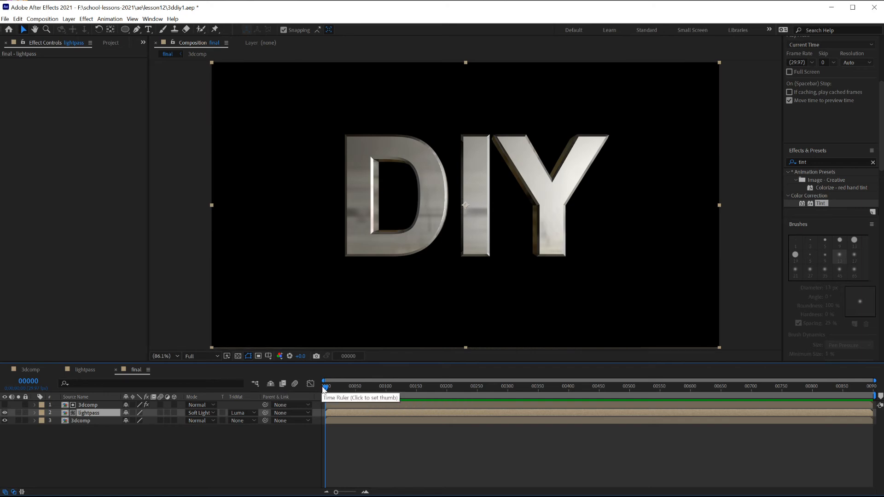
left_click_drag(326, 387, 350, 389)
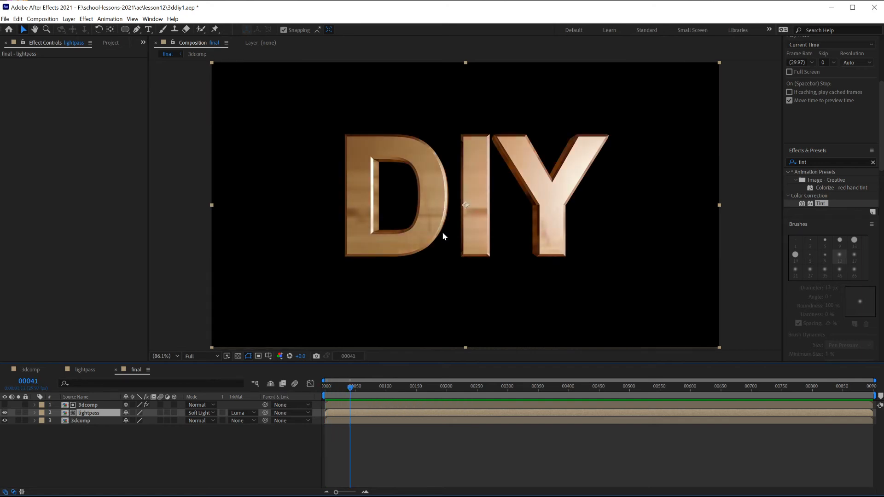
- Copy the DIY text layer from the 3dcomp composition and paste it on top of the layers in the final composition
left_click(77, 449)
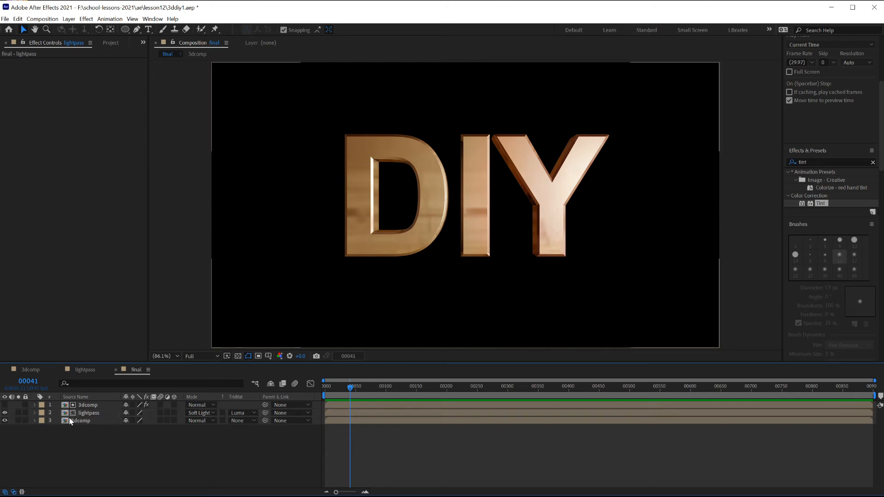
left_click(69, 414)
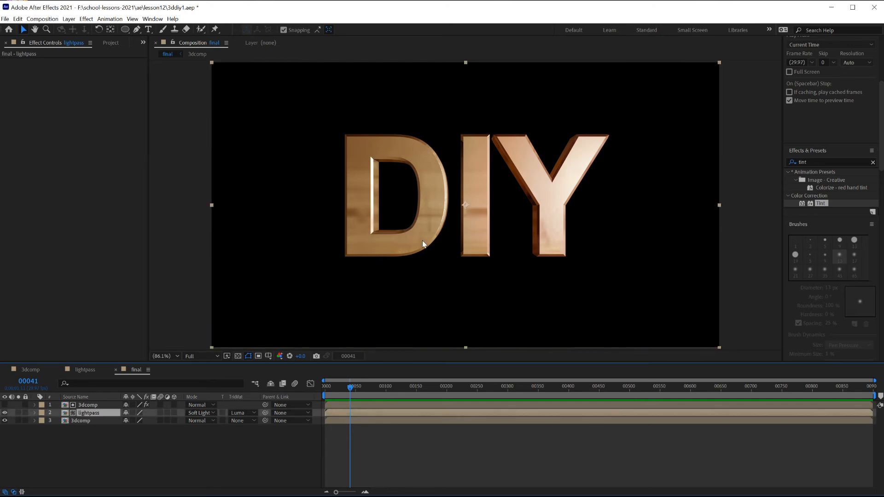
double_click(64, 421)
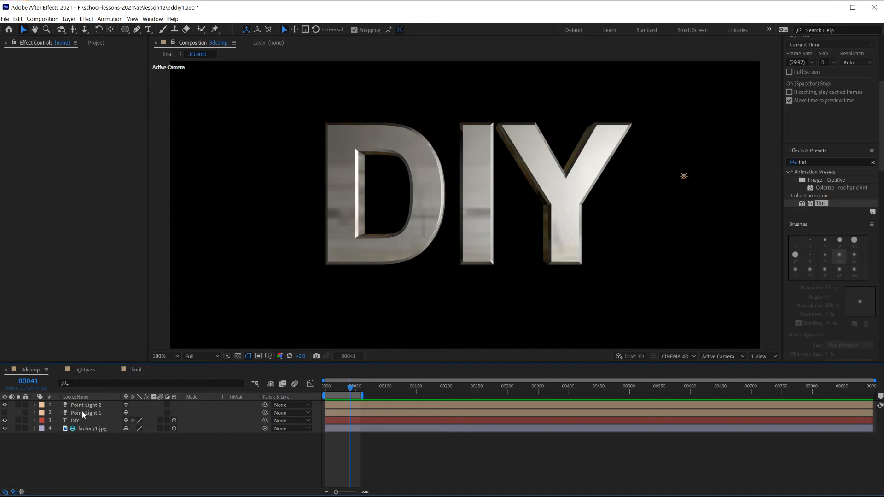
left_click(75, 421)
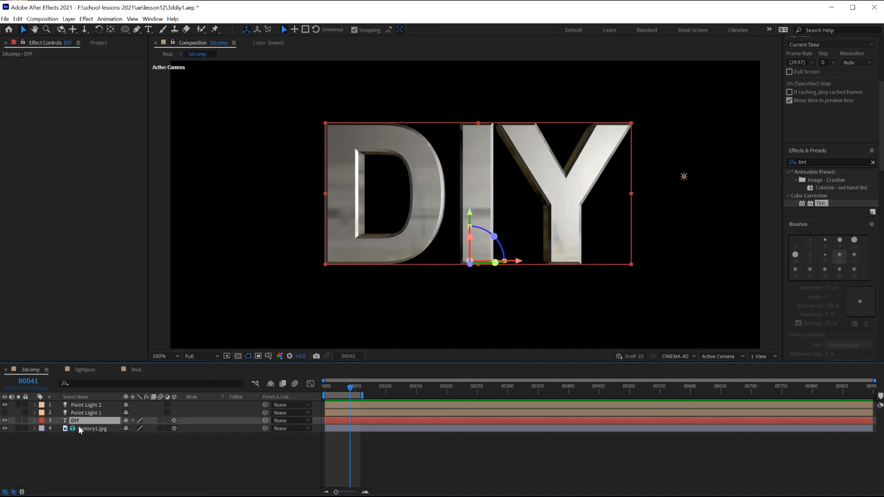
left_click(137, 371)
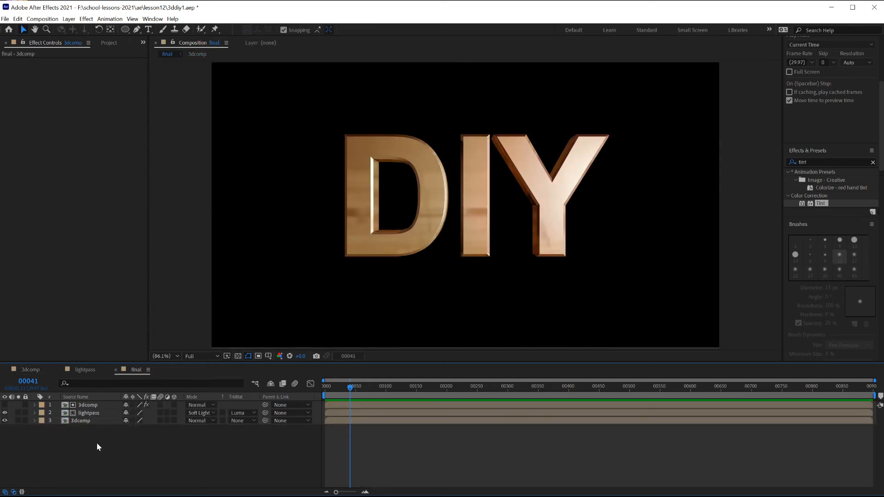
key("ctrl+v")
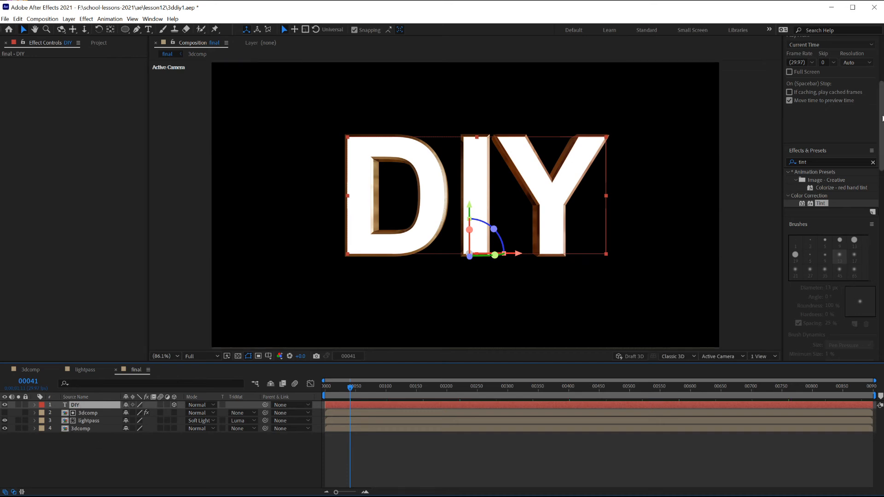
- Set the pasted DIY text's fill color to dark red 5A0000
scroll(832, 204, "up", 5)
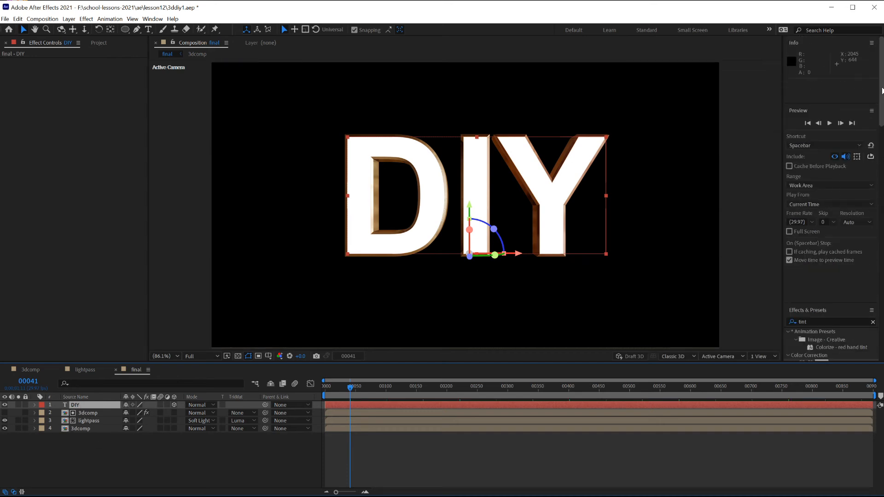
left_click_drag(882, 91, 879, 253)
left_click(859, 221)
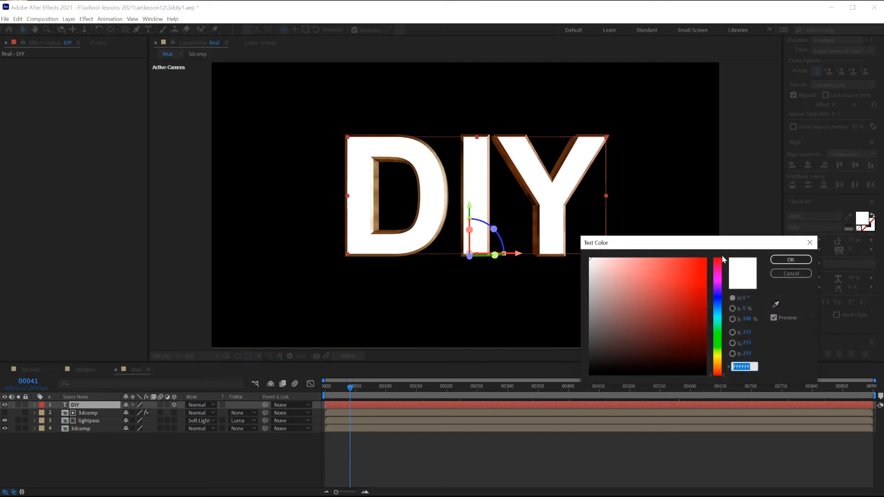
left_click_drag(698, 267, 709, 333)
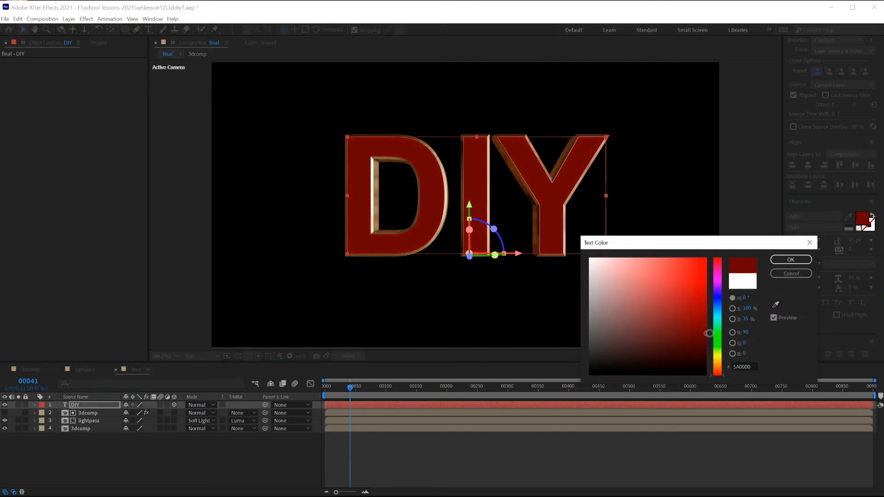
left_click(791, 259)
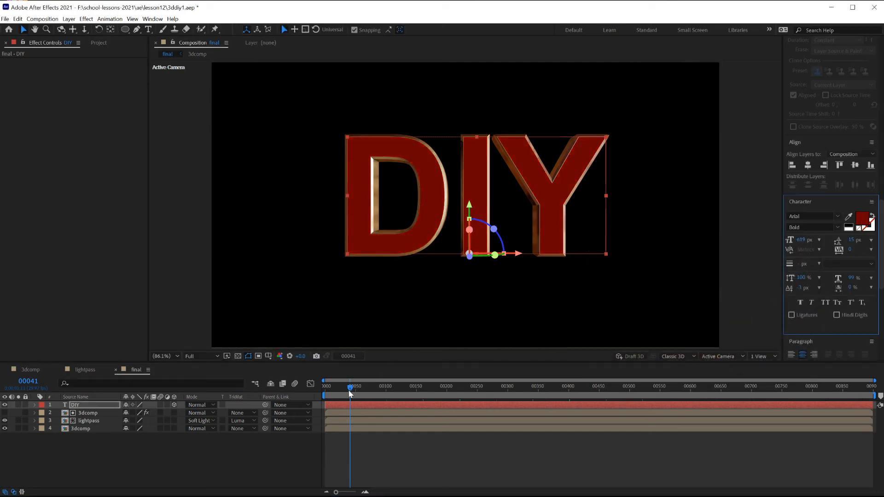
- Move to frame 91, import redpeel.jpg, and place it directly below the DIY text layer in the final composition
left_click_drag(350, 391, 381, 391)
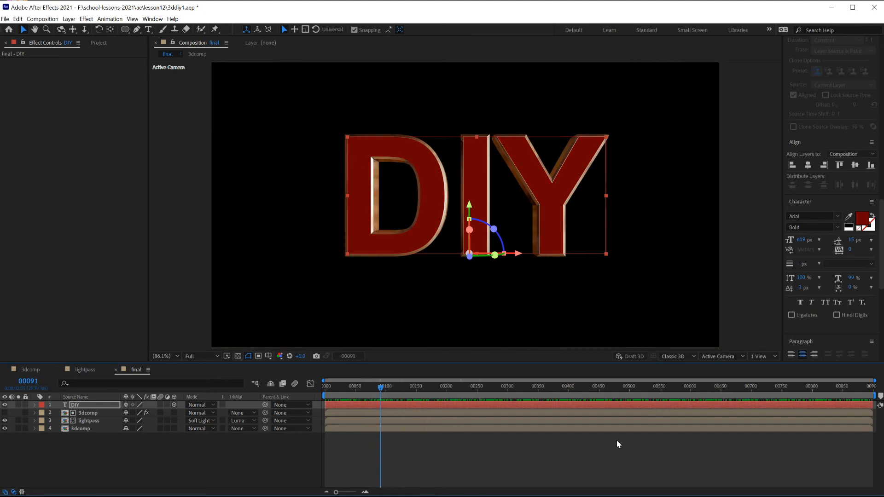
left_click(263, 496)
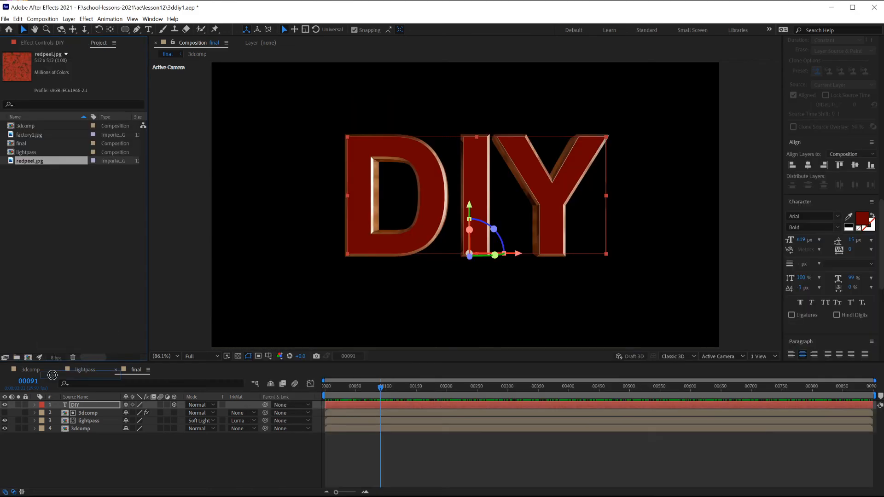
left_click_drag(52, 376, 41, 414)
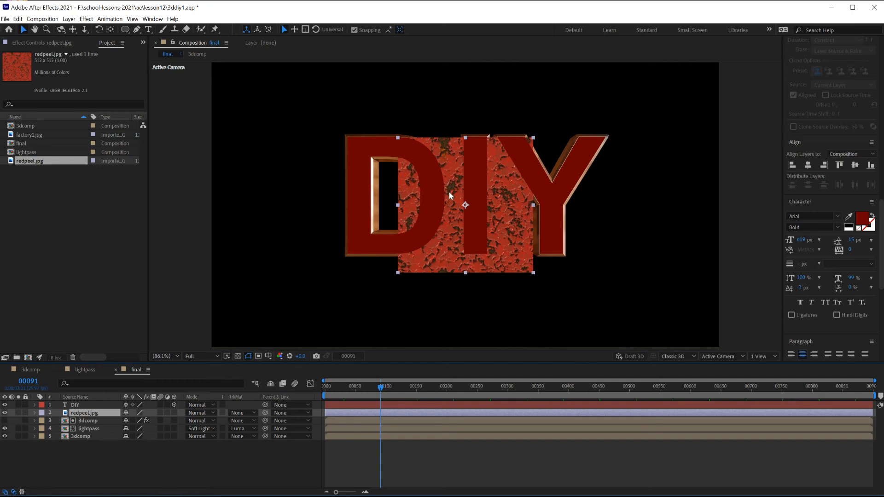
- Find the CC RepeTile effect and apply it to the redpeel.jpg layer
left_click_drag(877, 228, 873, 270)
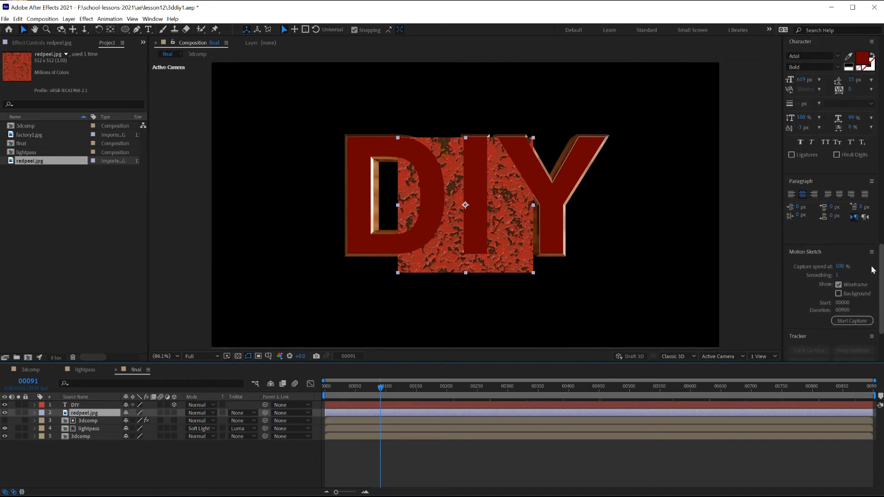
scroll(873, 270, "up", 8)
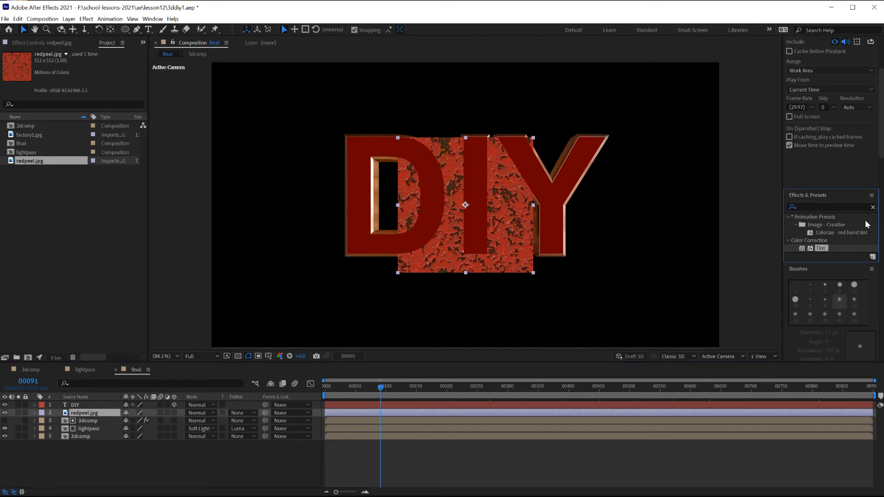
left_click(822, 204)
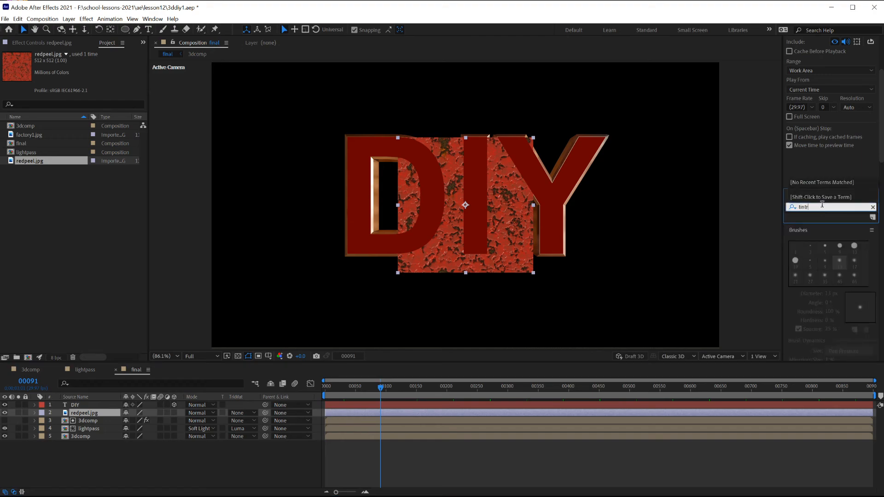
type("re")
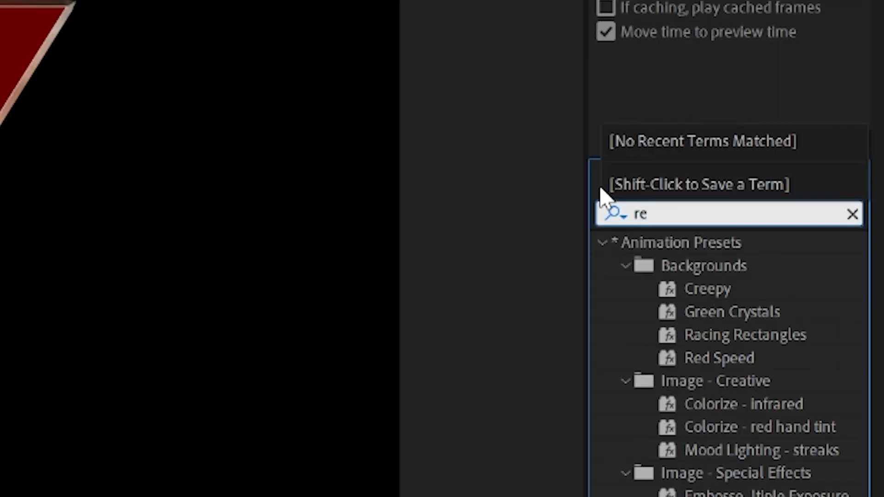
key("BackSpace")
key("BackSpace")
type("tile")
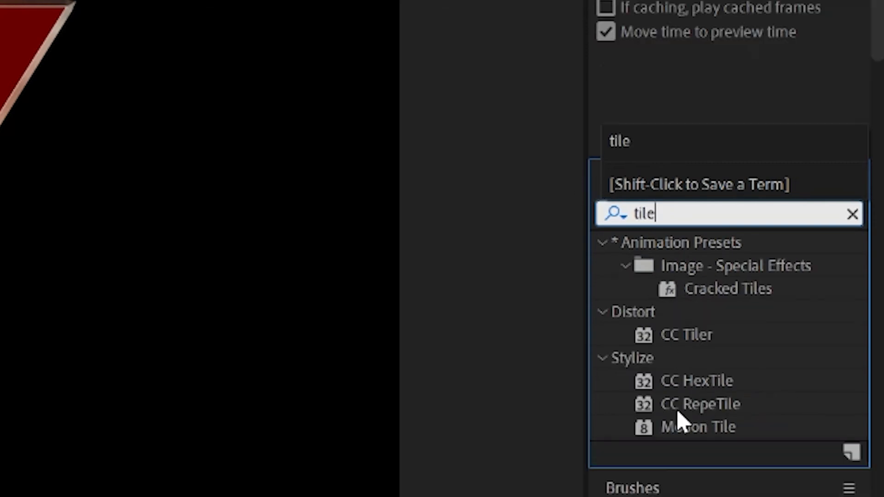
left_click_drag(673, 411, 503, 277)
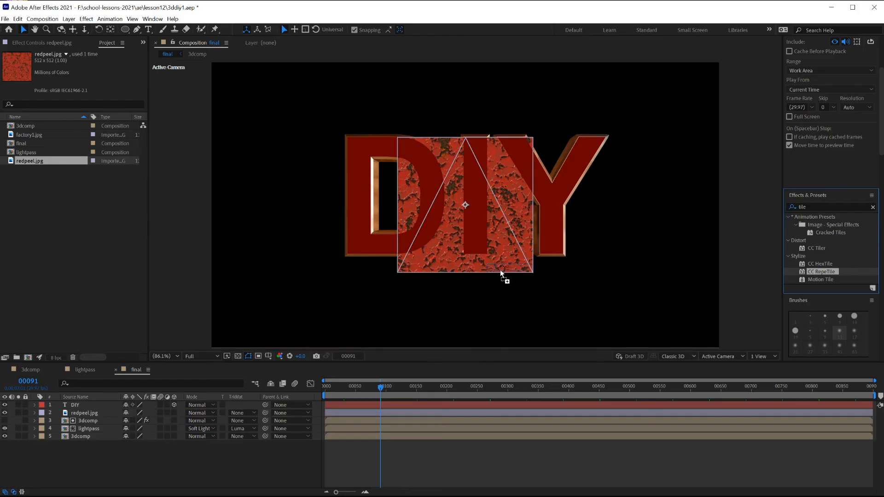
left_click(101, 414)
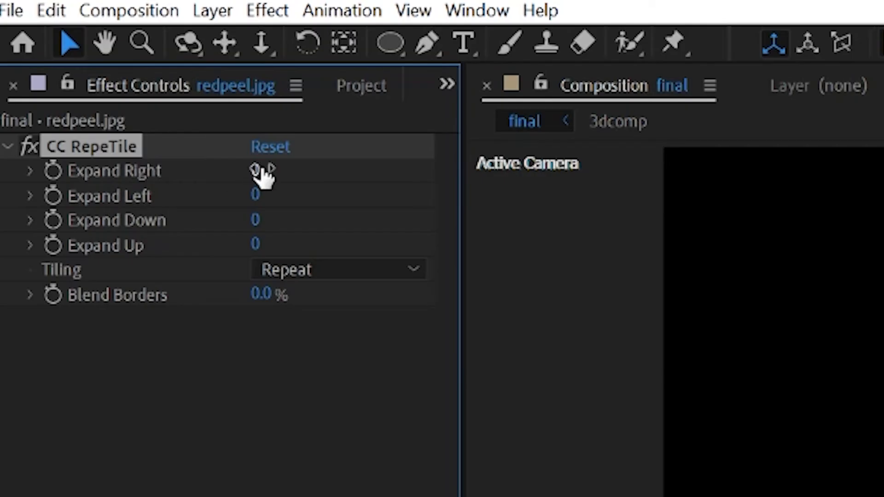
- Tile redpeel.jpg behind the text by setting the CC RepeTile expansion to 642 right, 597 left, 495 down and 362 up
left_click_drag(83, 70, 241, 82)
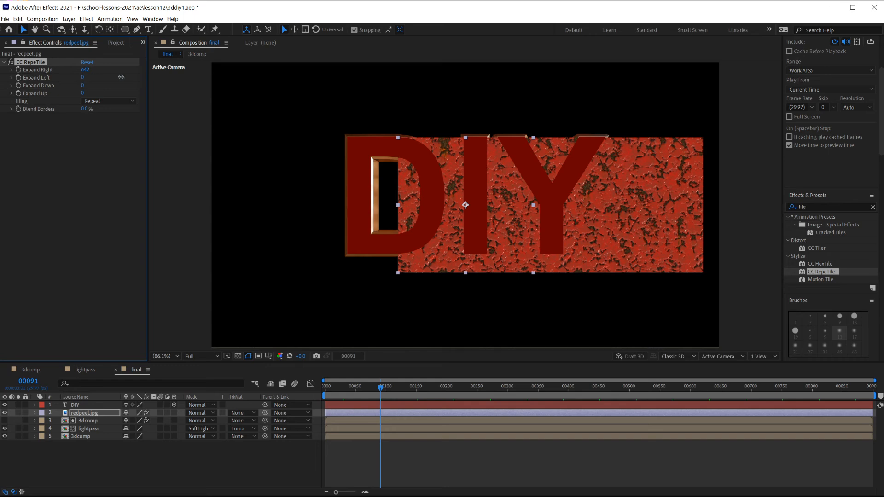
left_click_drag(121, 77, 340, 92)
left_click_drag(83, 86, 297, 118)
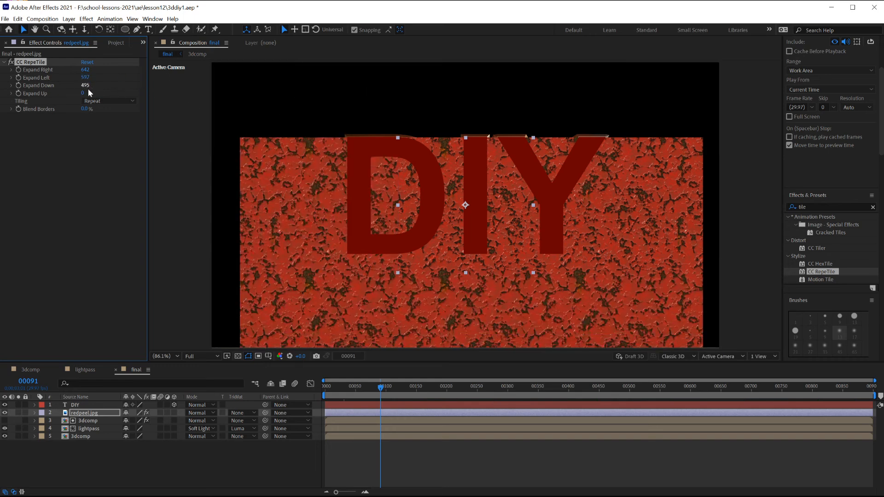
left_click_drag(83, 93, 420, 85)
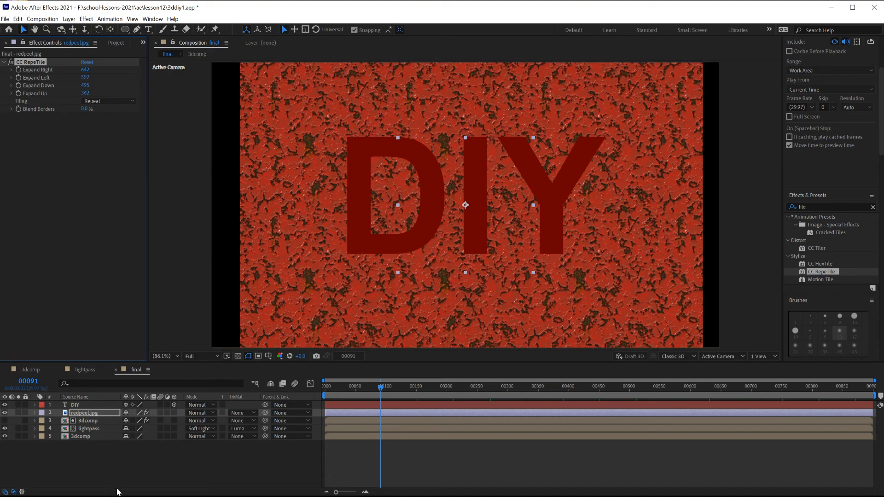
left_click(81, 414)
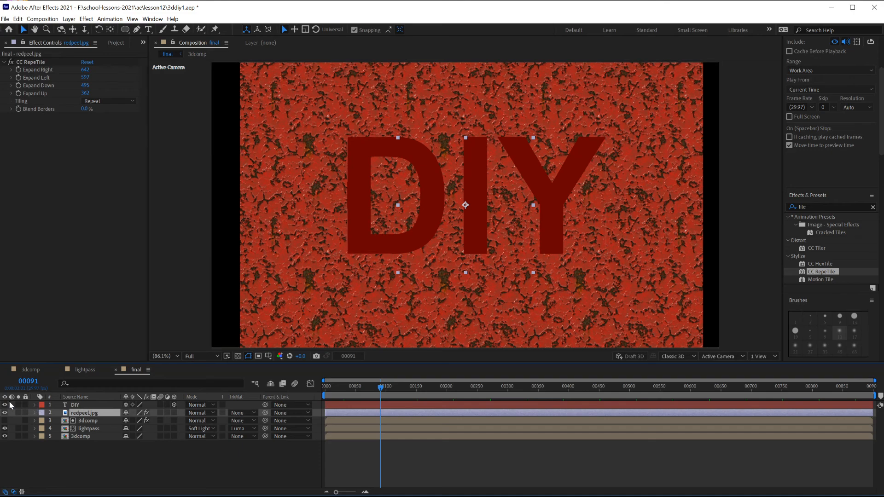
- Change the fill color of the DIY text layer in the final composition to white FFFFFF
left_click(75, 405)
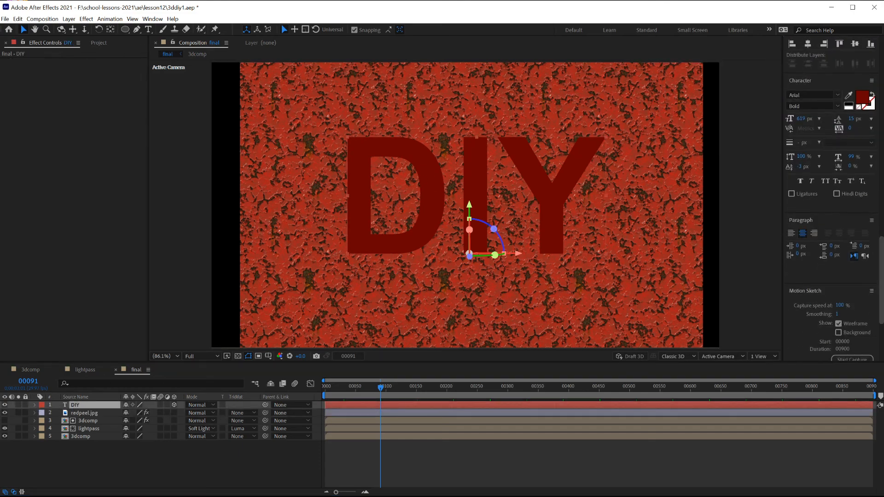
left_click(863, 165)
left_click_drag(625, 291, 590, 257)
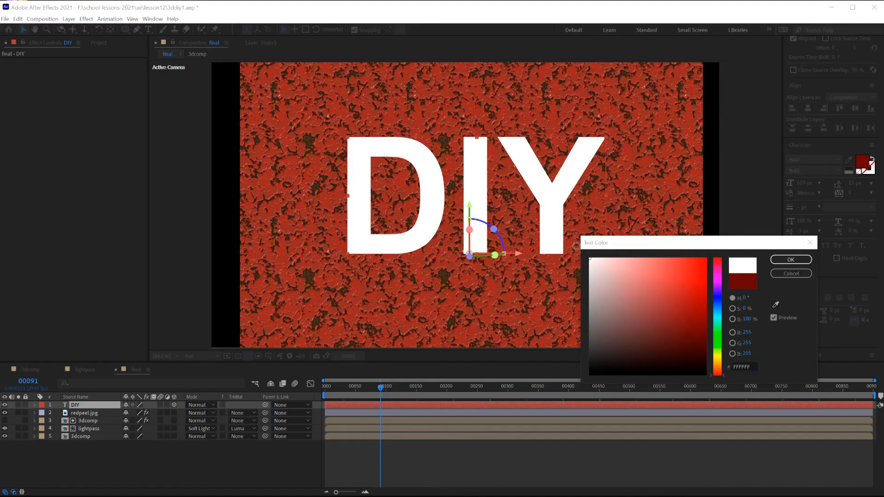
left_click(787, 261)
- Set the redpeel.jpg layer's track matte to Luma Matte "DIY"
left_click(79, 414)
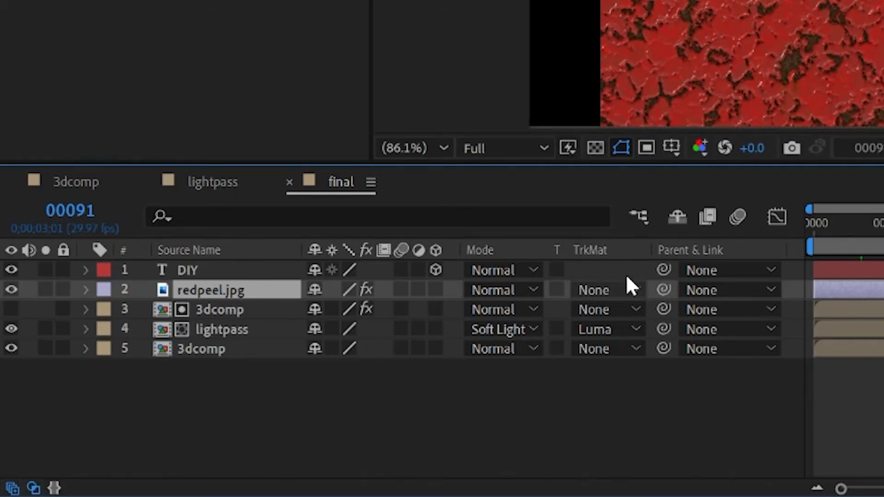
left_click(636, 292)
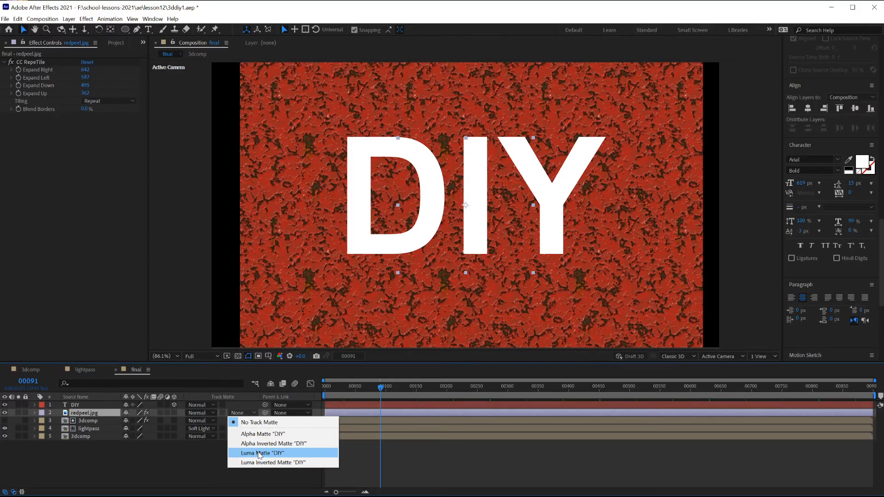
left_click(258, 455)
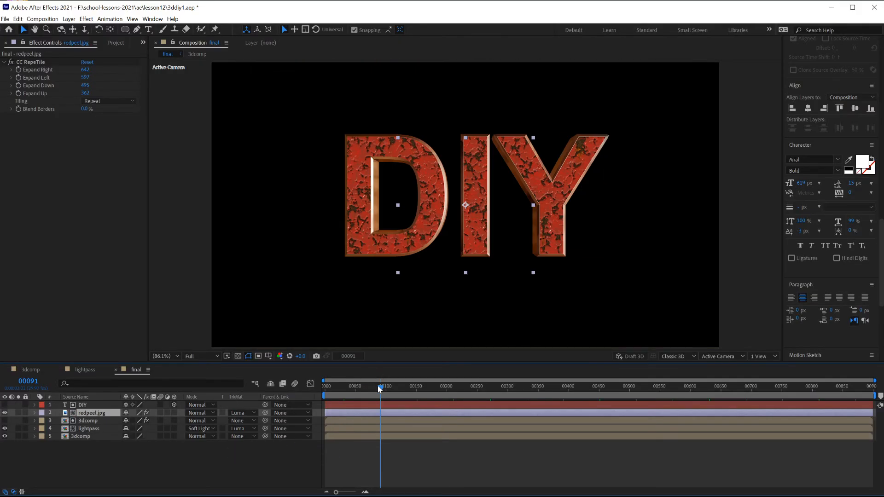
- Preview the textured DIY text animation from the first frame, and stop at frame 147
left_click_drag(380, 388, 325, 393)
key("space")
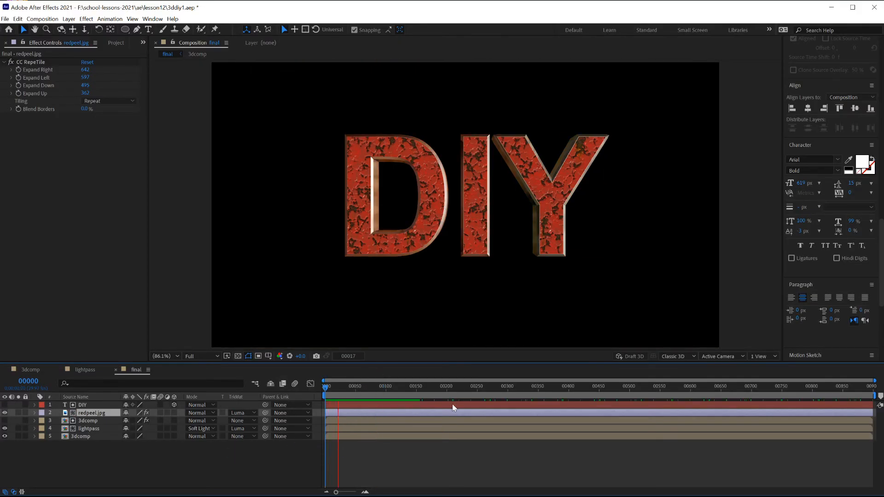
left_click(408, 388)
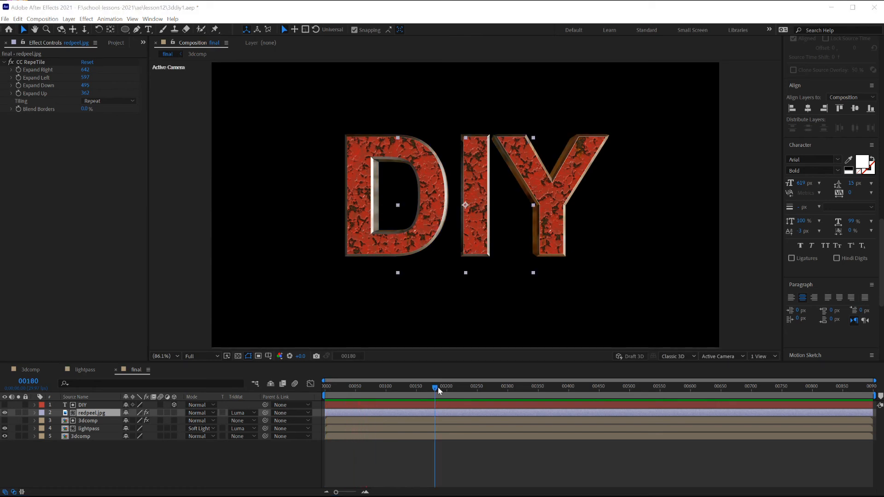
mouse_move(402, 392)
left_mouse_down()
mouse_move(325, 389)
mouse_move(424, 389)
mouse_move(415, 389)
left_mouse_up()
- Compare the enlarged text with the redpeel.jpg layer hidden and shown
key("slash")
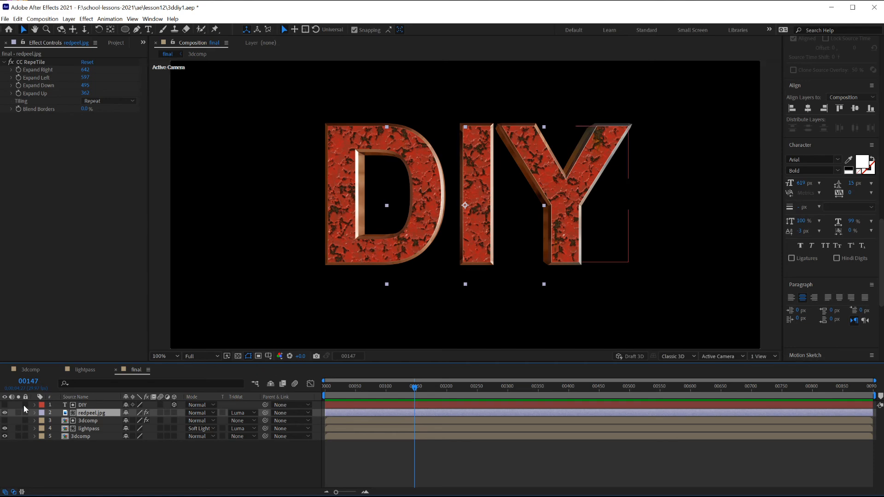
left_click(4, 413)
left_click(4, 412)
key("period")
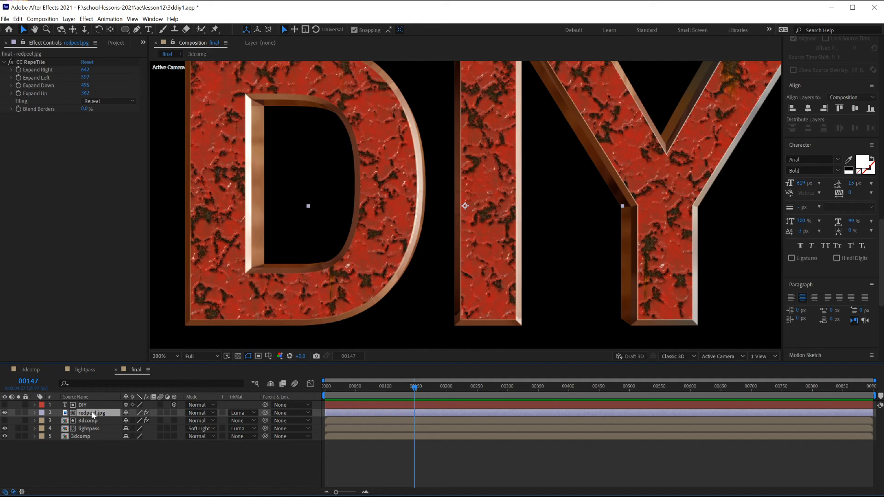
- Pre-compose the redpeel.jpg layer as a new composition named texture, leaving all attributes in final
right_click(92, 414)
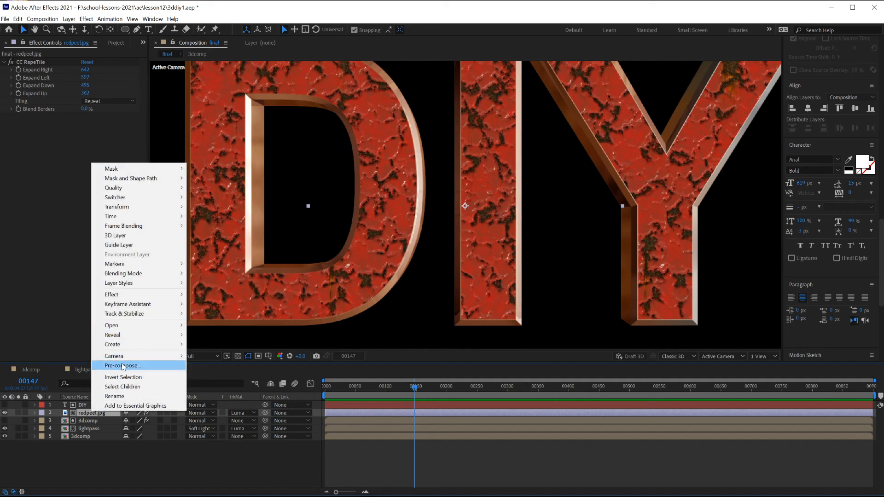
left_click(123, 367)
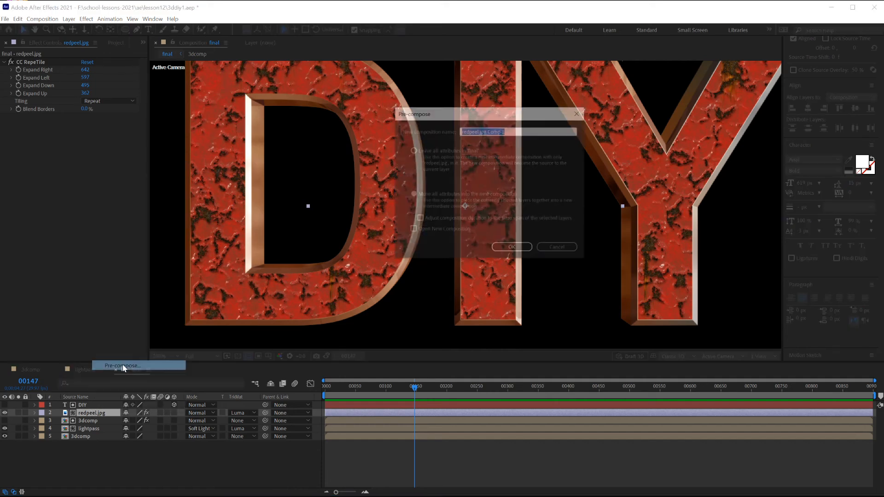
left_click(445, 149)
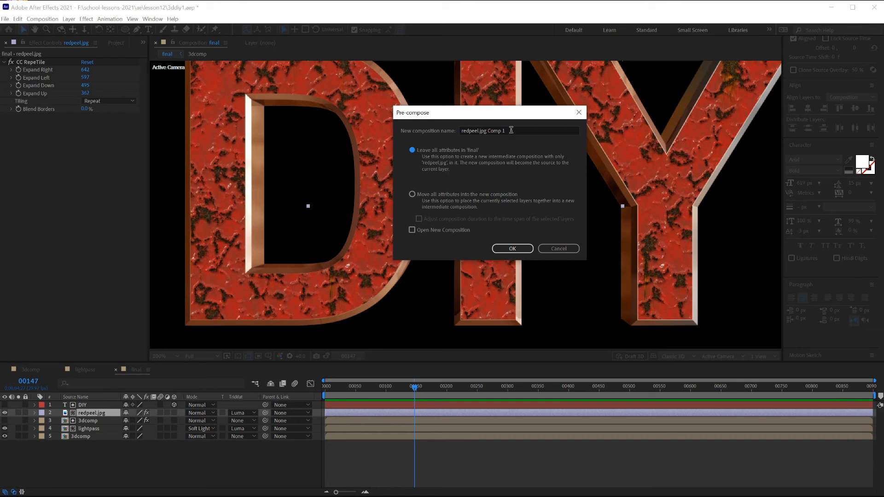
left_click_drag(509, 132, 429, 134)
type("textur")
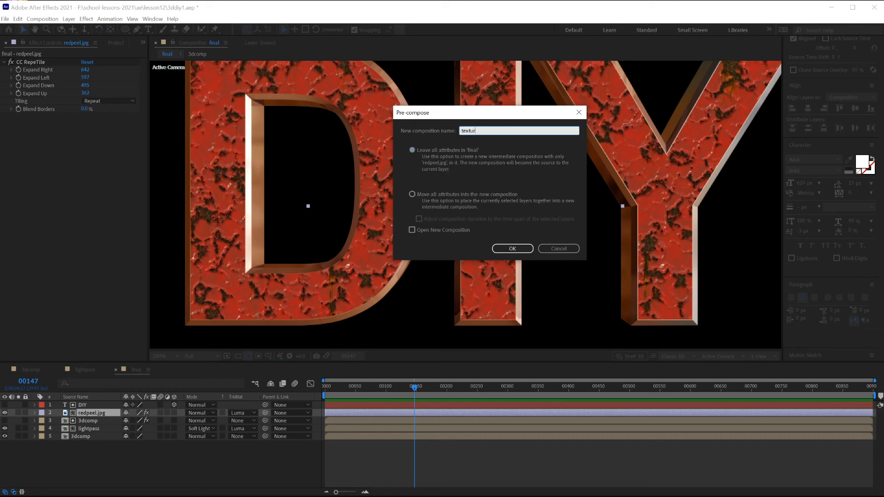
type("e")
key("Return")
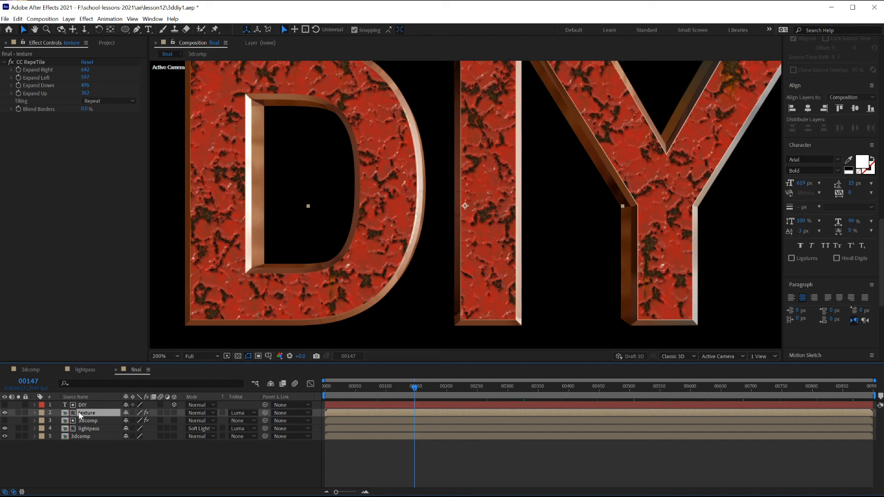
- Open the texture composition and duplicate its redpeel.jpg layer
double_click(67, 415)
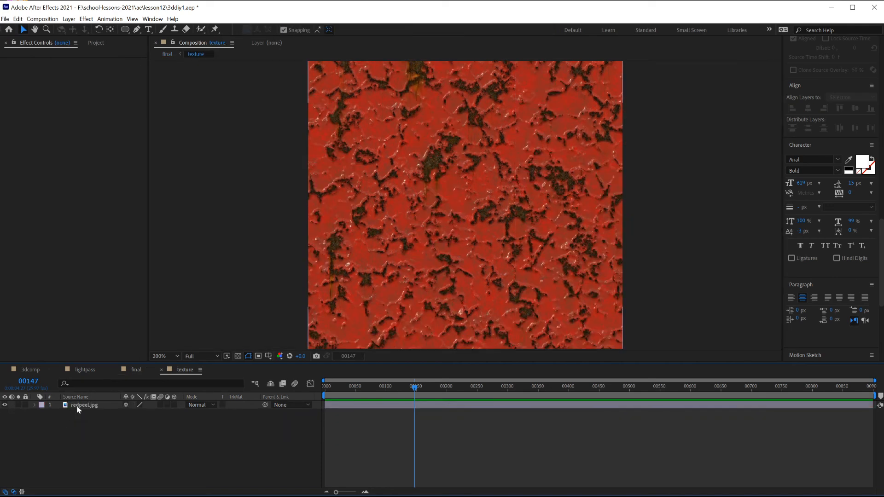
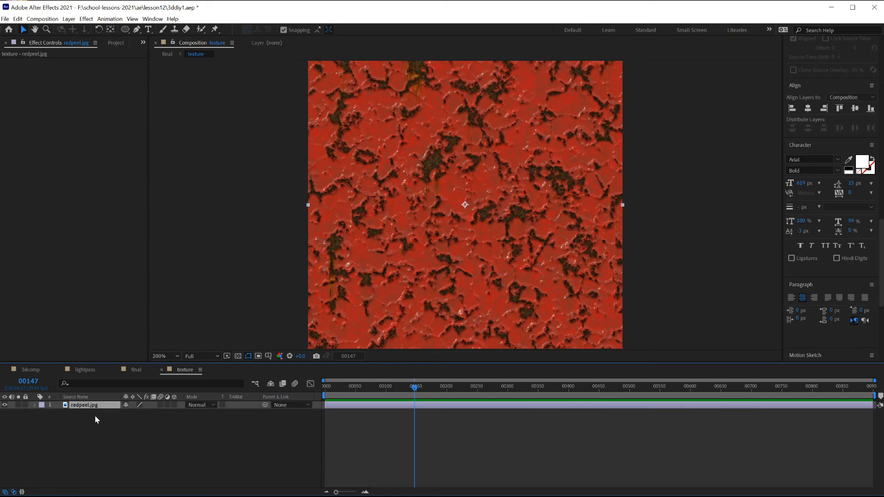
key("ctrl+d")
left_click(5, 404)
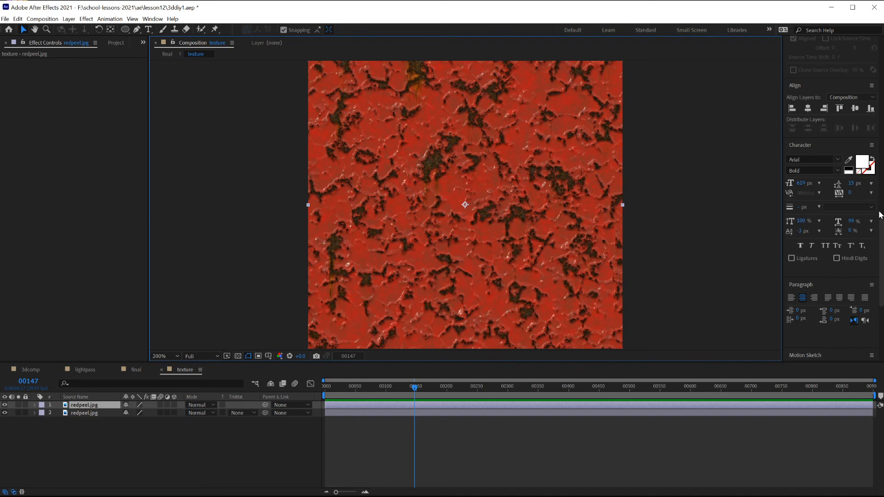
- Apply Brightness & Contrast to the upper redpeel.jpg copy, with brightness 36 and contrast 100
left_click_drag(882, 230, 882, 231)
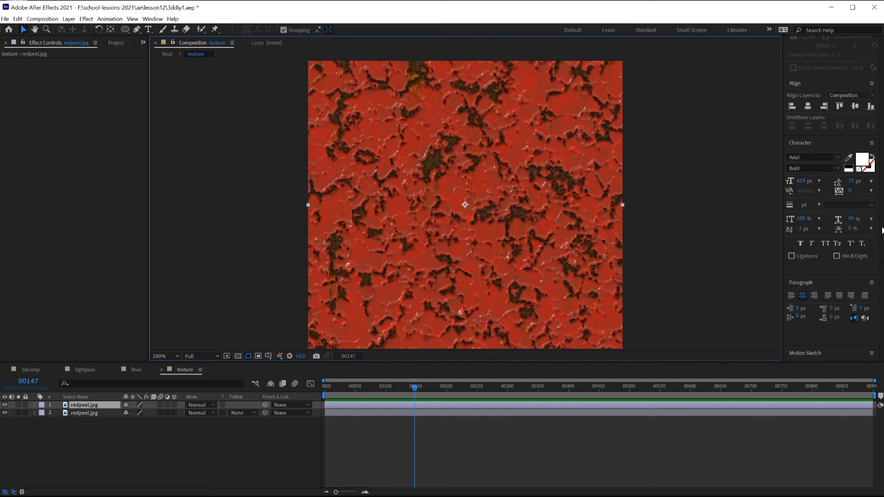
scroll(874, 265, "down", 5)
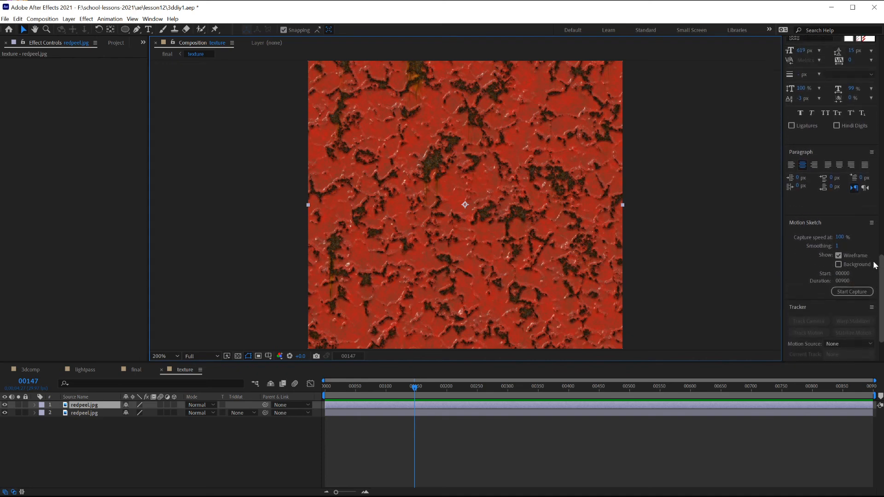
scroll(874, 264, "down", 3)
scroll(877, 288, "up", 10)
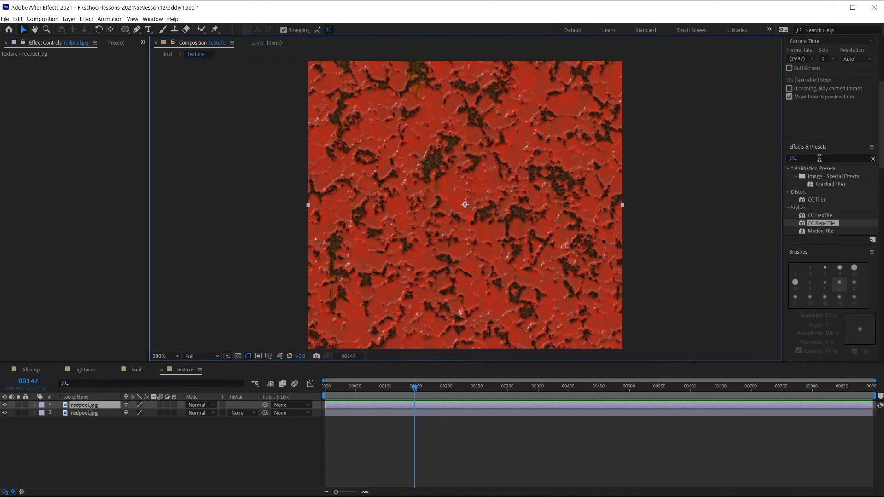
left_click(826, 159)
key("BackSpace")
key("BackSpace")
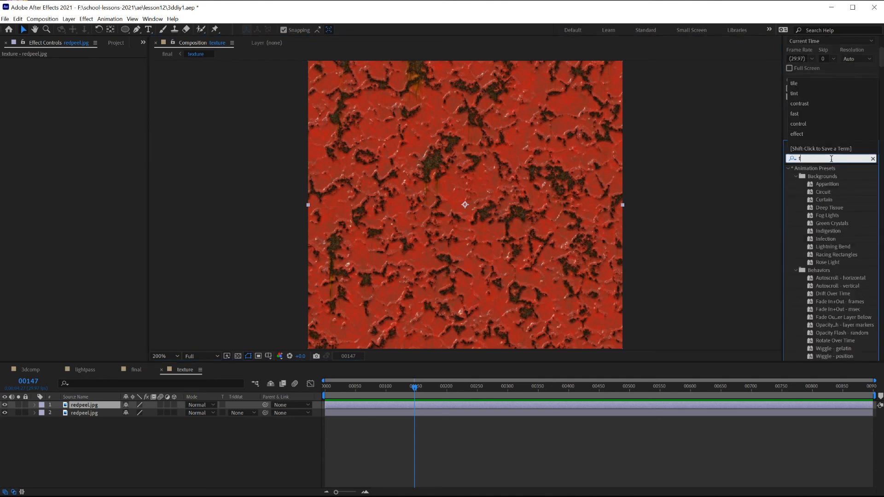
type("contr")
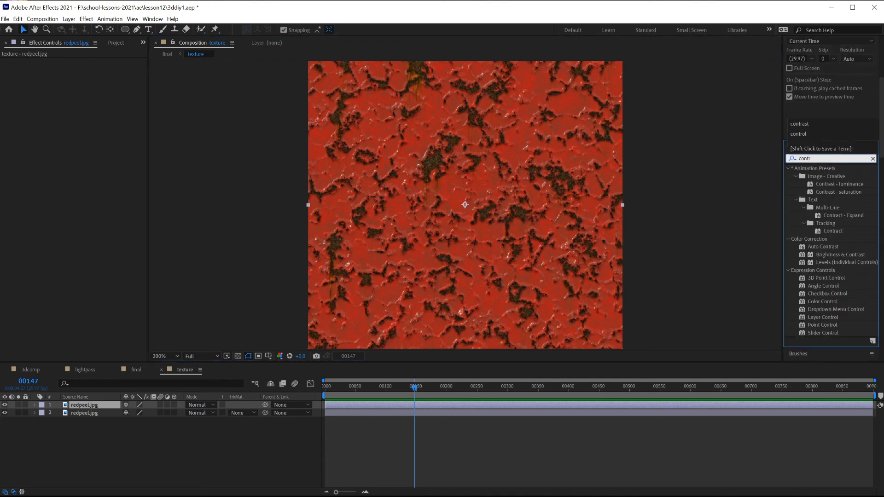
type("ast")
left_click_drag(834, 215, 493, 218)
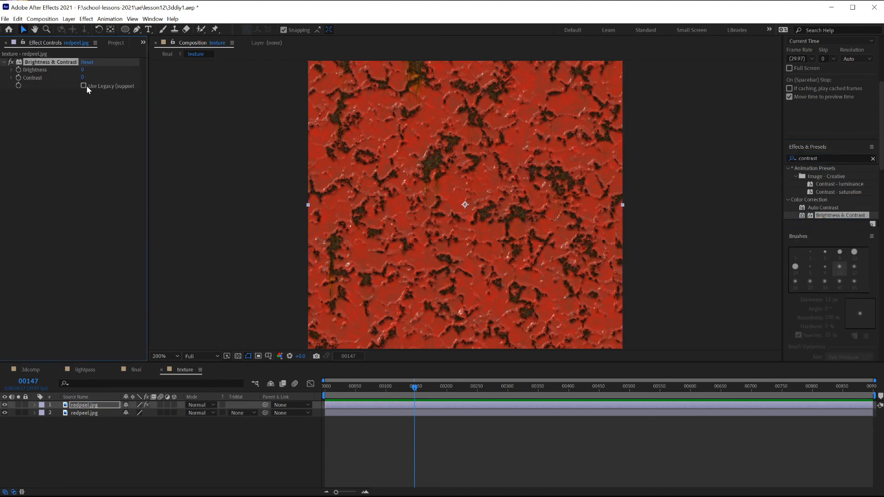
left_click_drag(83, 79, 167, 77)
left_click_drag(246, 82, 129, 80)
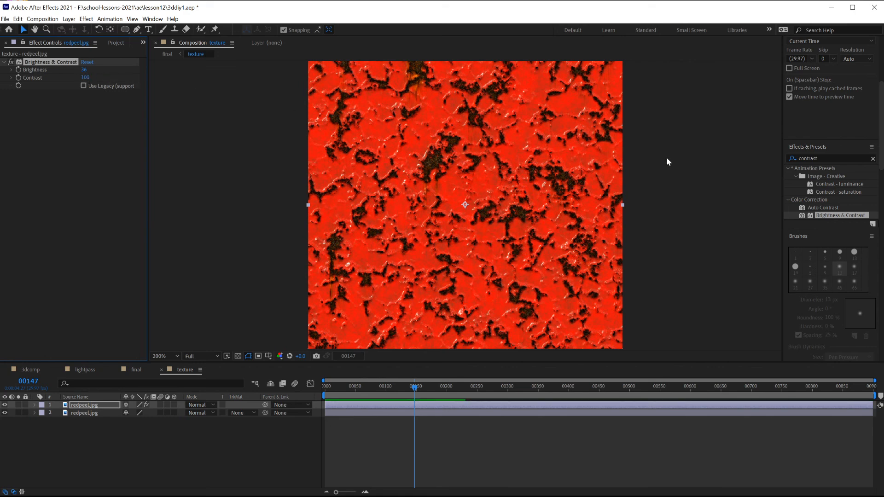
- Find the Tint effect and apply it to the upper redpeel.jpg copy to make it grayscale
left_click_drag(819, 158, 772, 165)
type("tint")
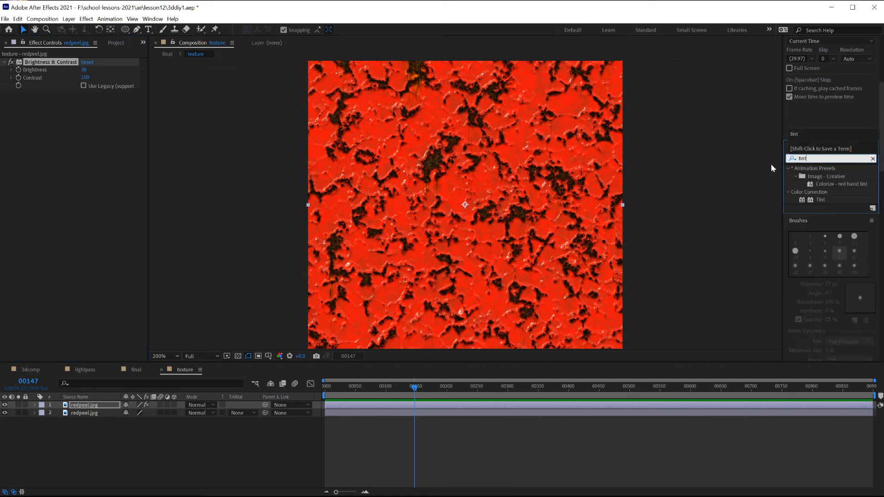
key("Return")
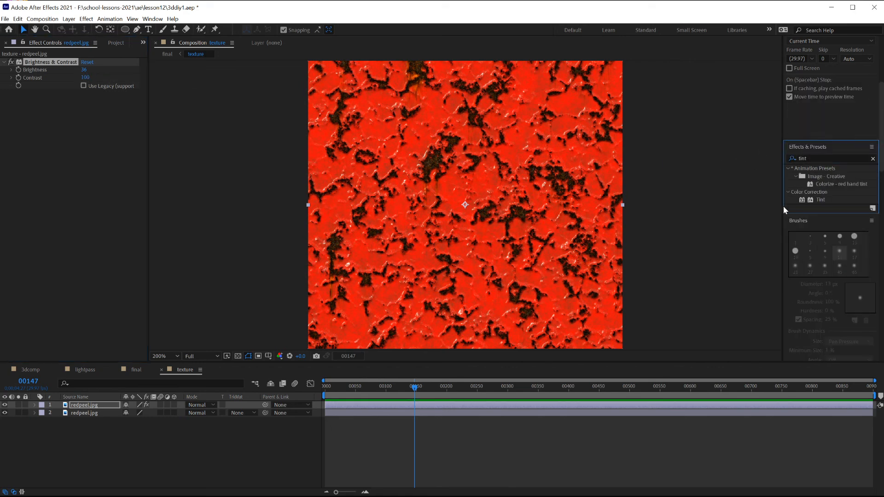
left_click_drag(820, 199, 448, 205)
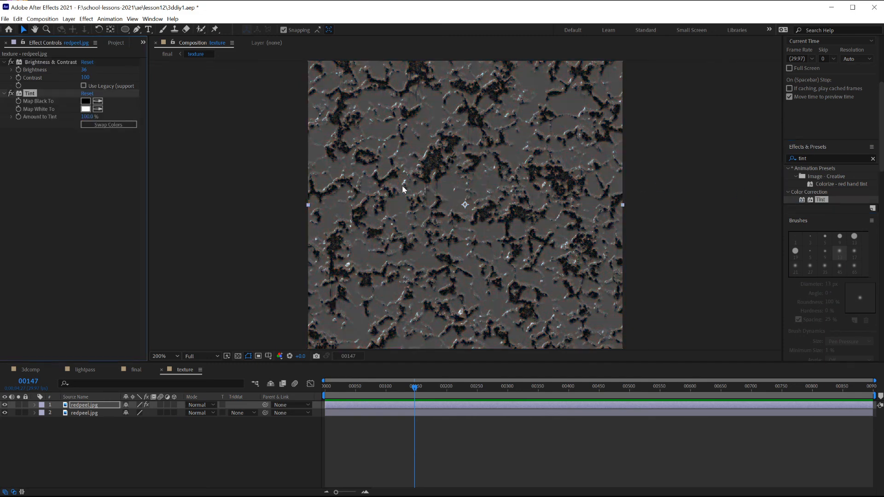
- Apply the Curves effect to the upper redpeel.jpg copy and bend its RGB curve strongly upward to brighten the grayscale texture
left_click_drag(829, 157, 787, 159)
type("curve")
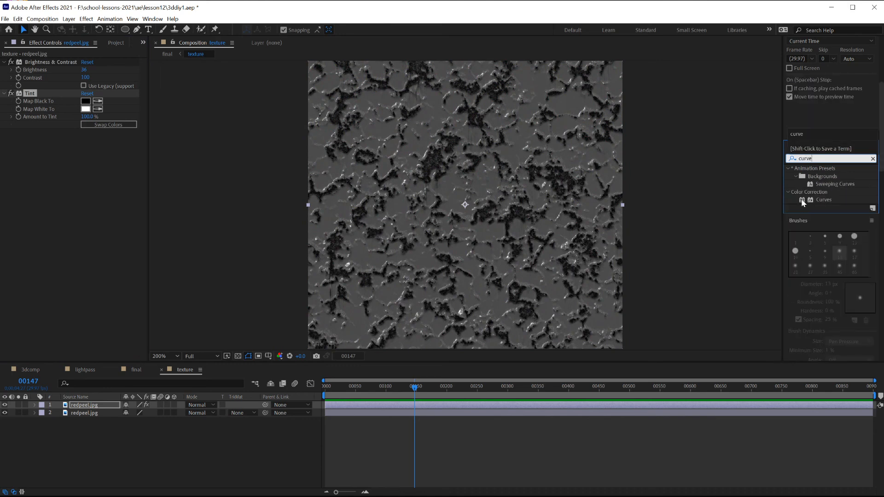
left_click_drag(802, 201, 361, 174)
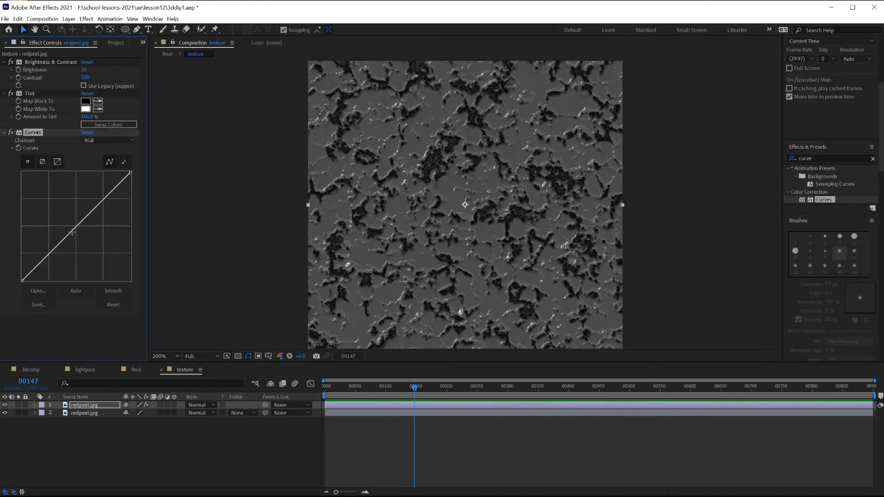
left_click_drag(70, 233, 38, 232)
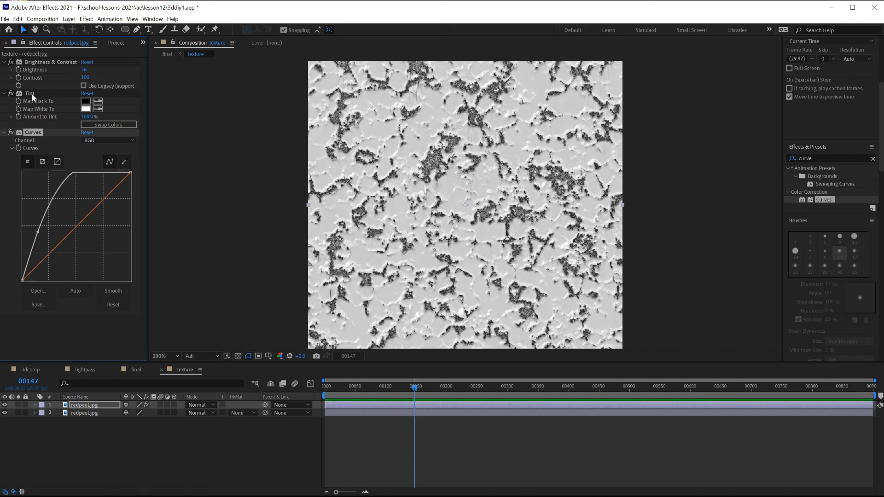
- Add a second Brightness & Contrast effect to the upper redpeel.jpg copy, with contrast 100 and slightly reduced brightness
left_click(803, 158)
type("cont")
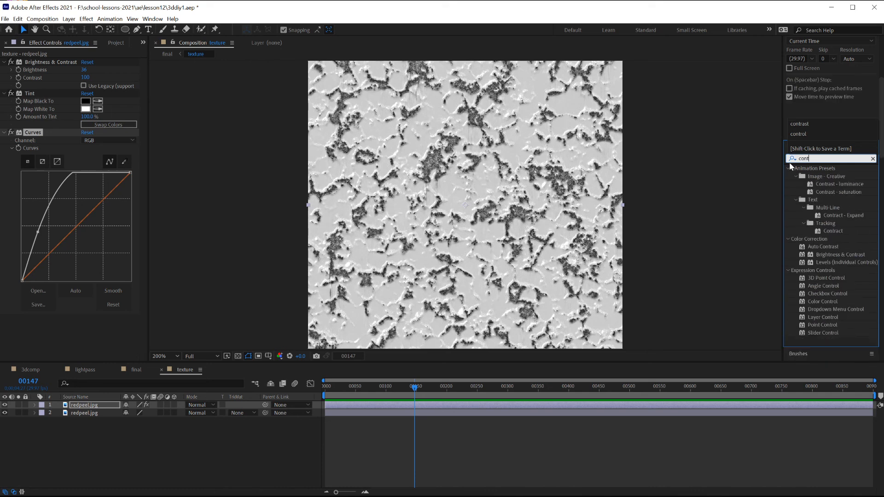
type("rast")
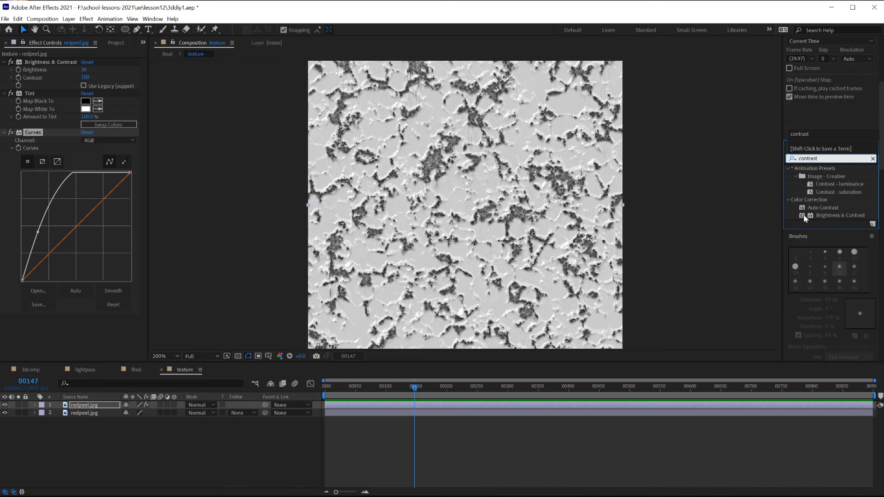
left_click_drag(803, 218, 89, 103)
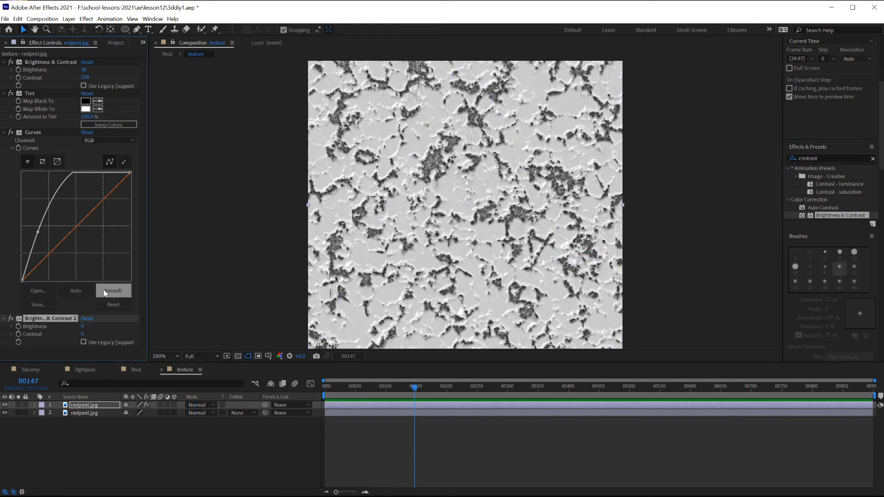
left_click_drag(84, 334, 248, 342)
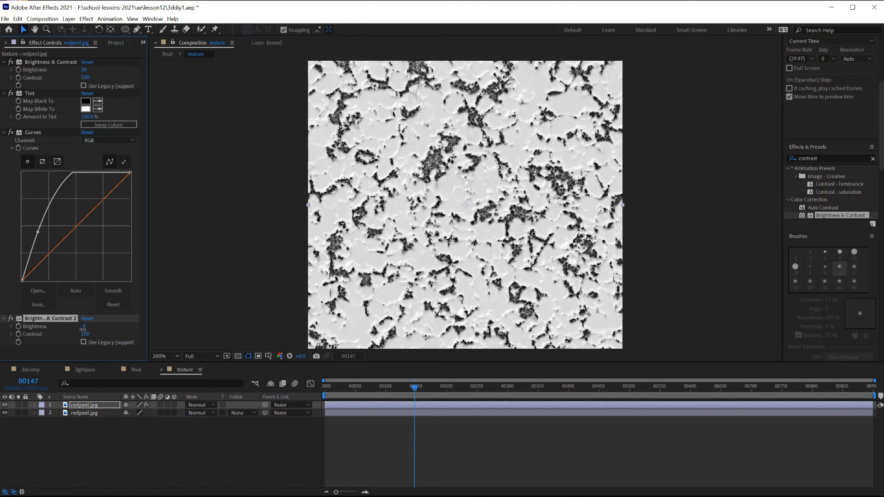
left_click(74, 407)
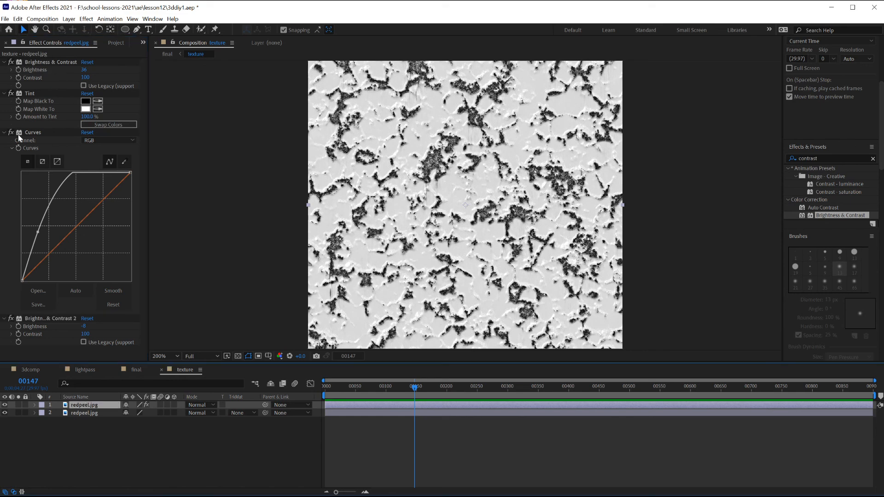
left_click(4, 132)
- Set the lower redpeel.jpg layer to use the upper grayscale copy as its Luma Matte and check the cut-out against the transparency grid
left_click(83, 413)
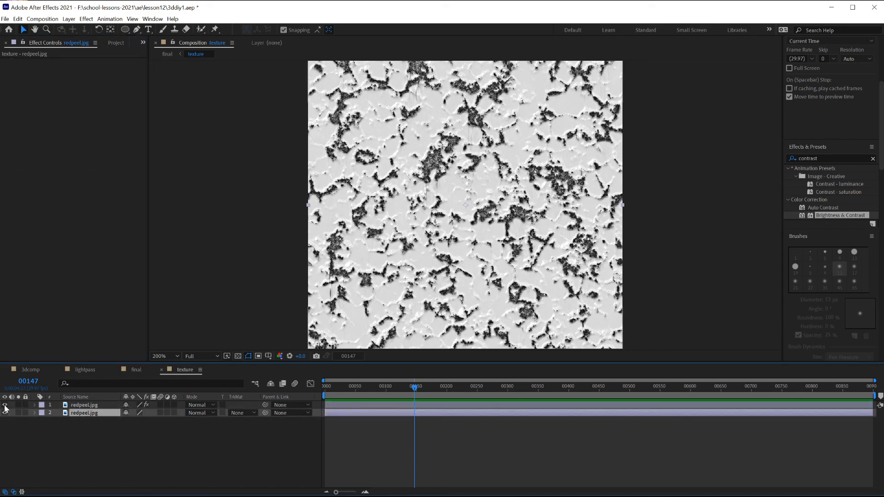
left_click(5, 405)
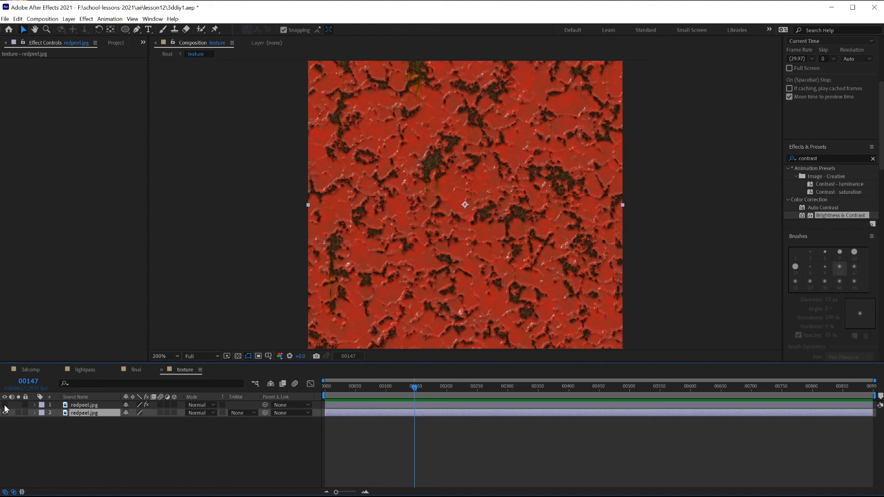
left_click(5, 405)
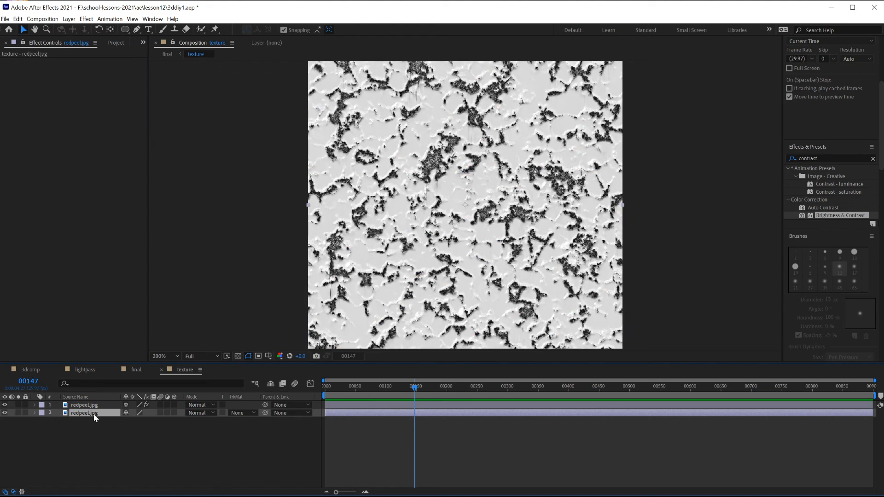
left_click(252, 413)
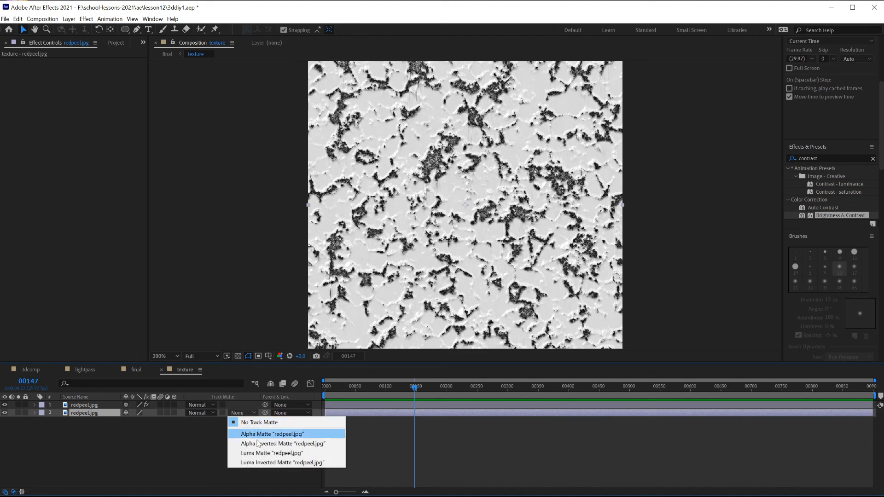
left_click(298, 454)
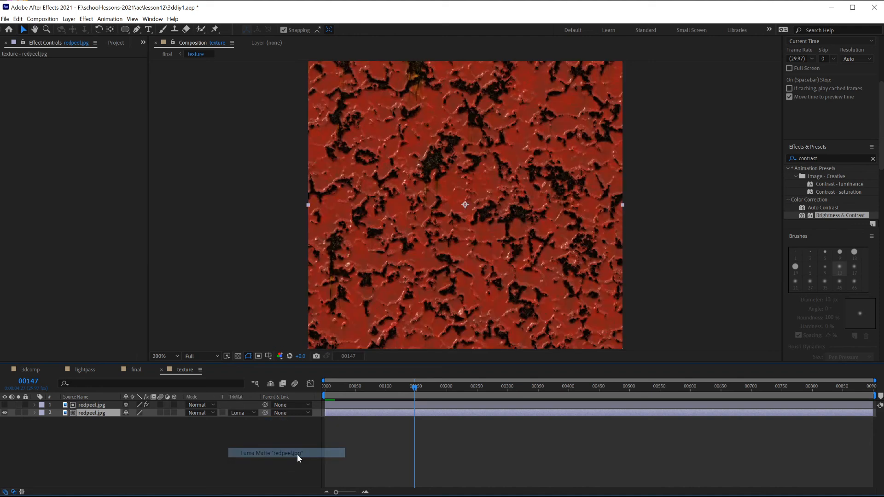
left_click(238, 356)
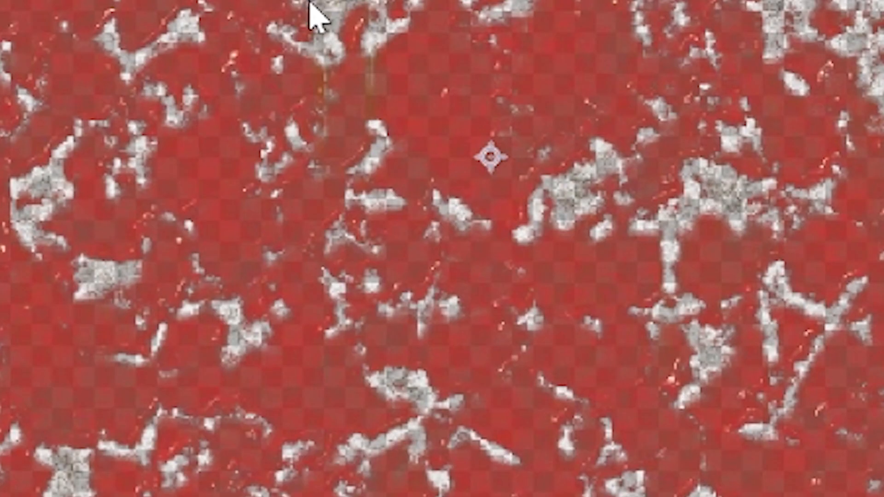
scroll(817, 370, "down", 3)
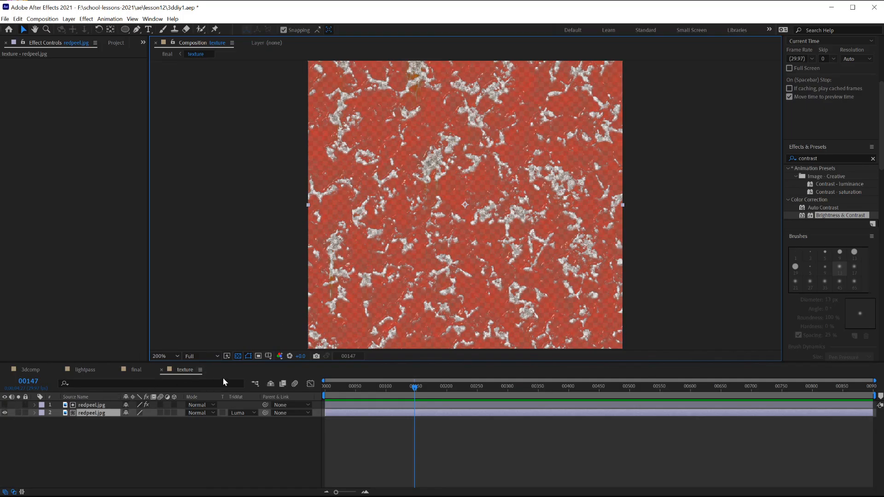
left_click(237, 356)
- Open the final composition and compare the DIY letters with the texture layer shown and hidden
left_click(135, 370)
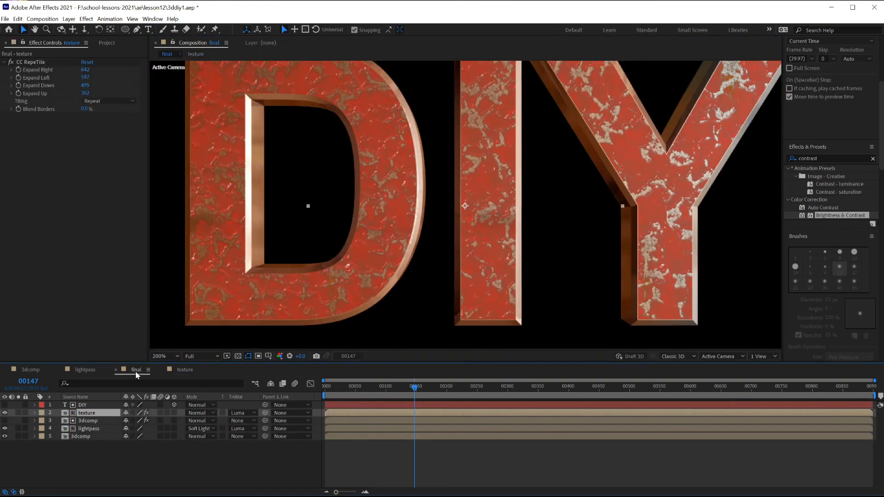
scroll(389, 186, "up", 2)
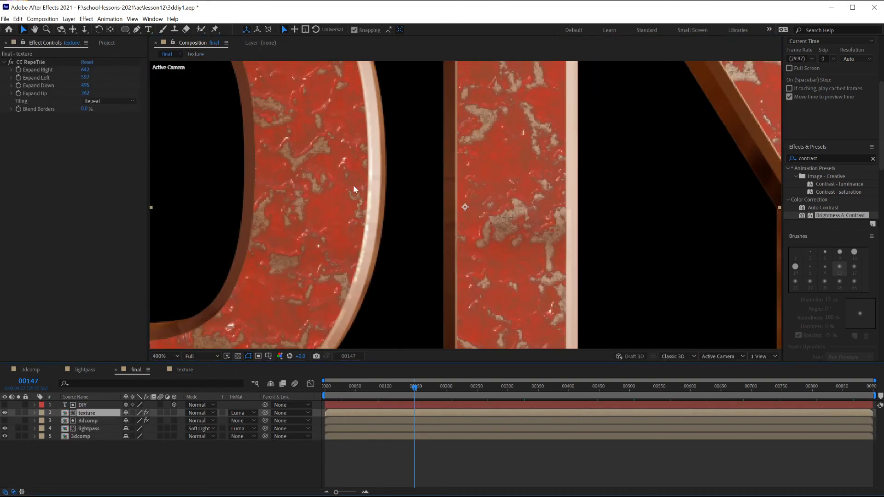
scroll(509, 229, "down", 4)
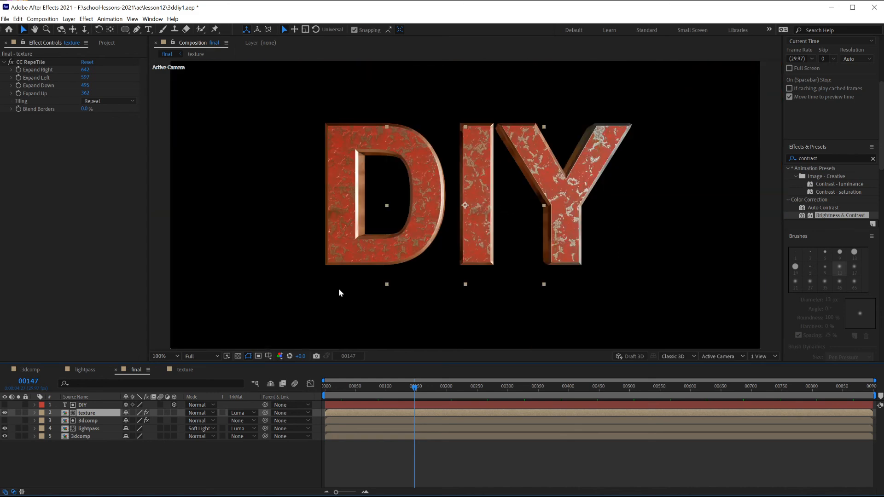
left_click(1, 413)
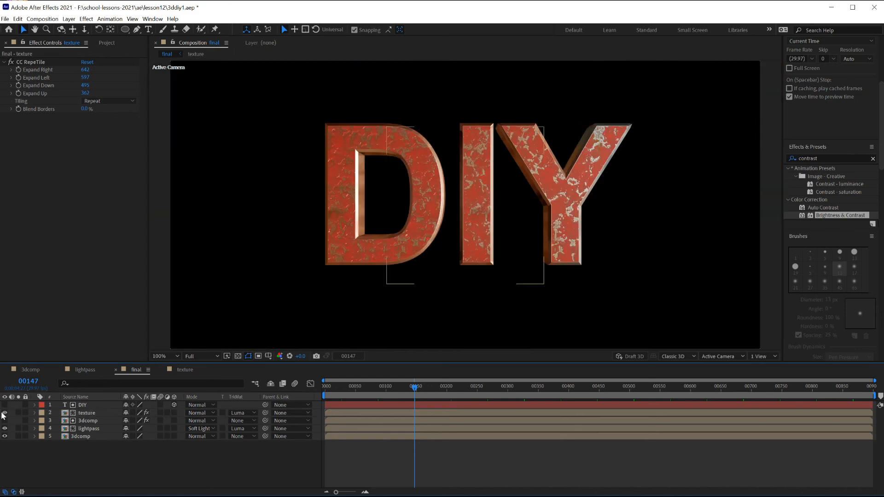
left_click(5, 413)
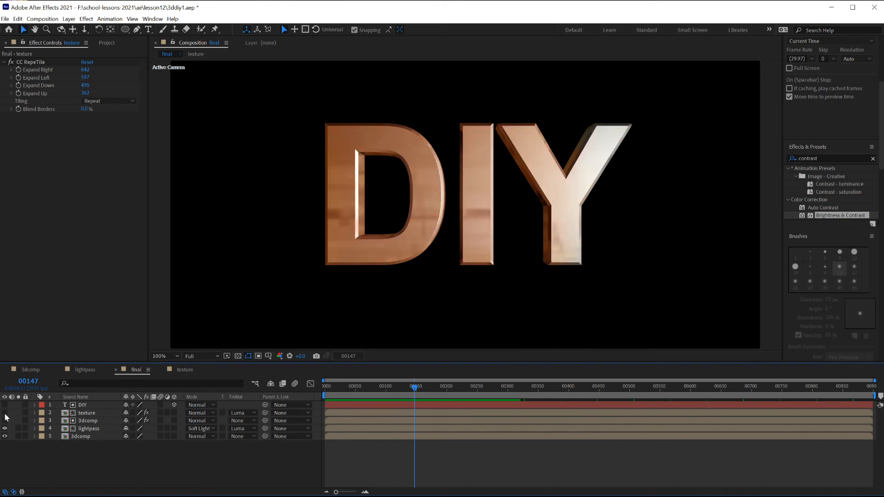
left_click(5, 413)
left_click(5, 413)
left_click(6, 413)
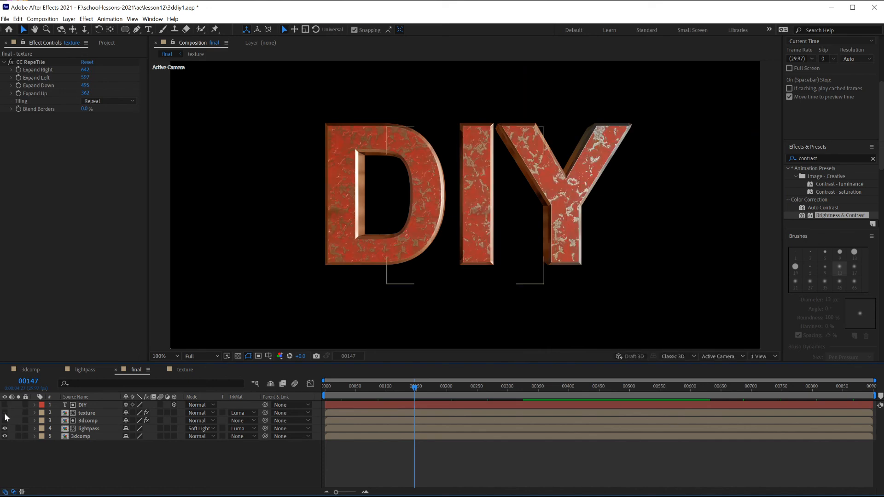
left_click(5, 413)
left_click(5, 413)
- Examine the peeled areas on the letter faces up close while switching the texture layer's visibility
scroll(469, 227, "up", 1)
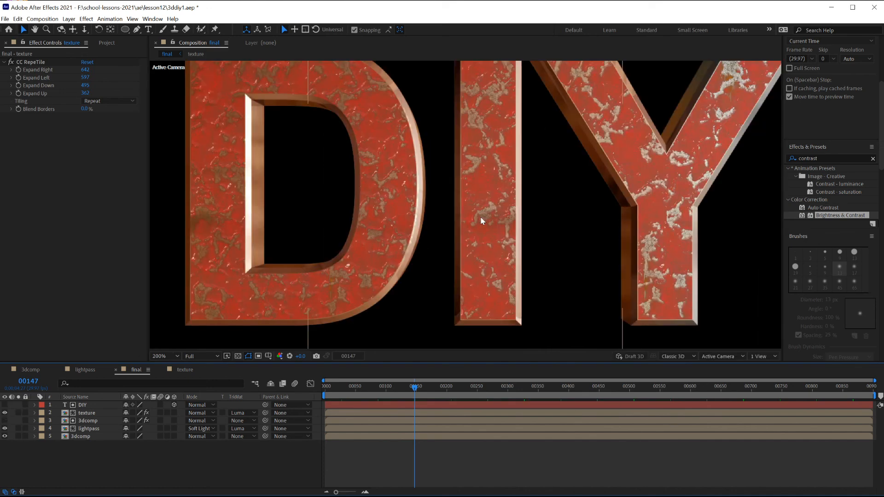
scroll(481, 221, "up", 1)
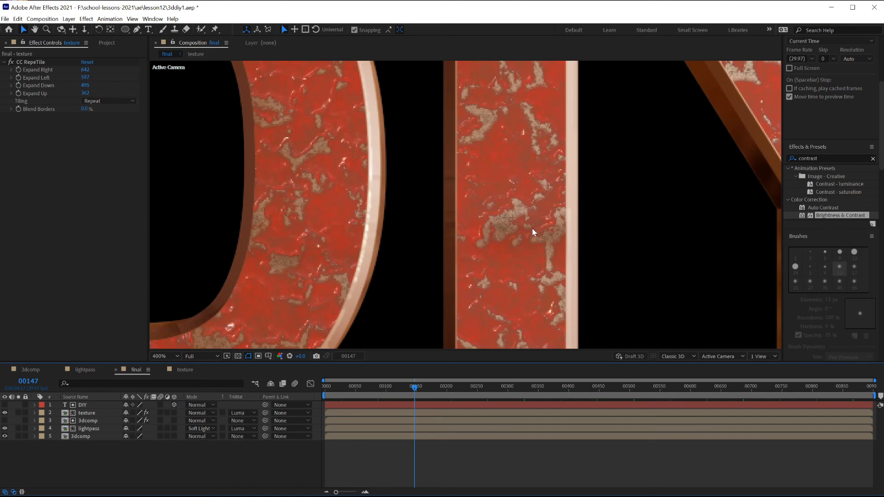
left_click(5, 413)
left_click(6, 413)
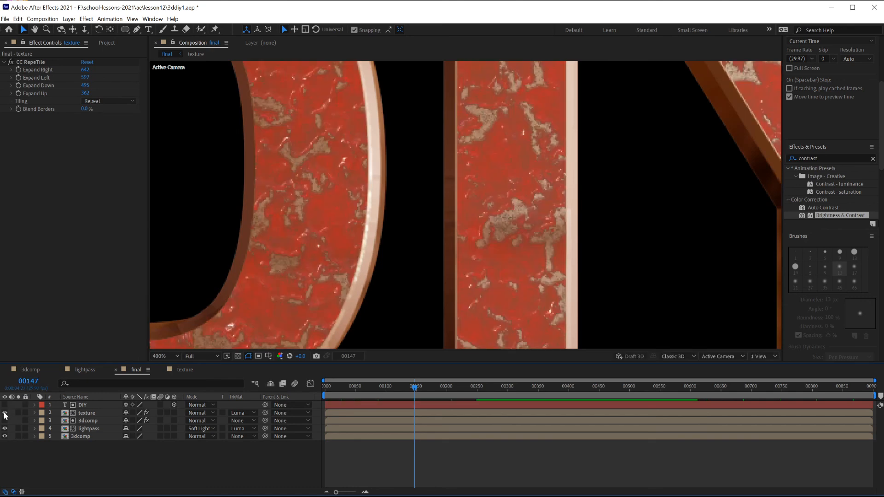
left_click(5, 413)
left_click(5, 413)
scroll(480, 278, "down", 2)
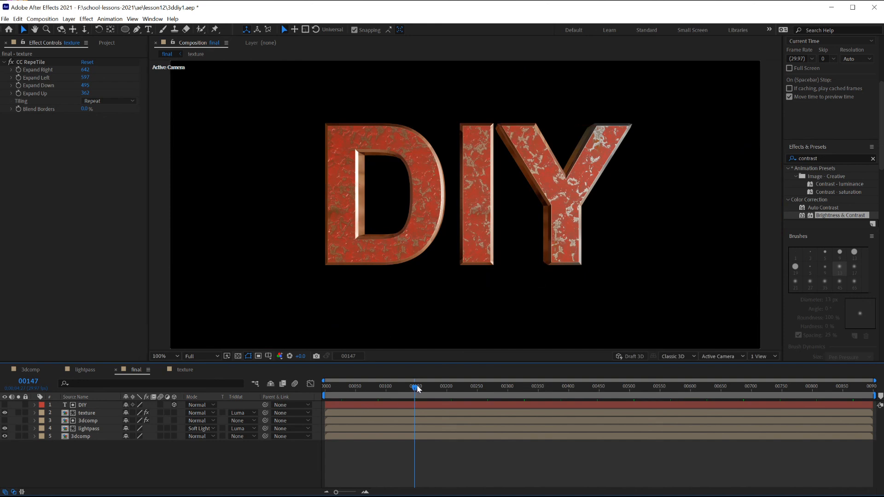
- Preview the final composition's animation, then go to frame 32
key("space")
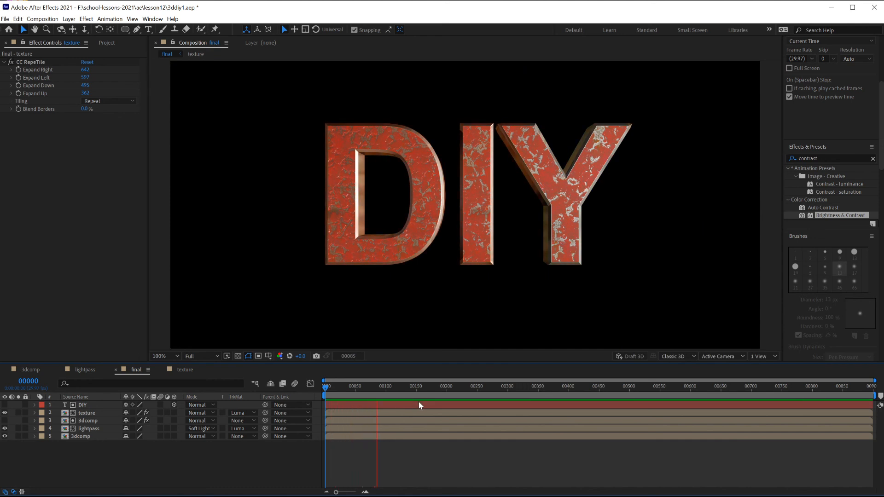
key("space")
left_click(345, 388)
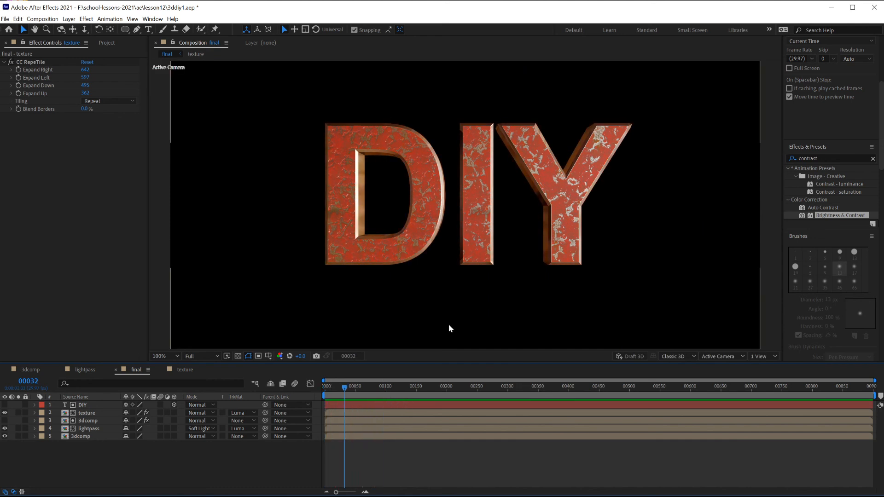